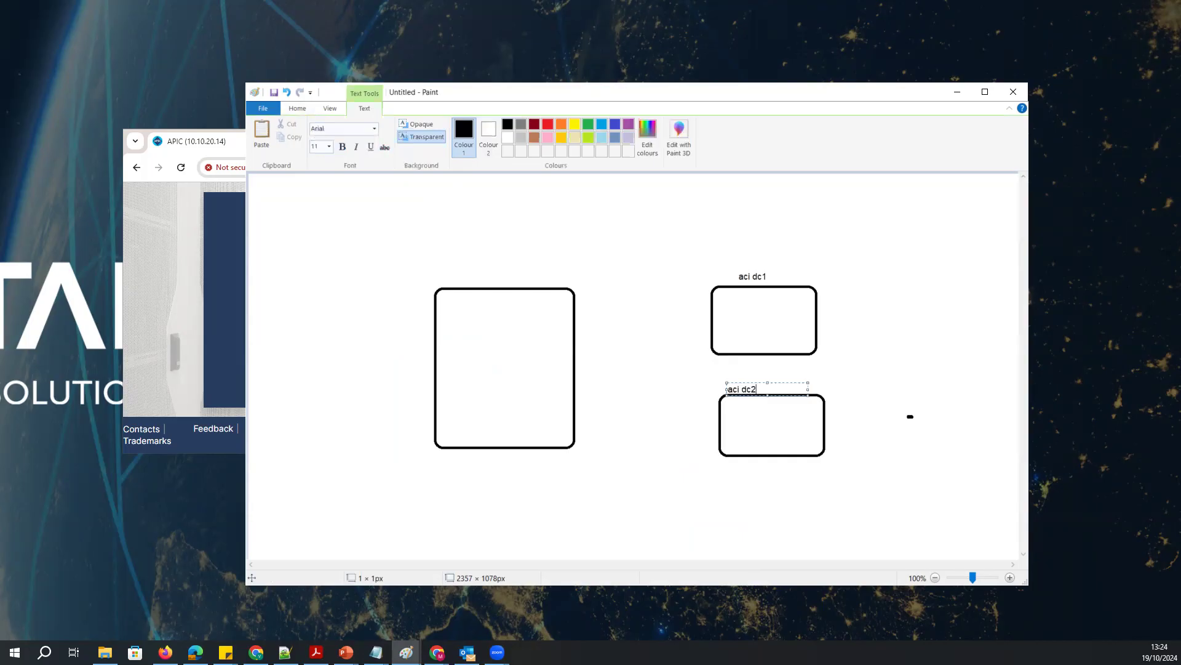
- Label the large rounded box "jump host" near its upper edge
left_click(654, 452)
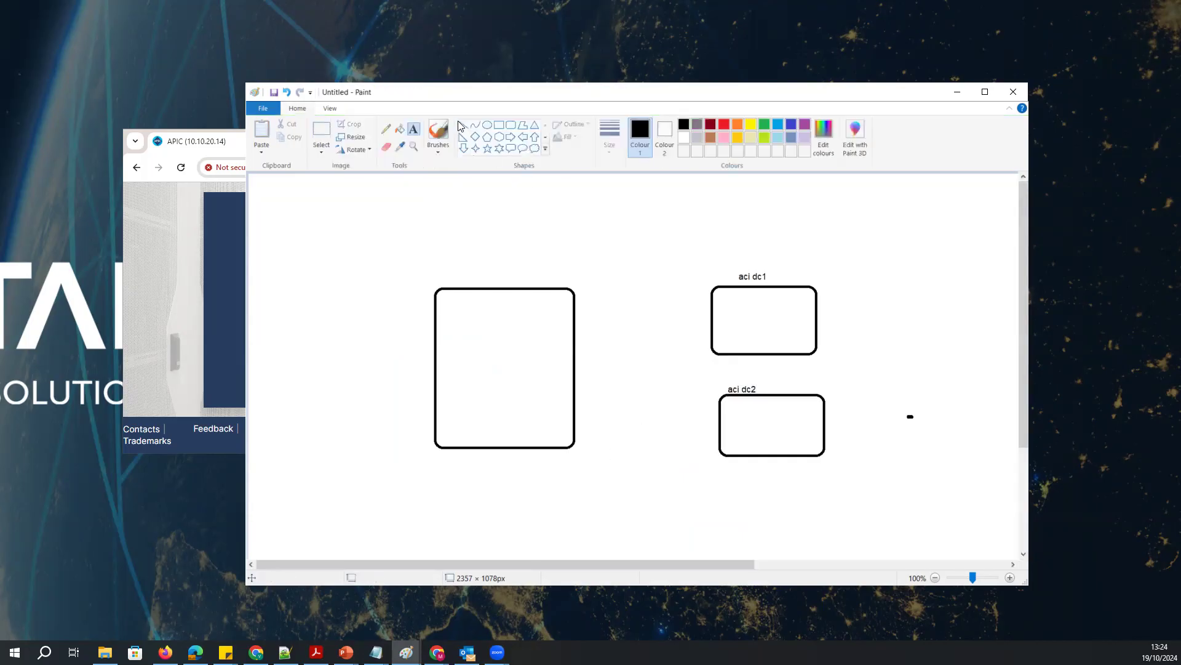
left_click(455, 299)
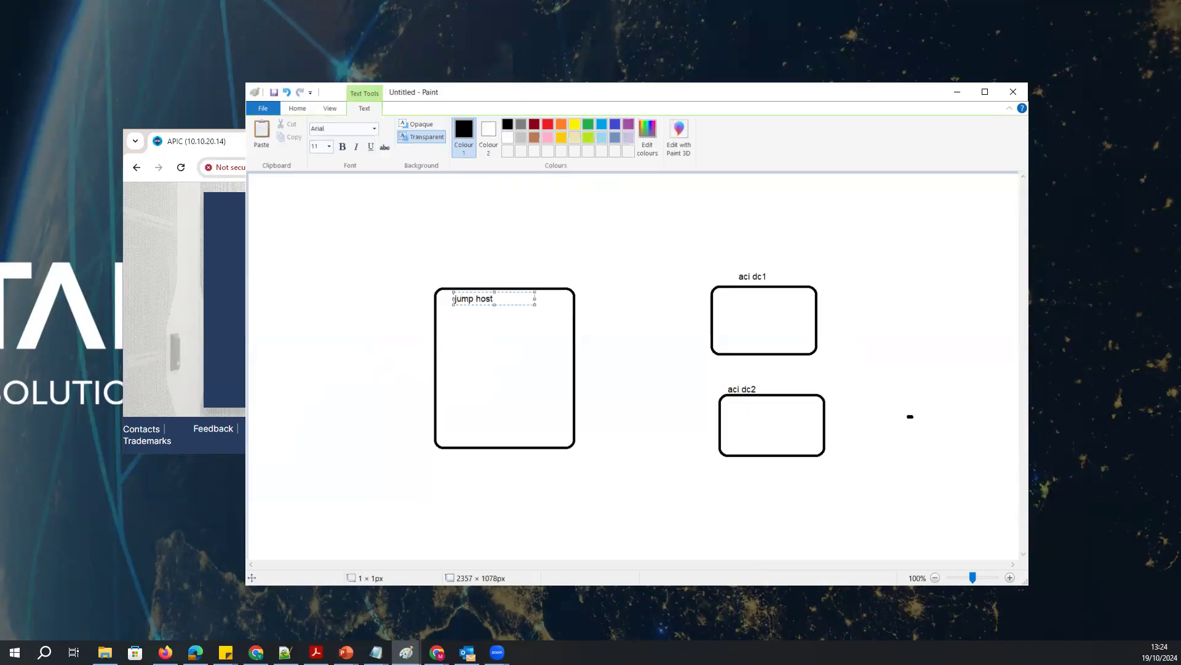
left_click(579, 343)
- Draw a vertical line between the boxes and connect it with horizontal lines to the jump host, aci dc1 and aci dc2 boxes
left_click_drag(628, 291, 628, 447)
left_click_drag(629, 333, 713, 333)
left_click(683, 395)
left_click_drag(628, 430, 721, 428)
left_click(692, 475)
left_click_drag(575, 373, 627, 372)
left_click_drag(634, 475, 634, 483)
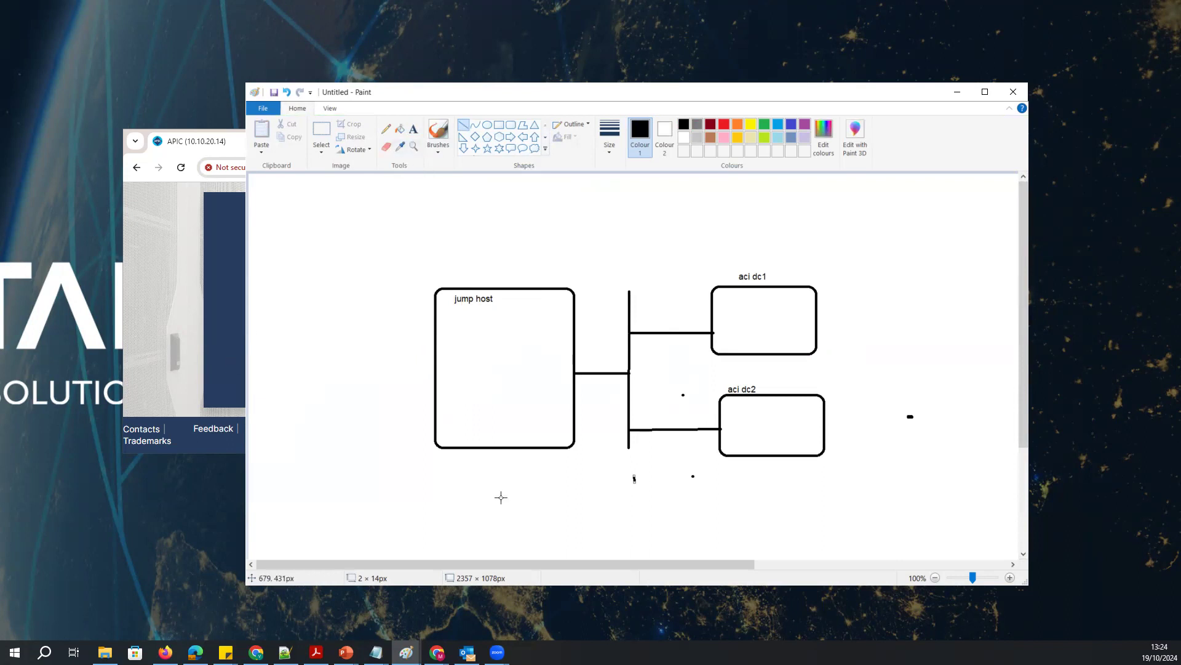
- Switch to Chrome with the APIC login page and maximize its window
left_click(153, 228)
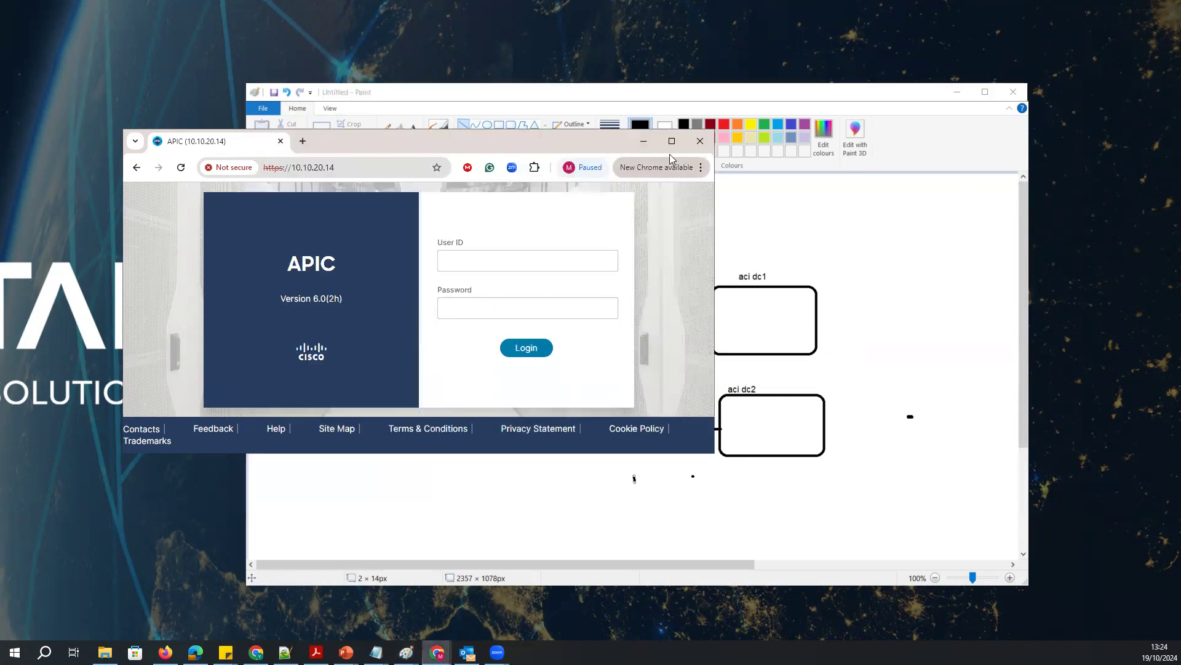
double_click(649, 130)
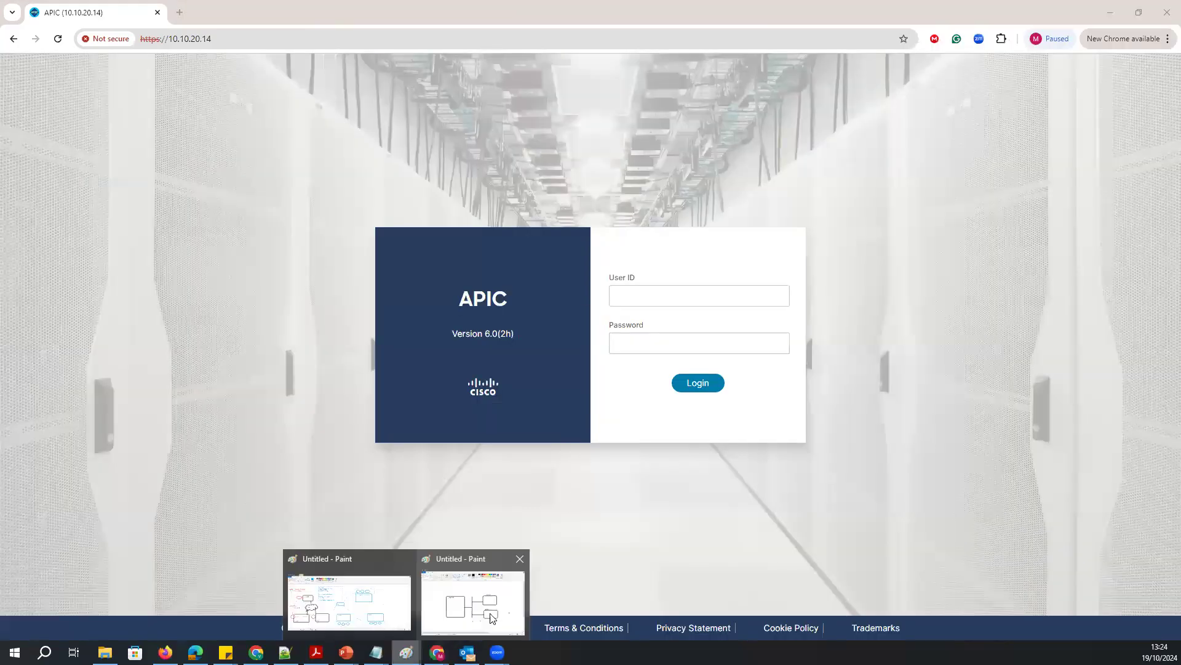
- Switch back to the network diagram in Paint and add the text "postman tool" inside the jump host box
left_click(493, 613)
left_click(413, 129)
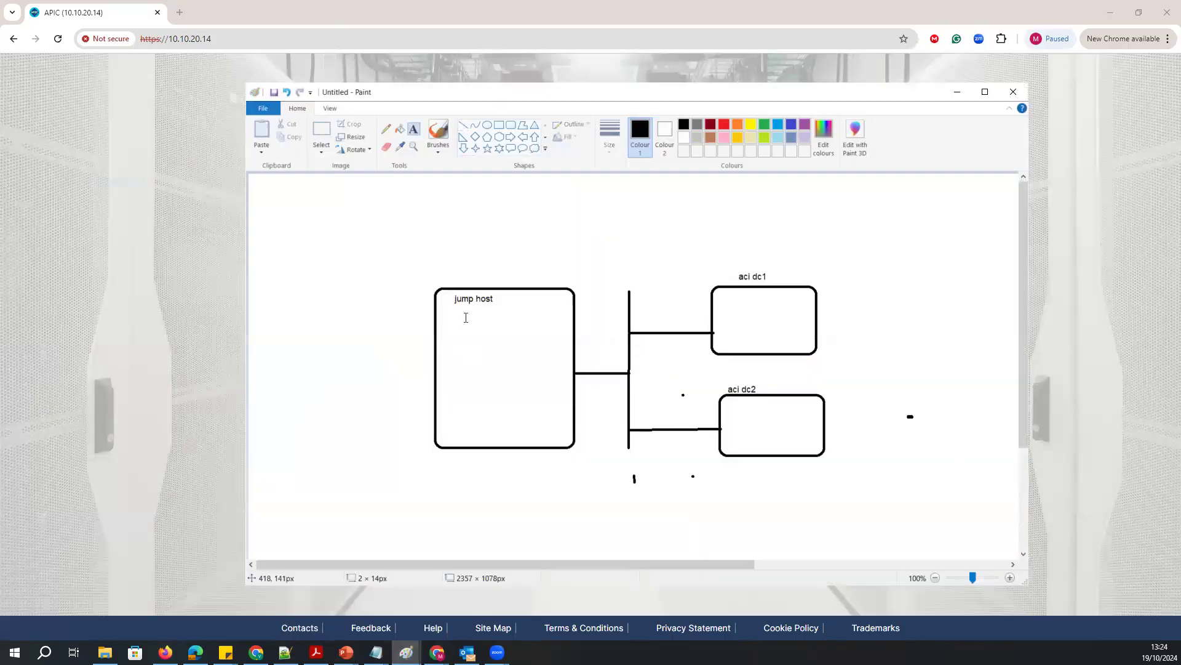
left_click(450, 358)
type("postman tool")
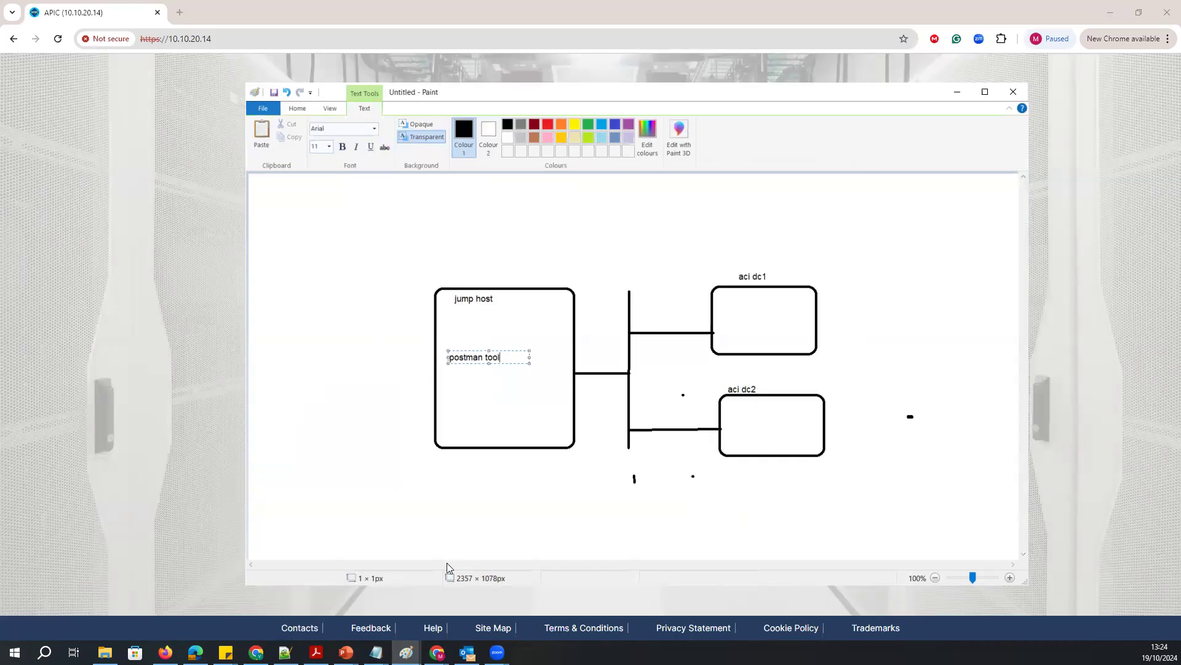
left_click(483, 548)
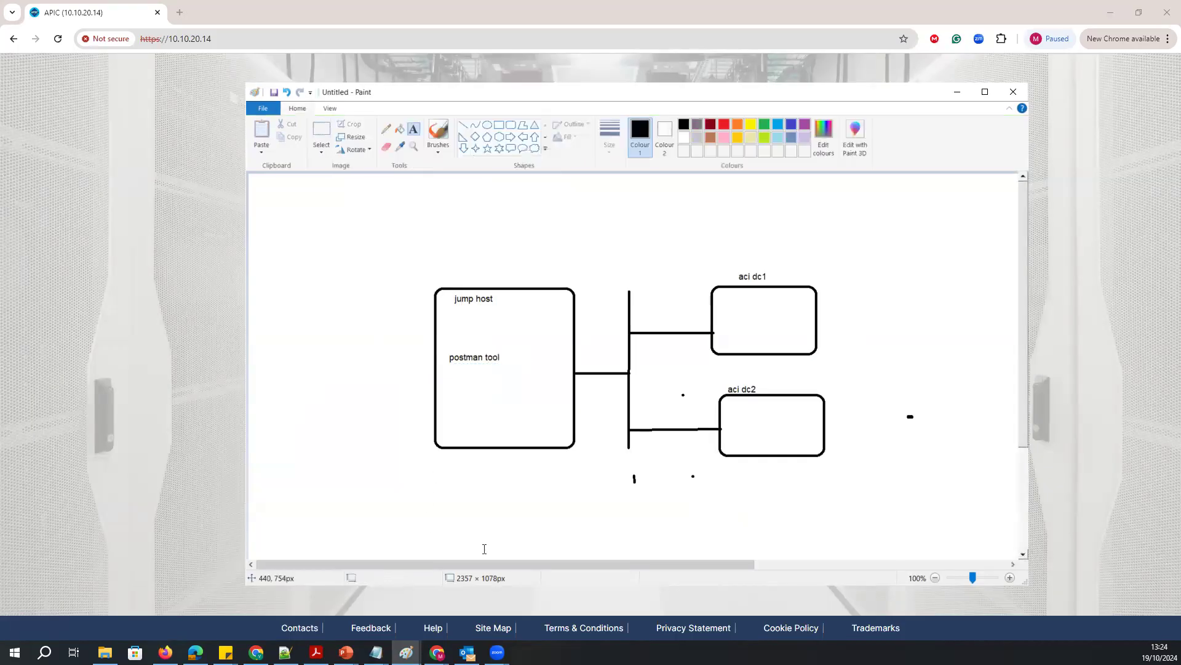
- Draw freehand pencil arrows from the "postman tool" label to the aci dc1 and aci dc2 boxes
left_click(386, 130)
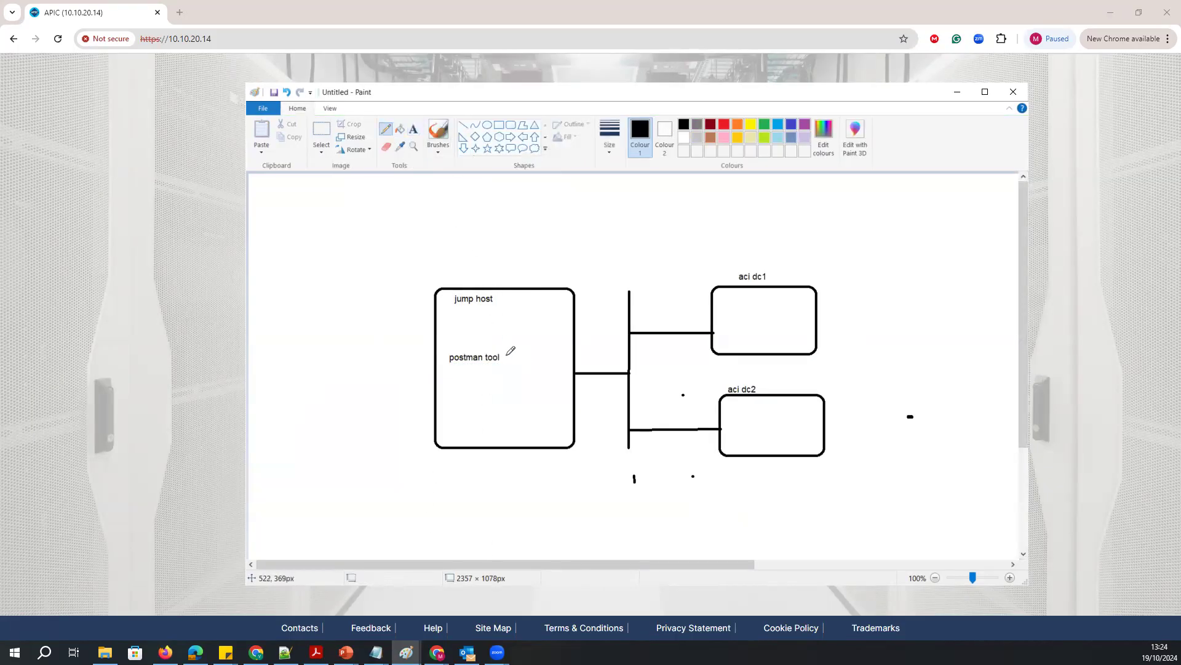
mouse_move(504, 356)
left_mouse_down()
mouse_move(593, 328)
mouse_move(704, 316)
left_mouse_up()
mouse_move(511, 360)
left_mouse_down()
mouse_move(651, 400)
mouse_move(717, 427)
mouse_move(710, 434)
left_mouse_up()
left_click_drag(695, 309, 698, 328)
- Circle the "postman tool" and "jump host" labels with the pencil and handwrite 443 beside the arrows' starting point
mouse_move(461, 371)
left_mouse_down()
mouse_move(512, 346)
mouse_move(444, 357)
mouse_move(452, 371)
left_mouse_up()
mouse_move(484, 311)
left_mouse_down()
mouse_move(474, 312)
mouse_move(499, 306)
mouse_move(451, 273)
mouse_move(472, 314)
left_mouse_up()
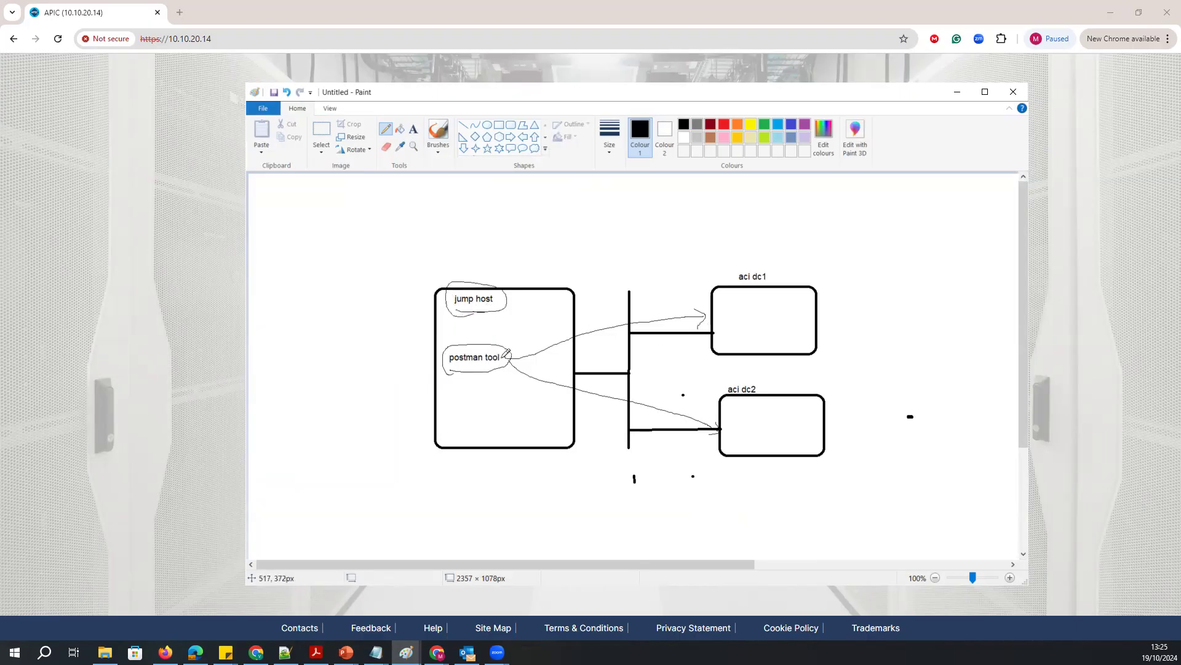
mouse_move(533, 331)
left_mouse_down()
mouse_move(557, 332)
mouse_move(516, 367)
mouse_move(568, 358)
left_mouse_up()
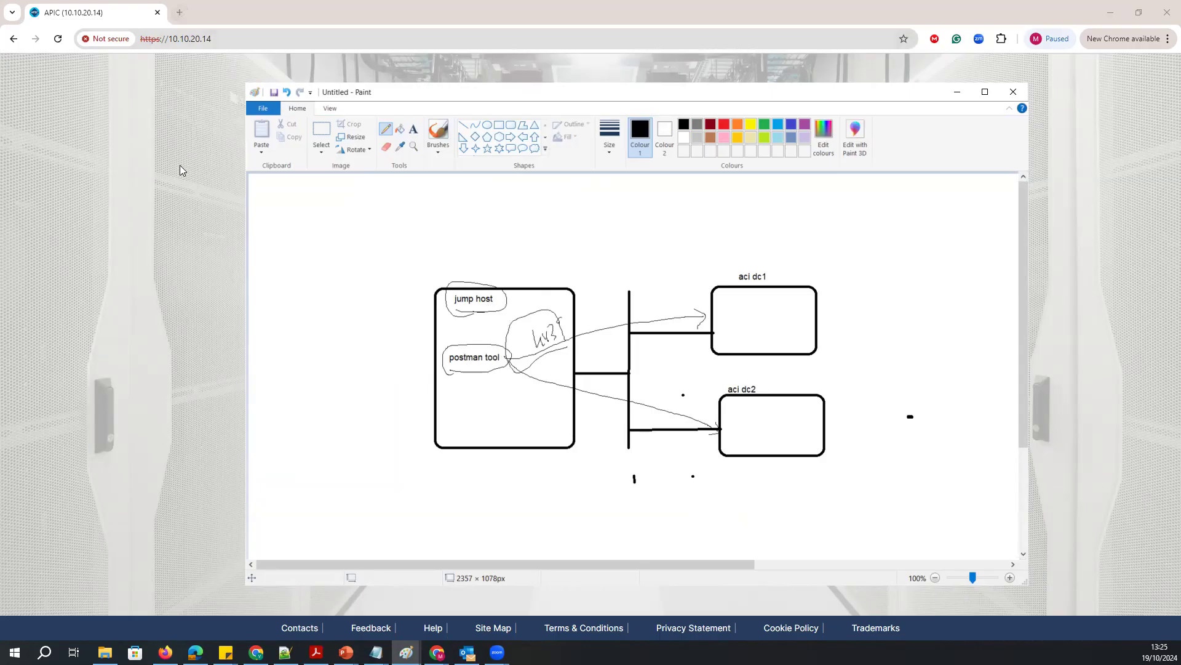
- Add pencil marks along the arrow towards aci dc1 and undo the last three strokes
mouse_move(608, 316)
left_mouse_down()
mouse_move(614, 334)
mouse_move(601, 341)
left_mouse_up()
left_click_drag(545, 346, 705, 312)
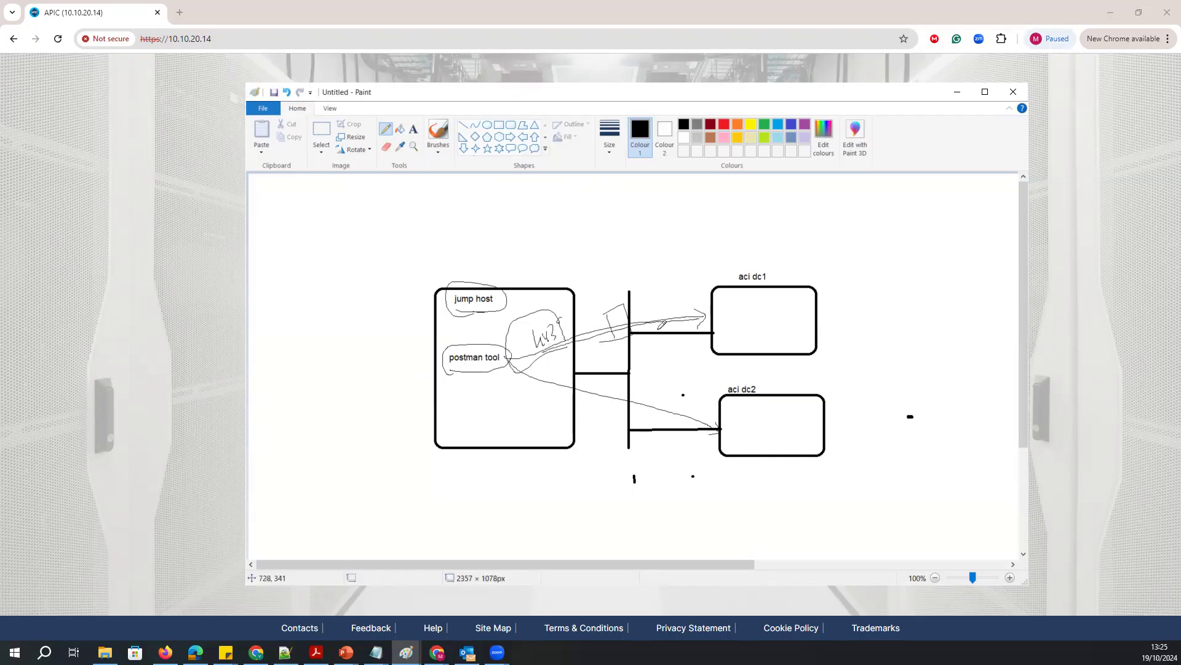
mouse_move(503, 300)
left_mouse_down()
mouse_move(469, 278)
mouse_move(451, 308)
mouse_move(508, 299)
left_mouse_up()
key("ctrl+z")
key("ctrl+z")
key("ctrl+z")
- Open the Postman website in a new Chrome tab by searching for postman, and accept all cookies
left_click(179, 15)
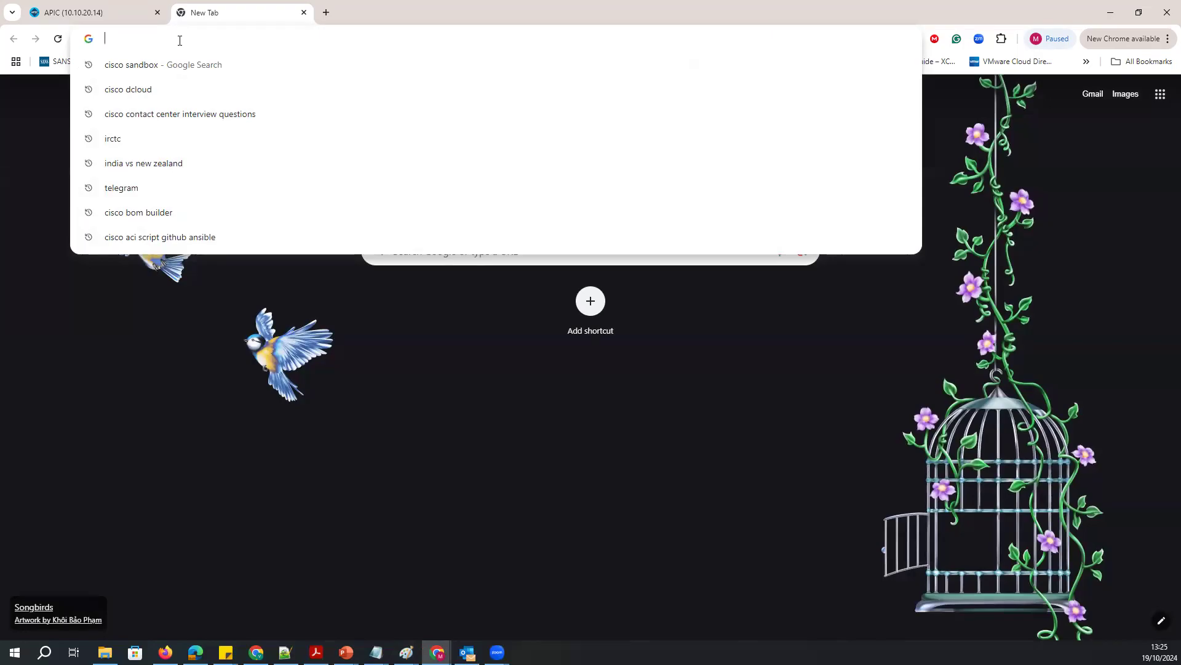
type("postman")
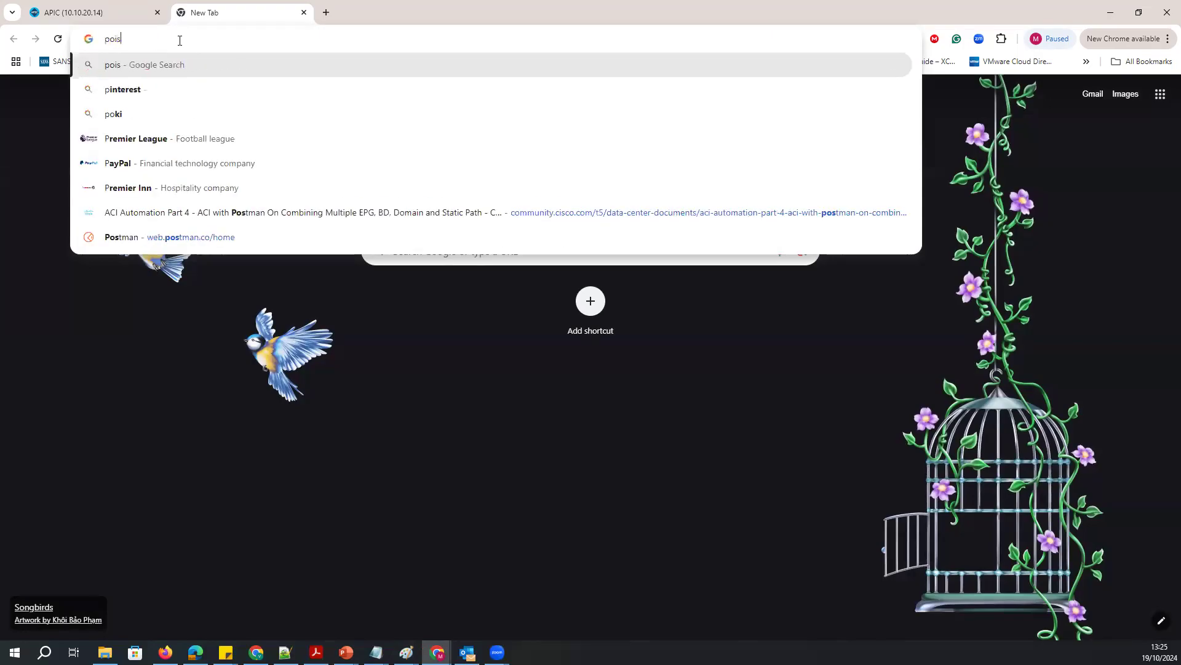
key("BackSpace")
key("BackSpace")
key("BackSpace")
key("BackSpace")
key("BackSpace")
type("i")
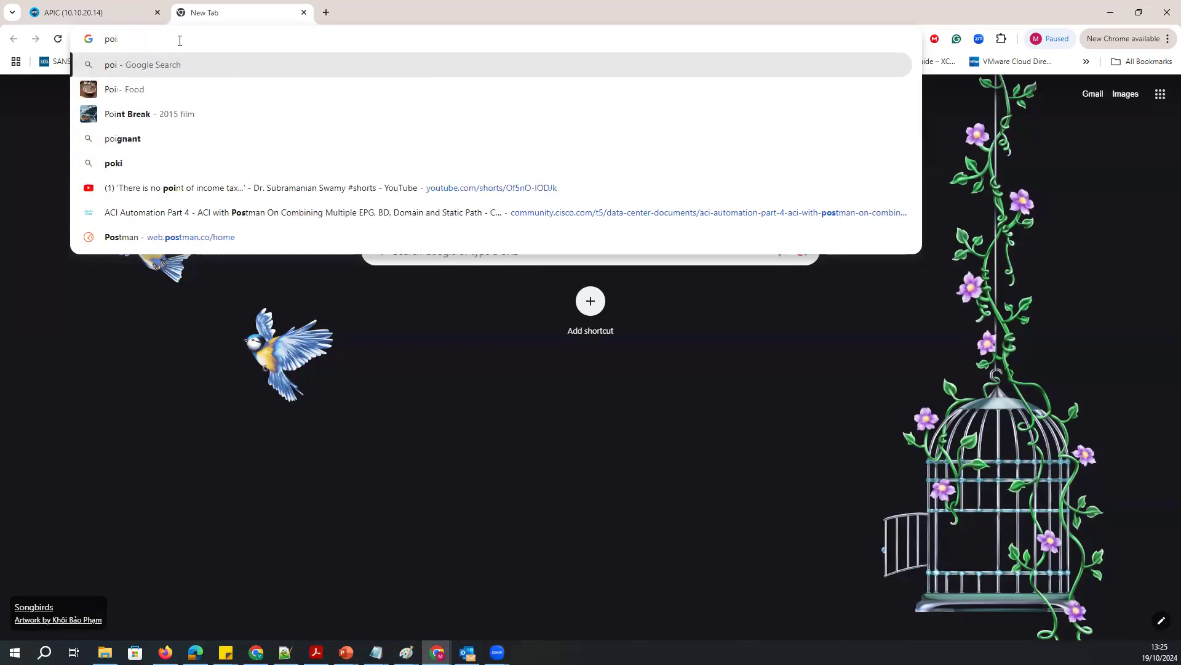
key("BackSpace")
type("stman")
key("Return")
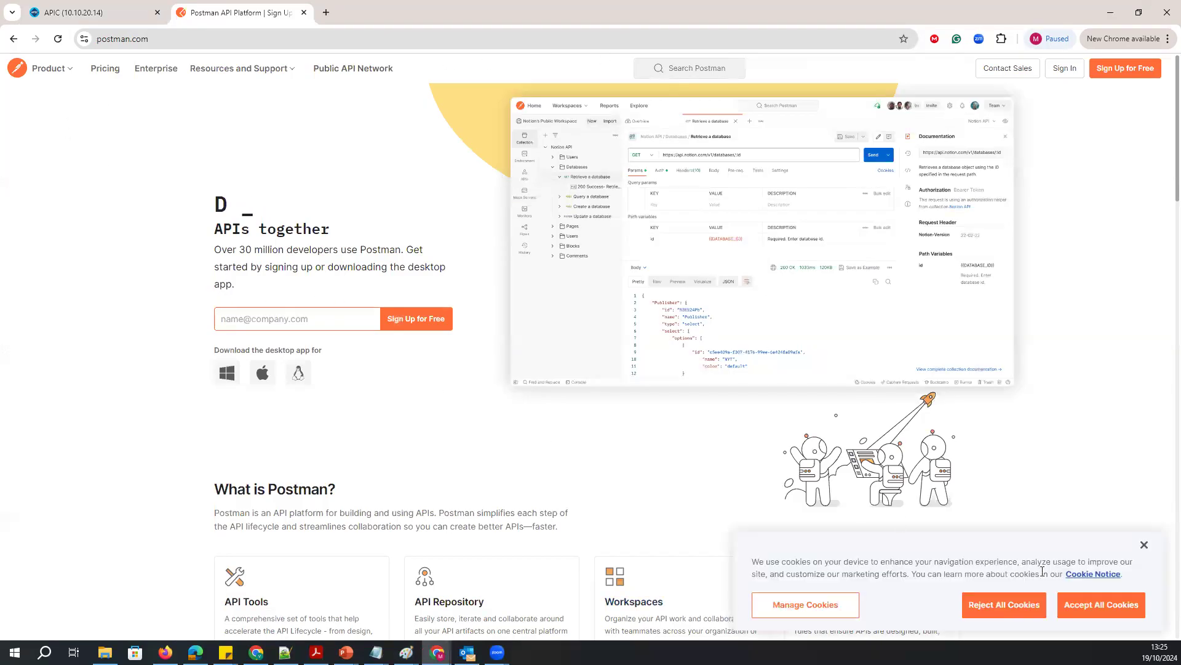
left_click(1100, 617)
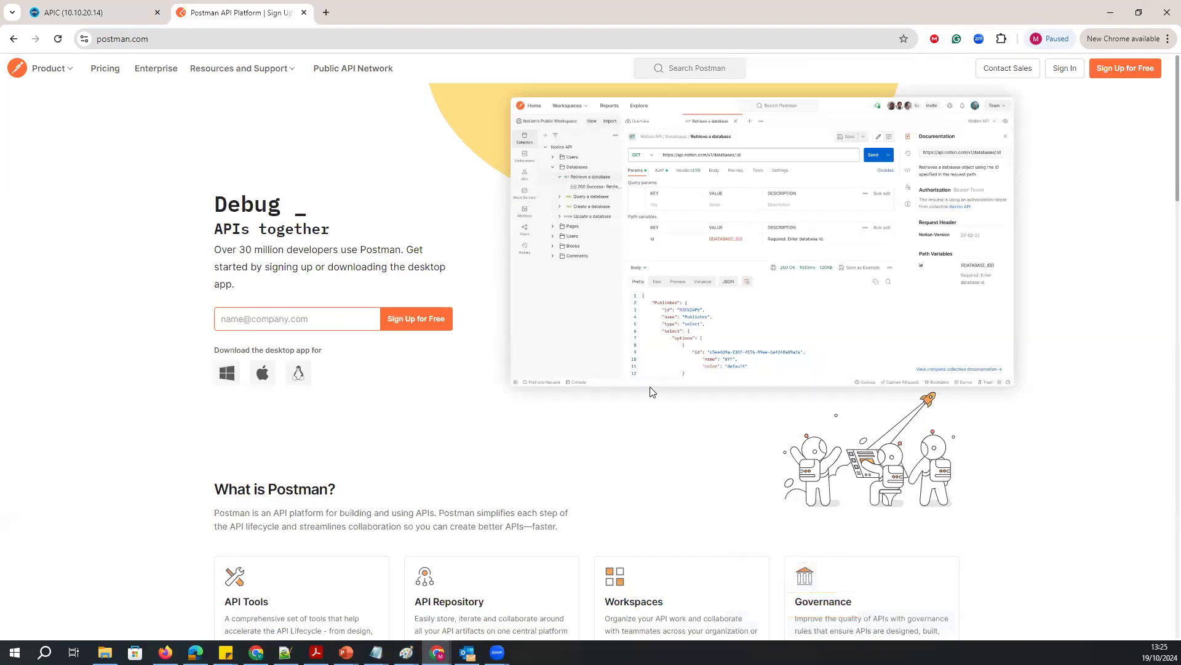
- Look over the Postman home page and open the site's pricing page
scroll(365, 393, "down", 5)
scroll(292, 438, "up", 2)
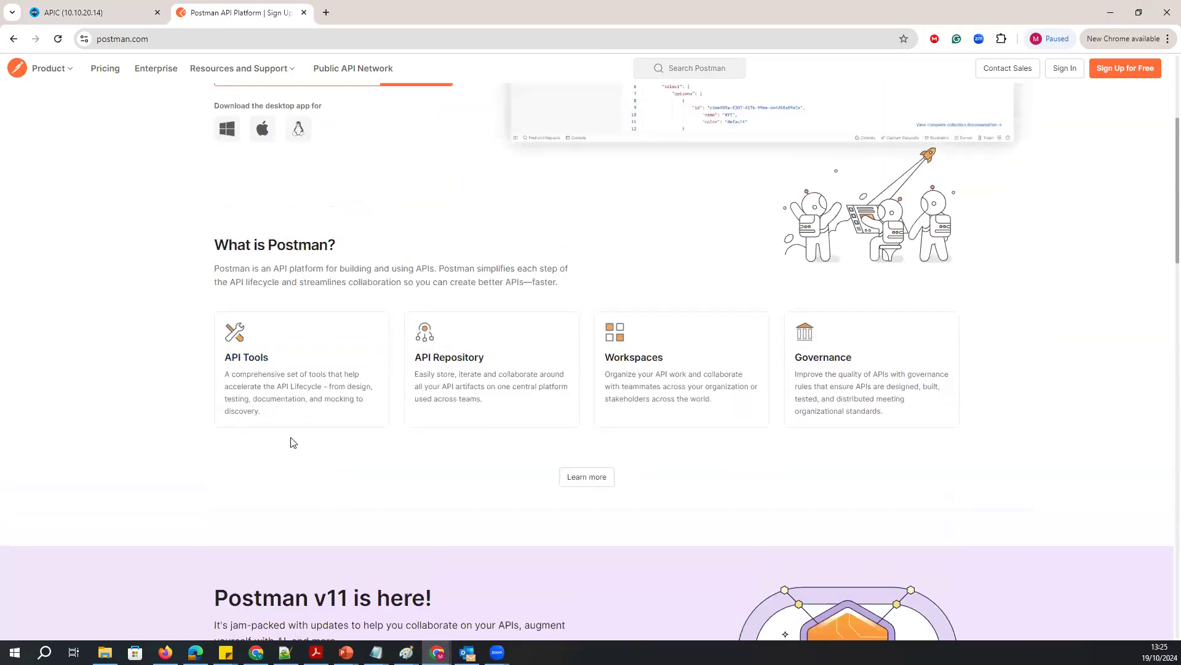
left_click(105, 69)
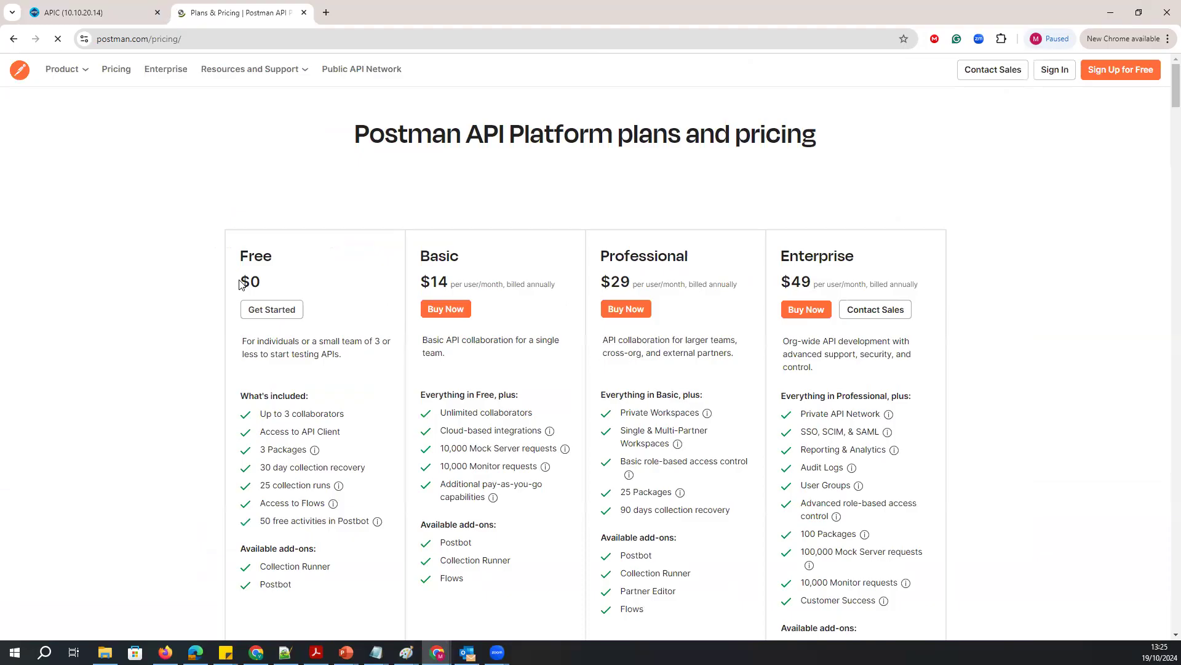
- Examine the prices and included features of the Free, Basic and Professional plans
double_click(289, 287)
left_click_drag(257, 411, 372, 527)
left_click(437, 419)
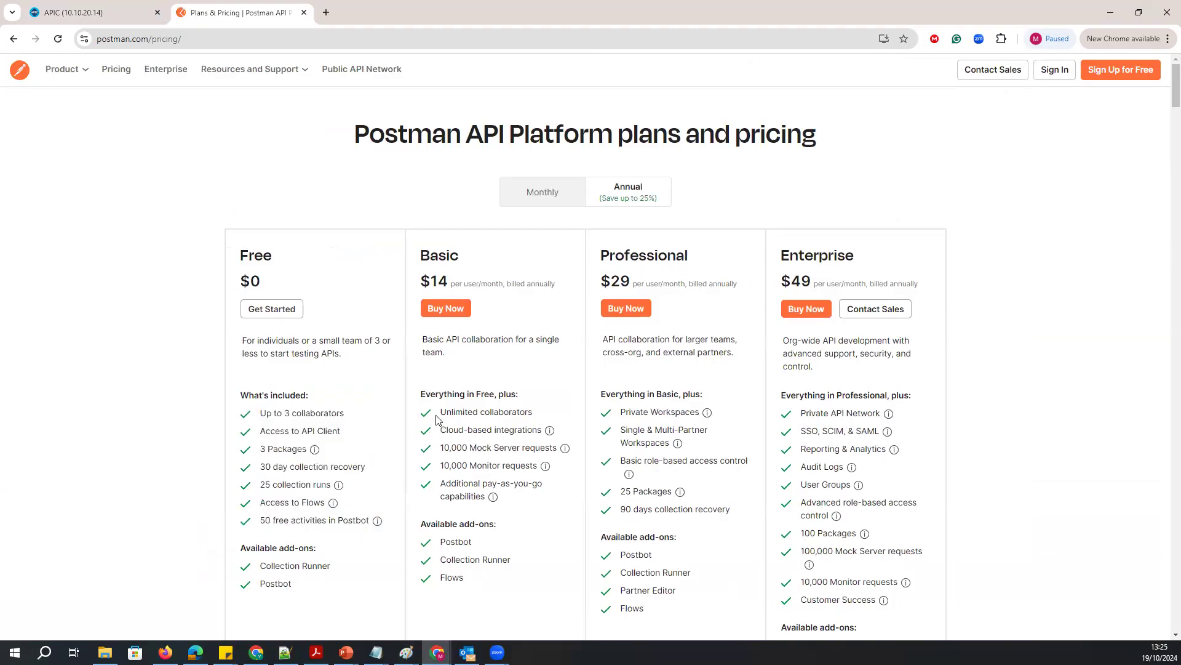
scroll(430, 411, "down", 2)
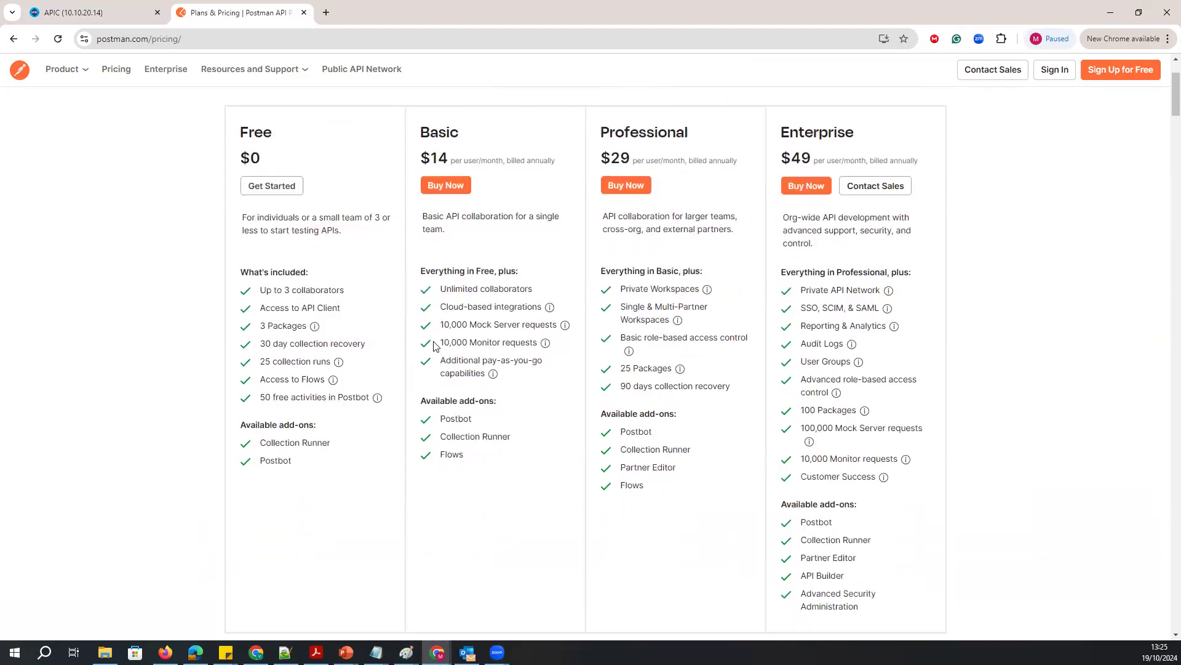
scroll(434, 346, "up", 1)
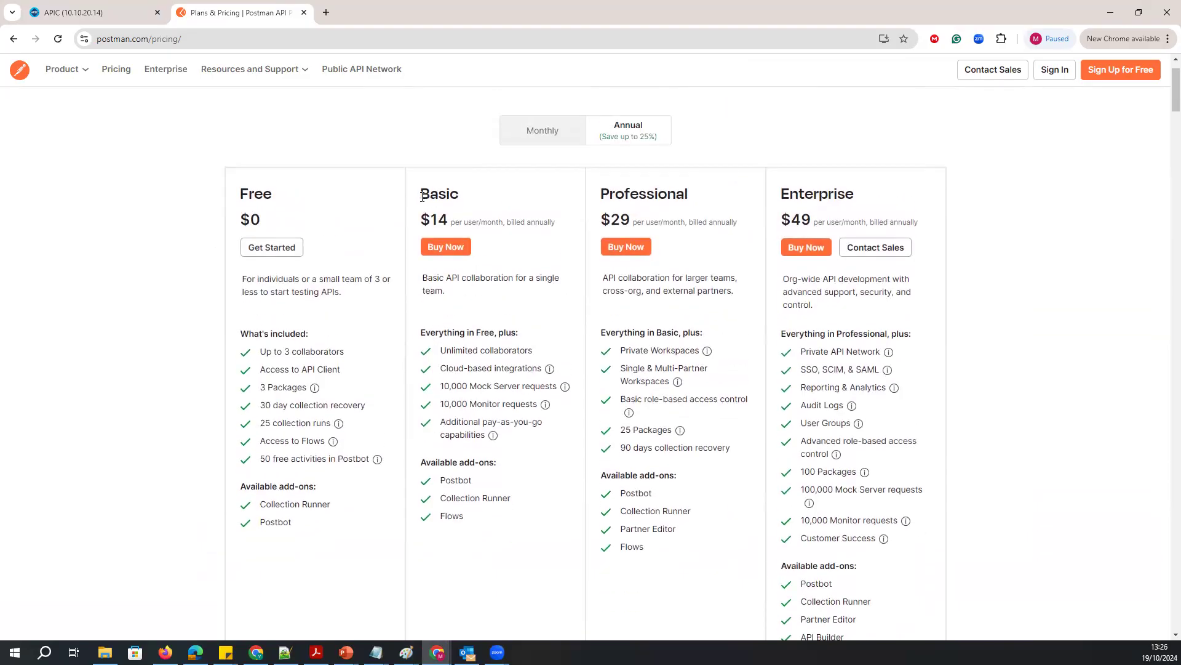
left_click_drag(589, 199, 749, 224)
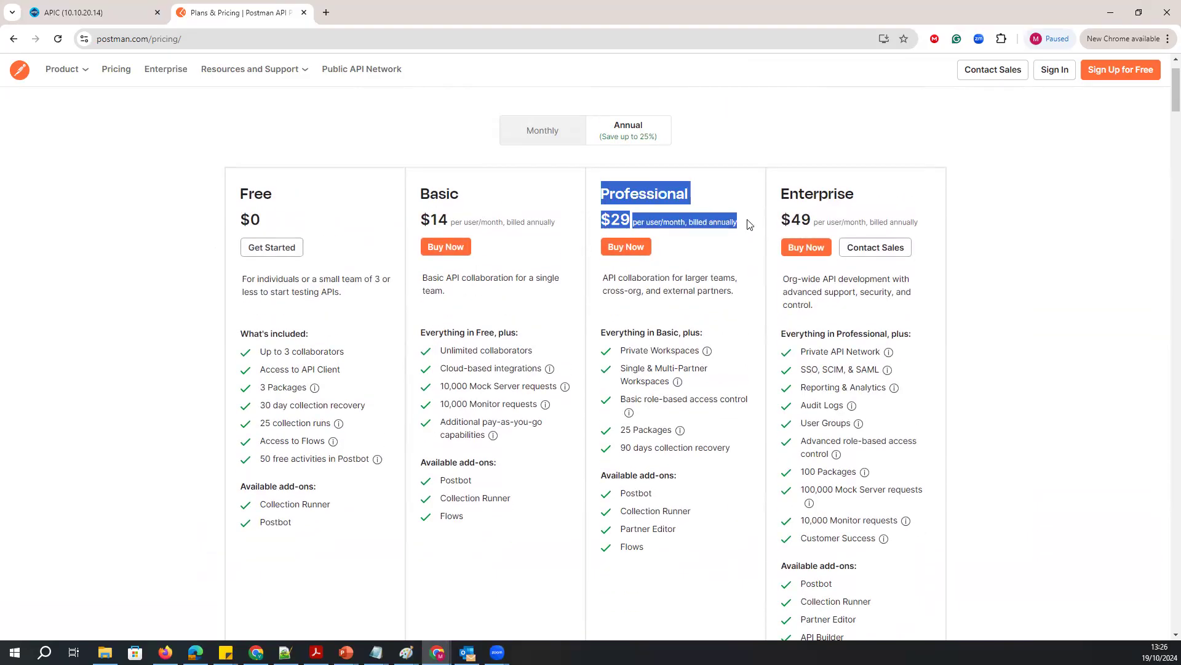
left_click(657, 355)
left_click_drag(618, 351, 711, 455)
left_click(639, 465)
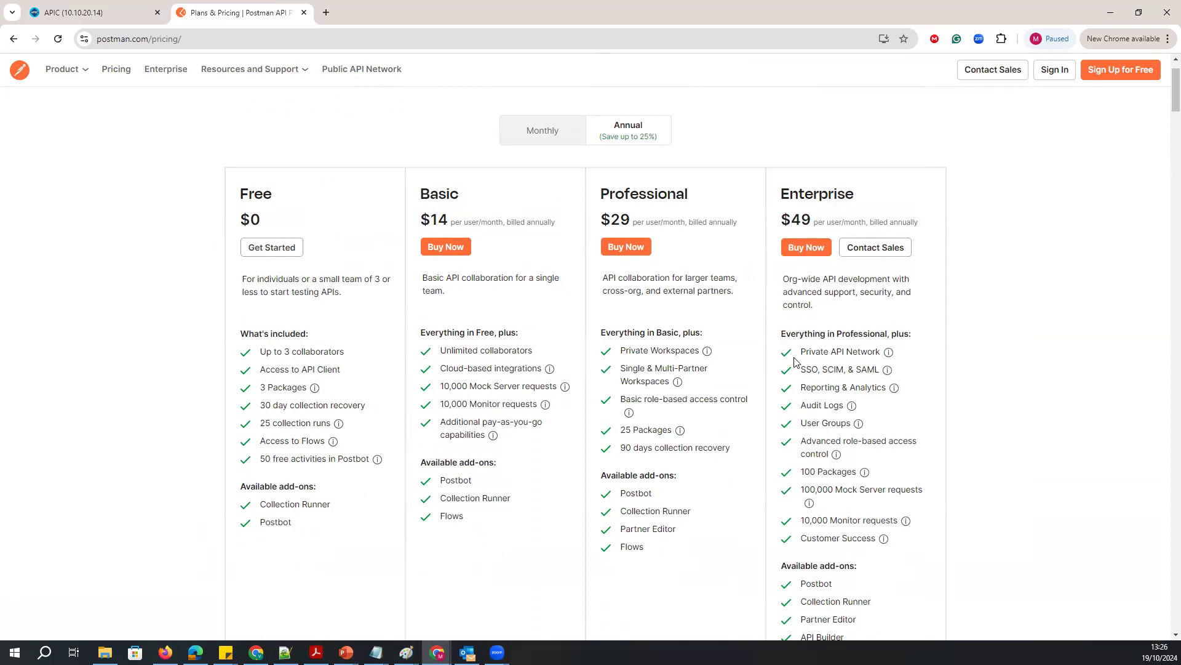
scroll(795, 362, "down", 1)
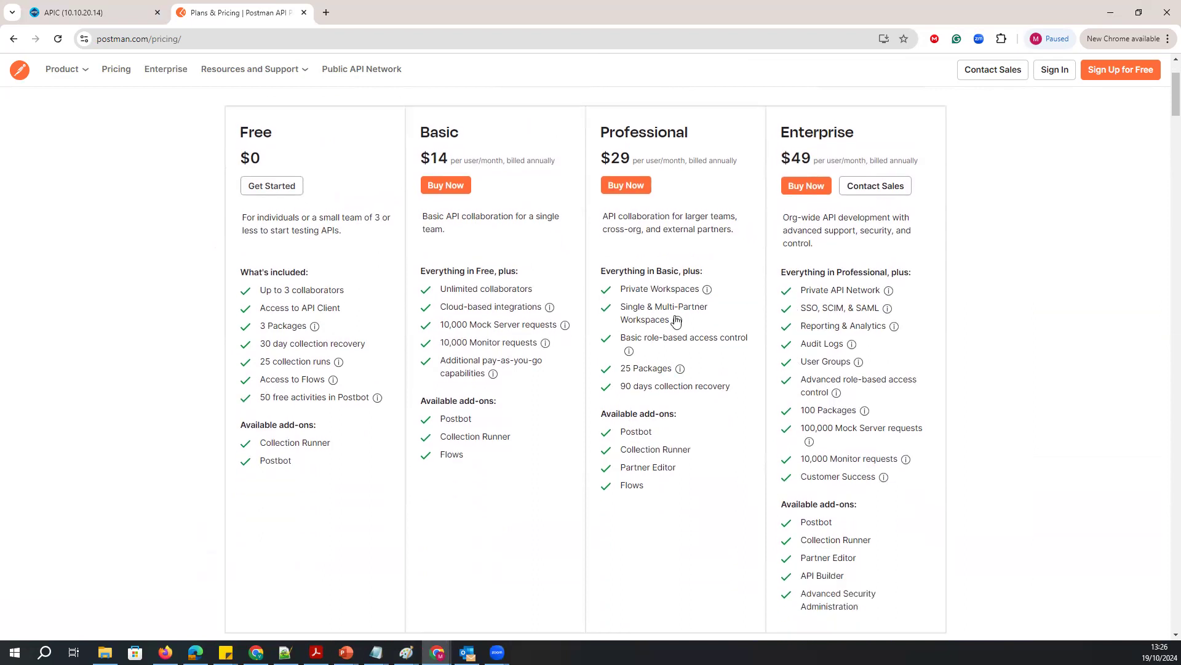
left_click_drag(621, 286, 695, 291)
left_click(634, 307)
- Examine the Enterprise plan's features, including SSO, reporting, audit logs and user groups
left_click_drag(782, 134, 862, 136)
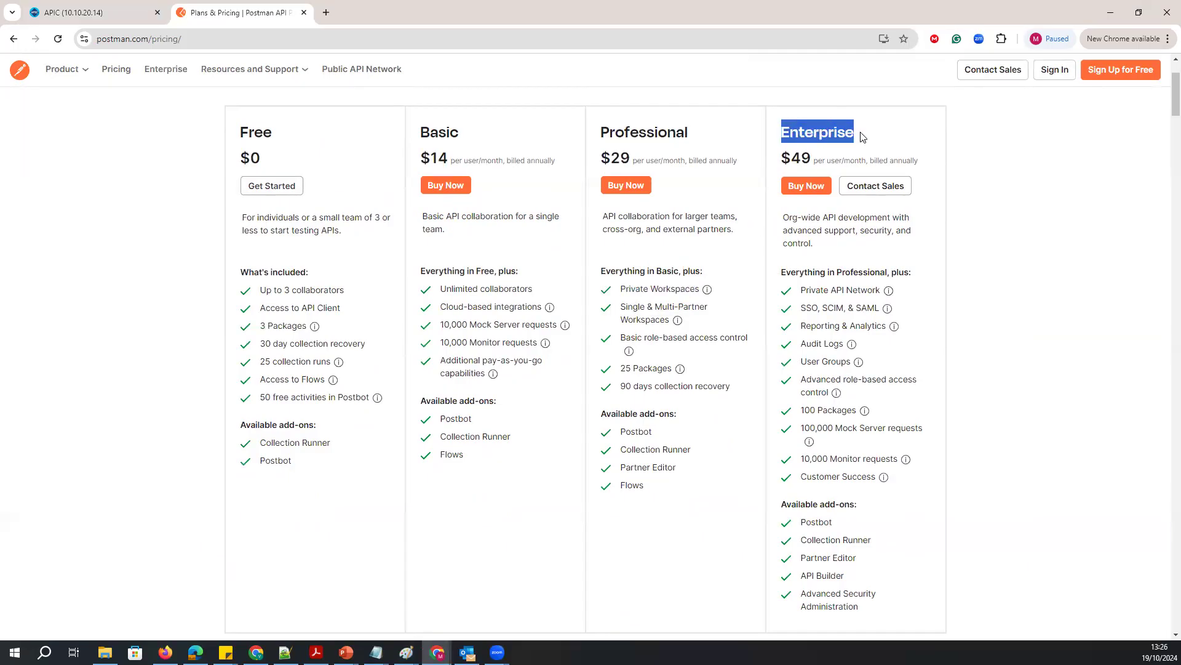
left_click(800, 320)
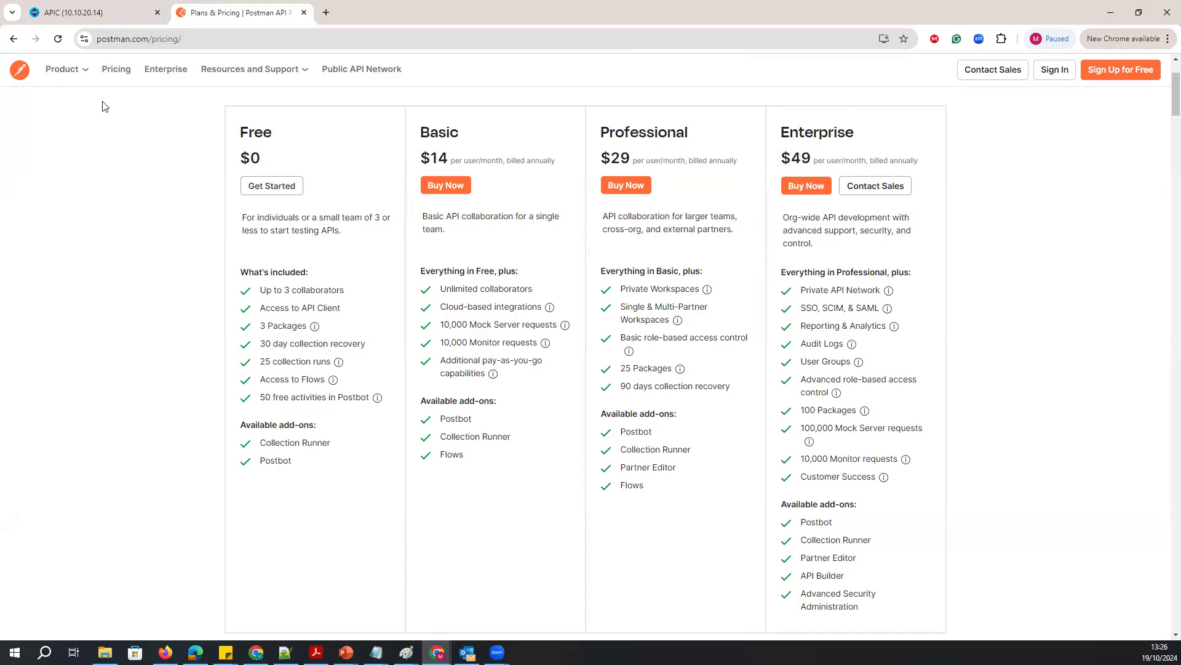
left_click_drag(802, 308, 875, 309)
left_click_drag(801, 324, 865, 352)
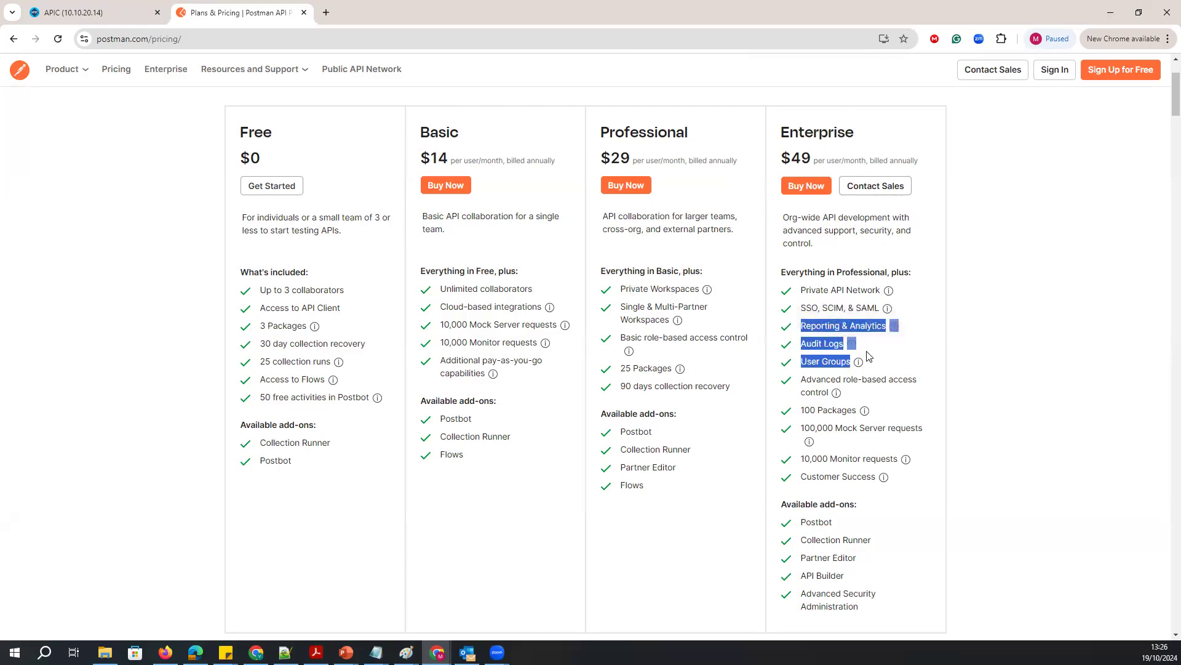
left_click(810, 384)
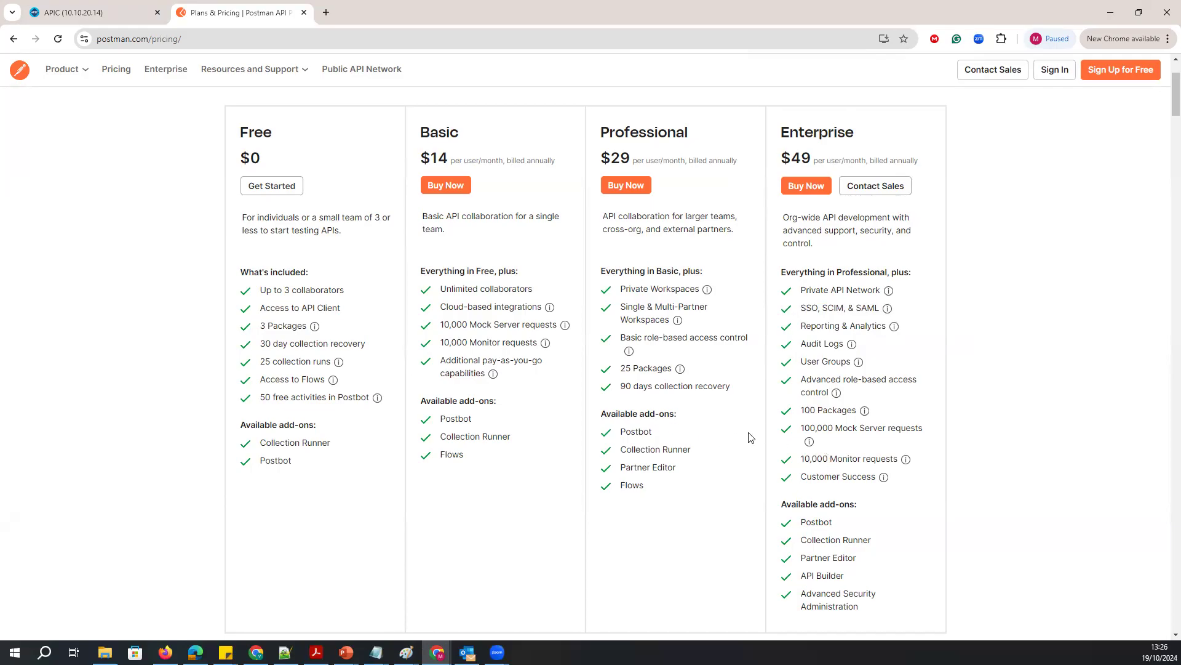
- Switch the plan prices to monthly billing and back to annual billing
scroll(763, 420, "up", 2)
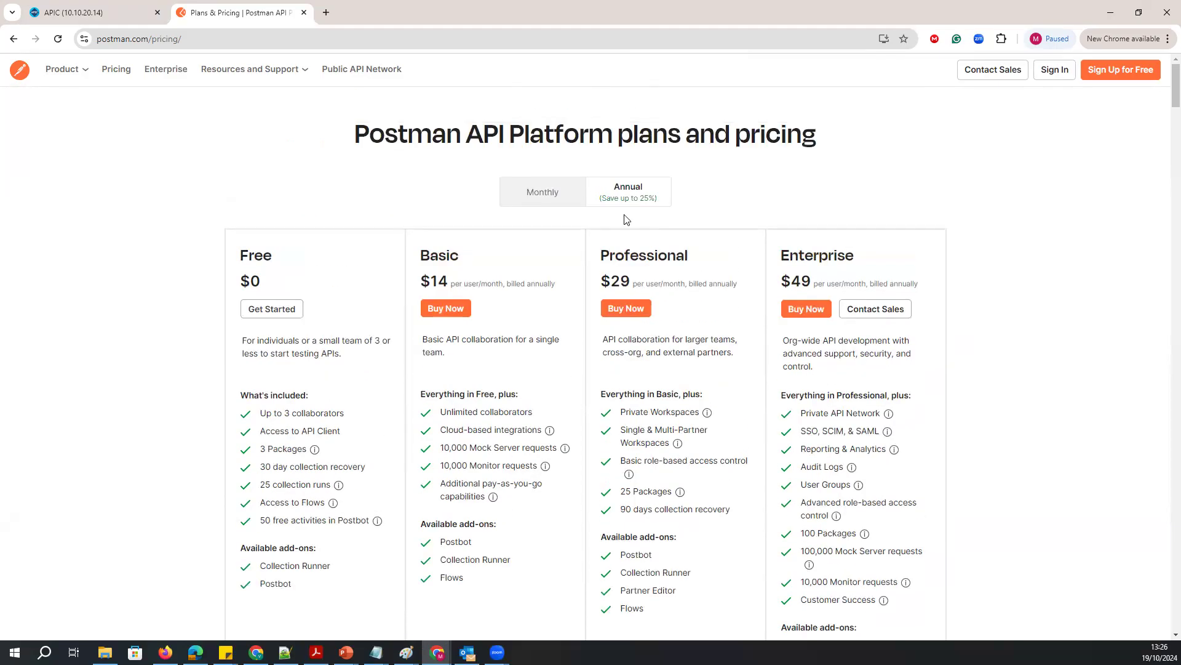
left_click(571, 198)
left_click(616, 194)
- Start signing up for the Free plan and choose to sign up with Google, up to the account e-mail field
left_click_drag(271, 291, 238, 257)
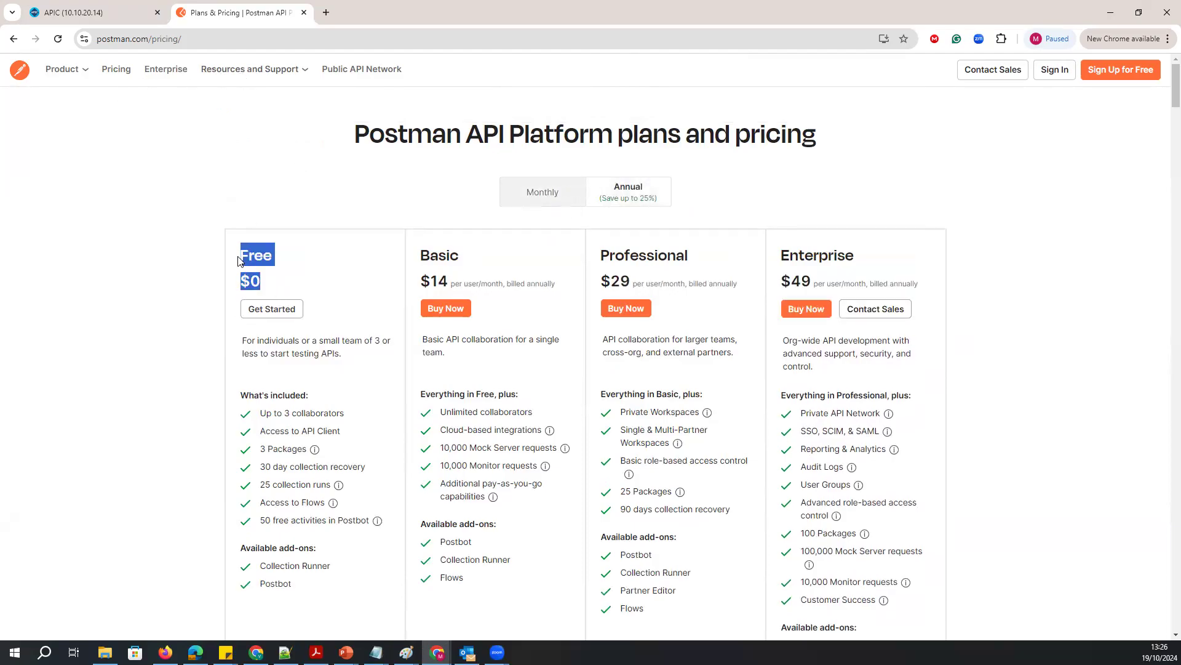
left_click(197, 360)
left_click(271, 310)
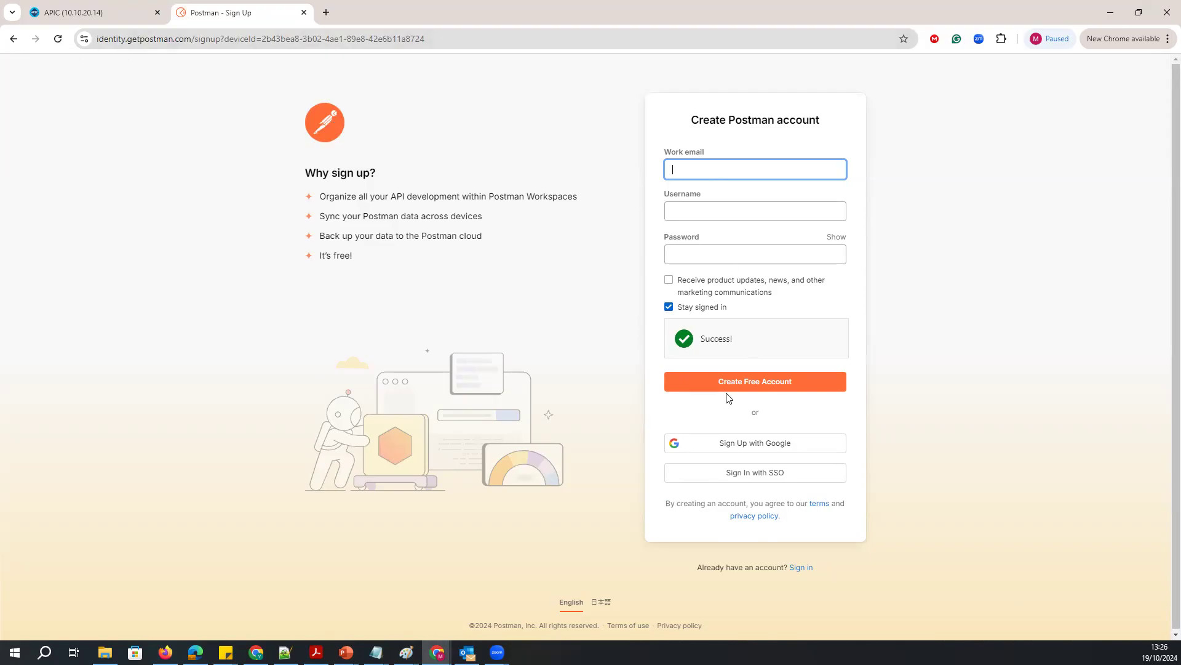
left_click(733, 448)
left_click(688, 293)
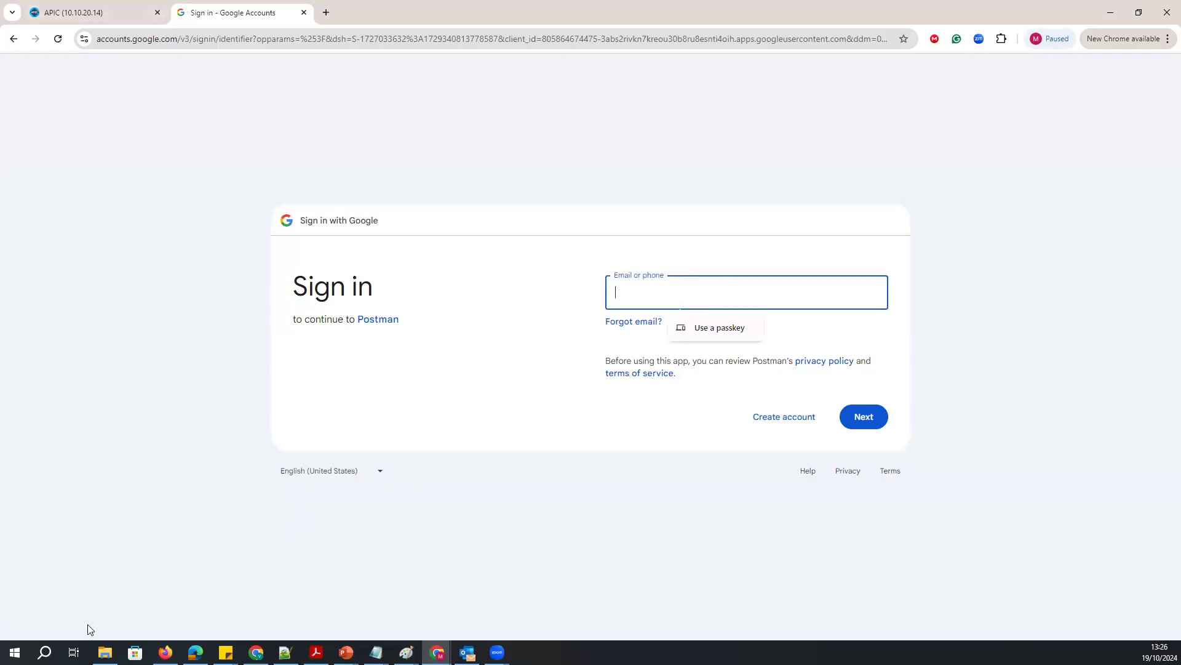
- Launch the installed Postman desktop app from the Windows search
left_click(45, 652)
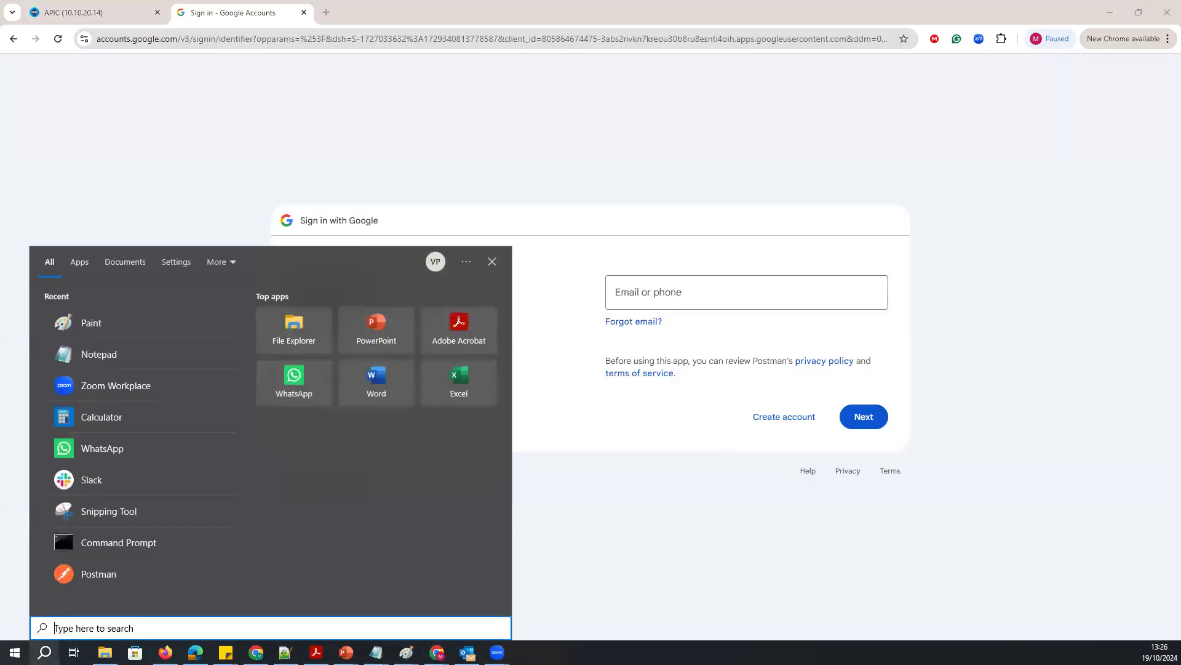
left_click(90, 572)
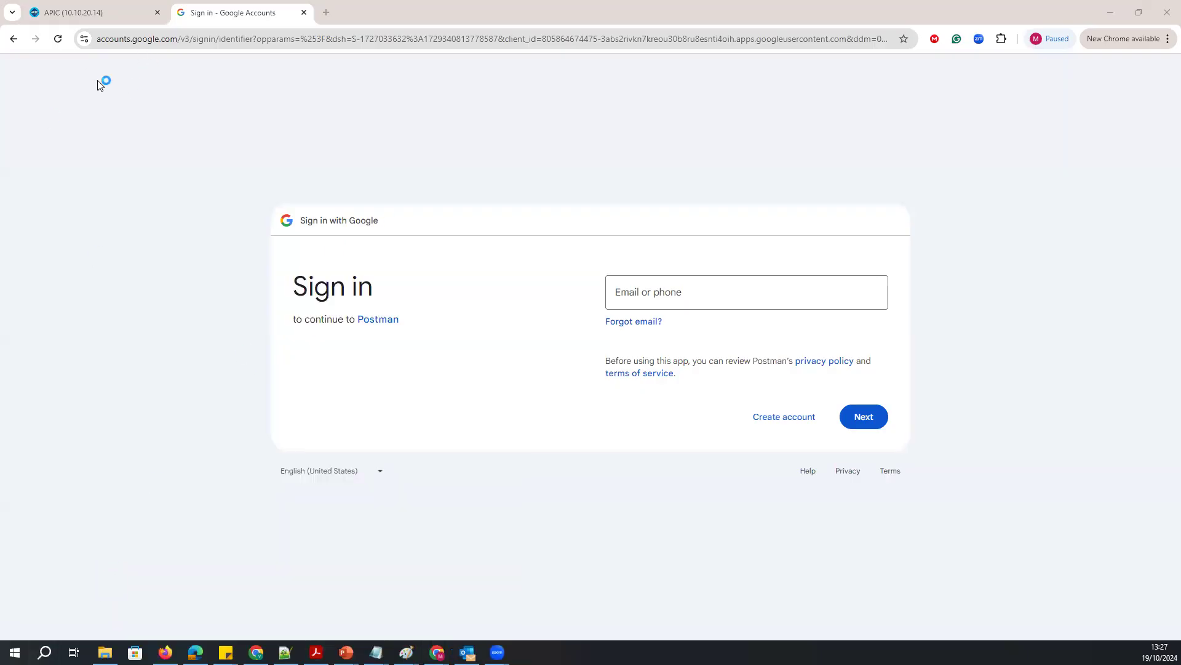
- Return to Postman's sign-up page, switch to the Postman desktop app and collapse the "Add Filter and Entry to existing Contract" collection
left_click(15, 41)
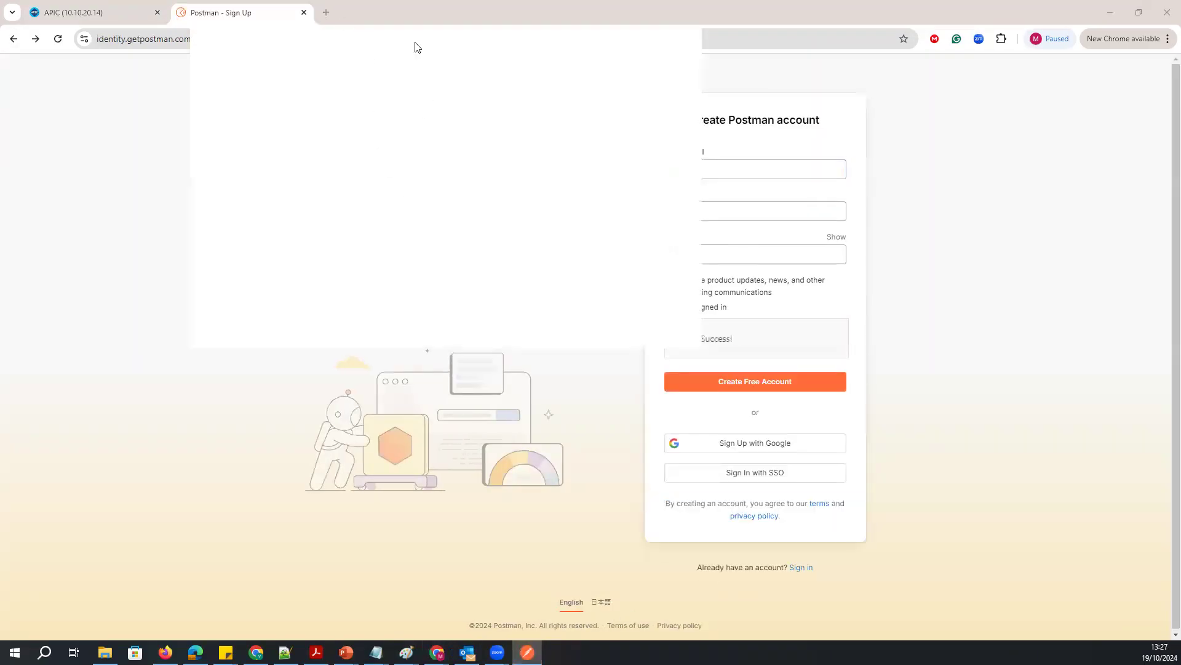
left_click(423, 20)
double_click(424, 22)
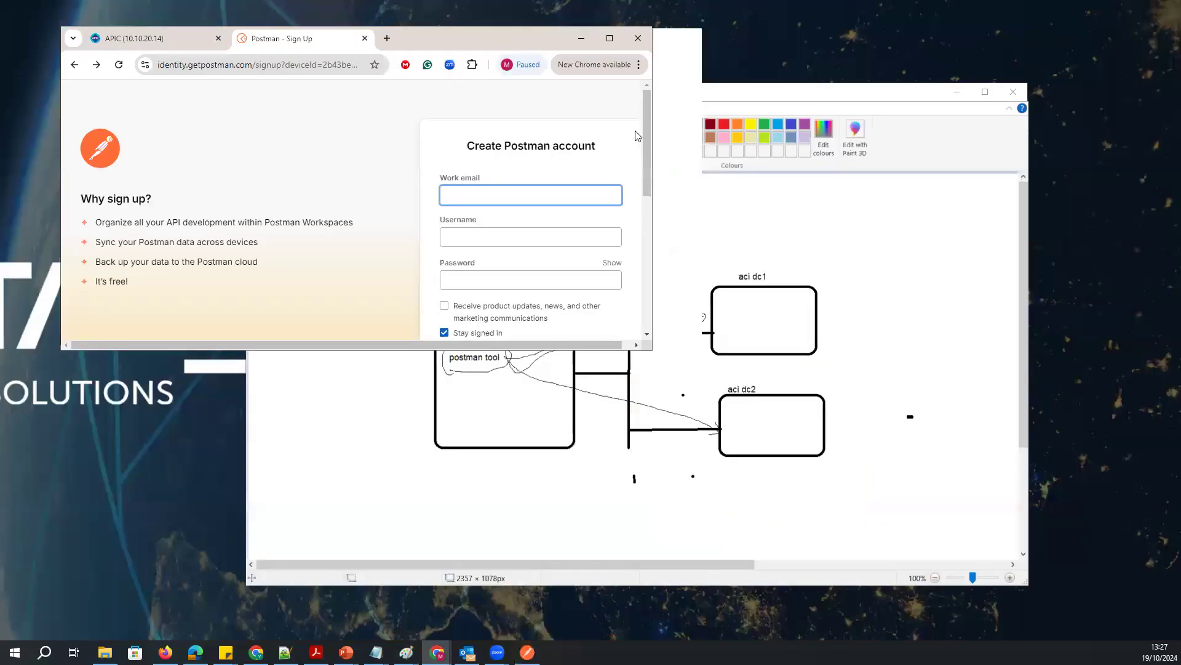
left_click(677, 203)
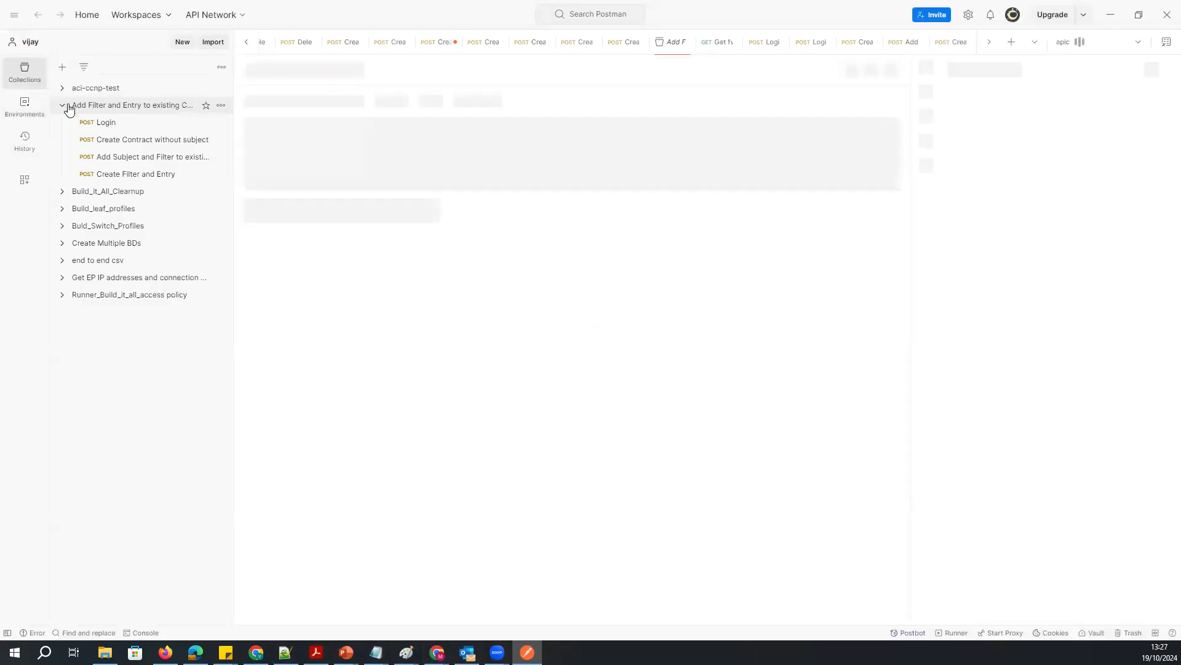
left_click(61, 105)
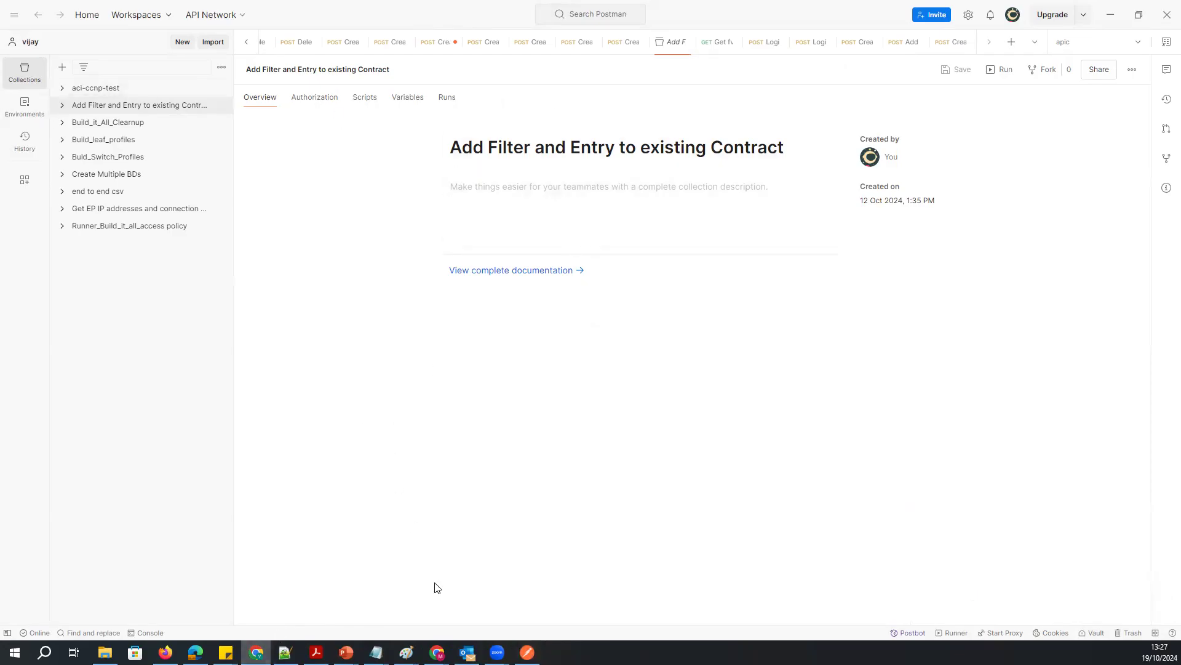
- Check the browser's Postman sign-up page once more, minimise it, and look through the requests in the aci-ccnp-test collection
mouse_move(437, 652)
left_click(498, 616)
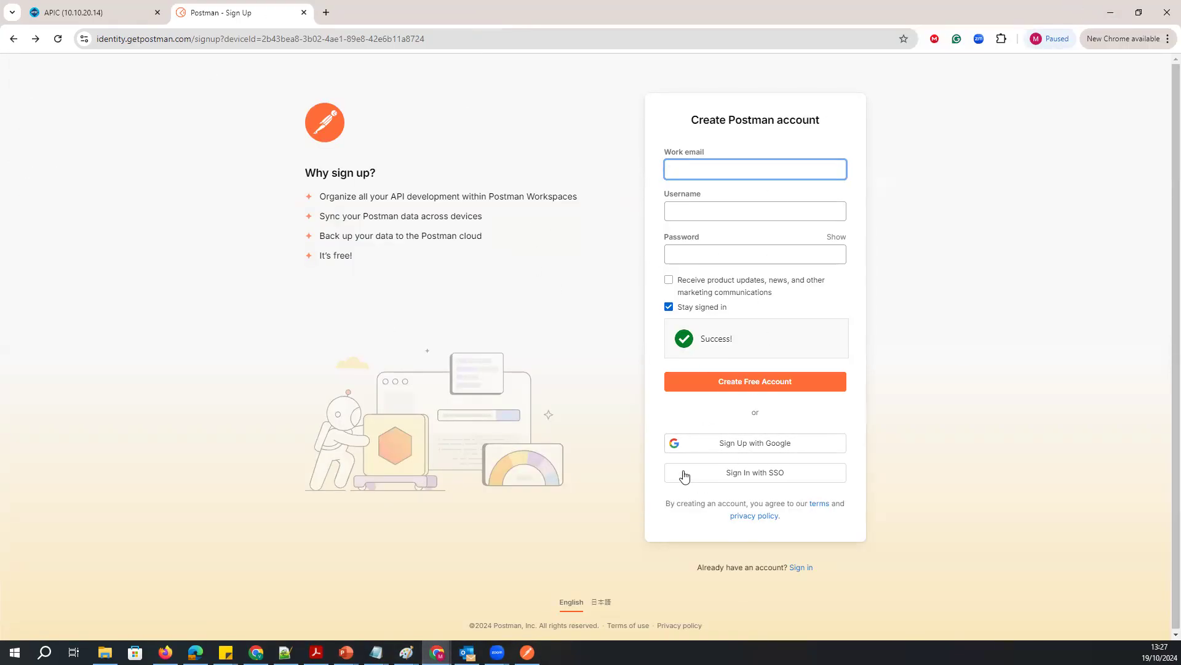
left_click(1110, 12)
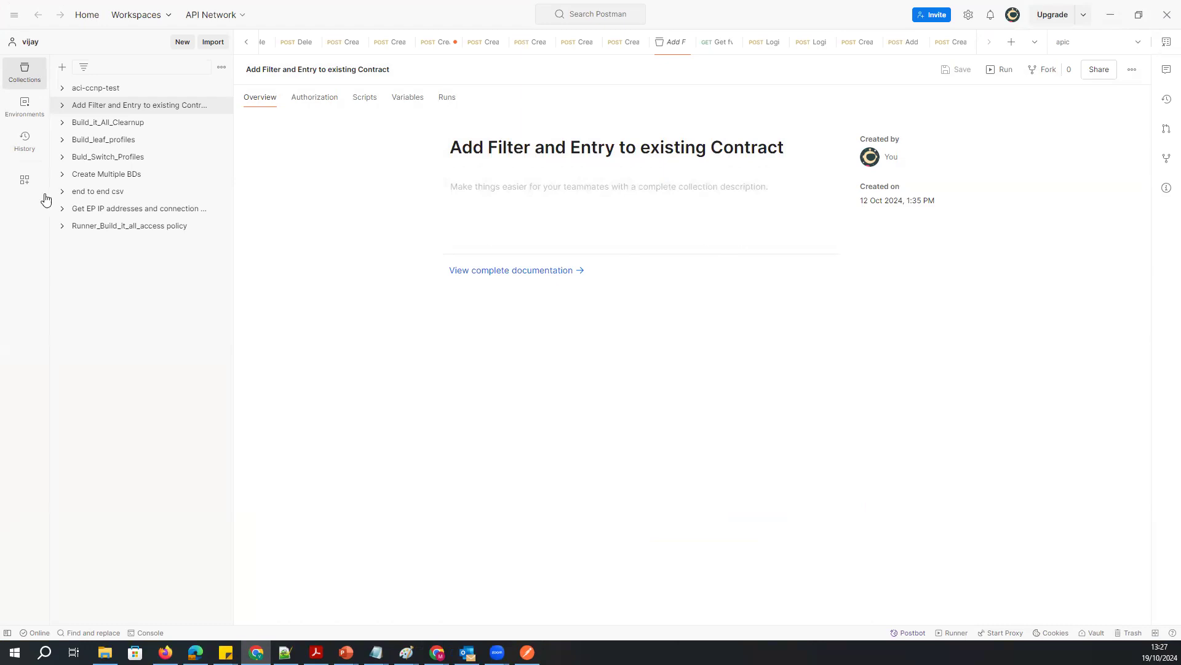
left_click(62, 88)
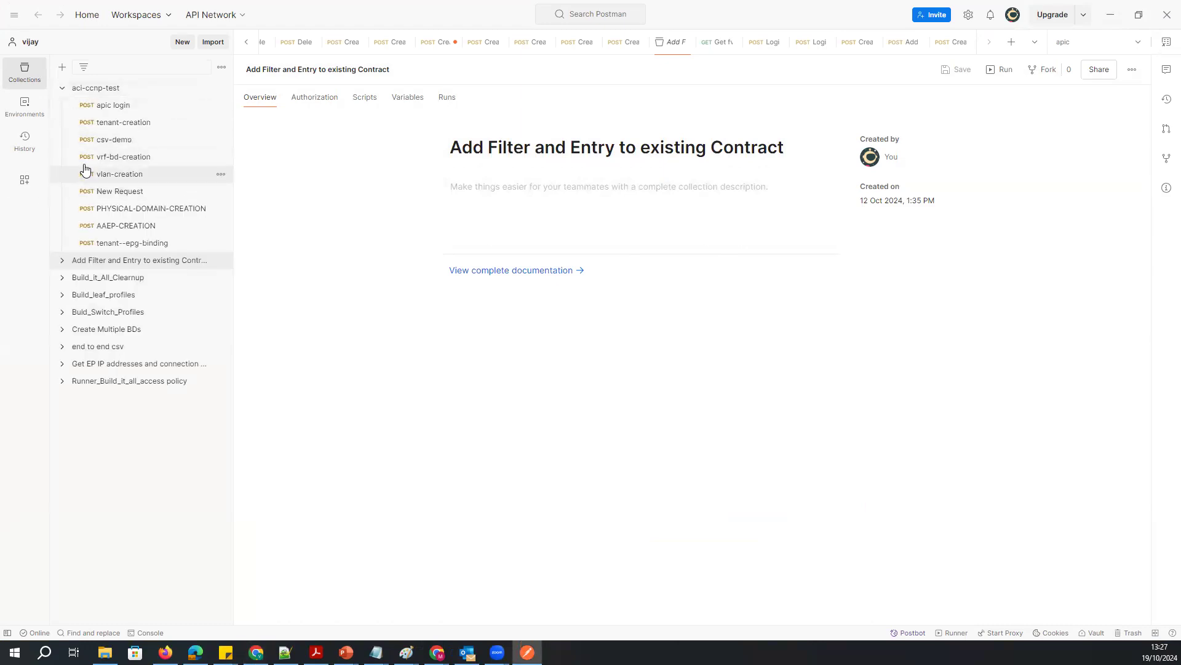
left_click(62, 90)
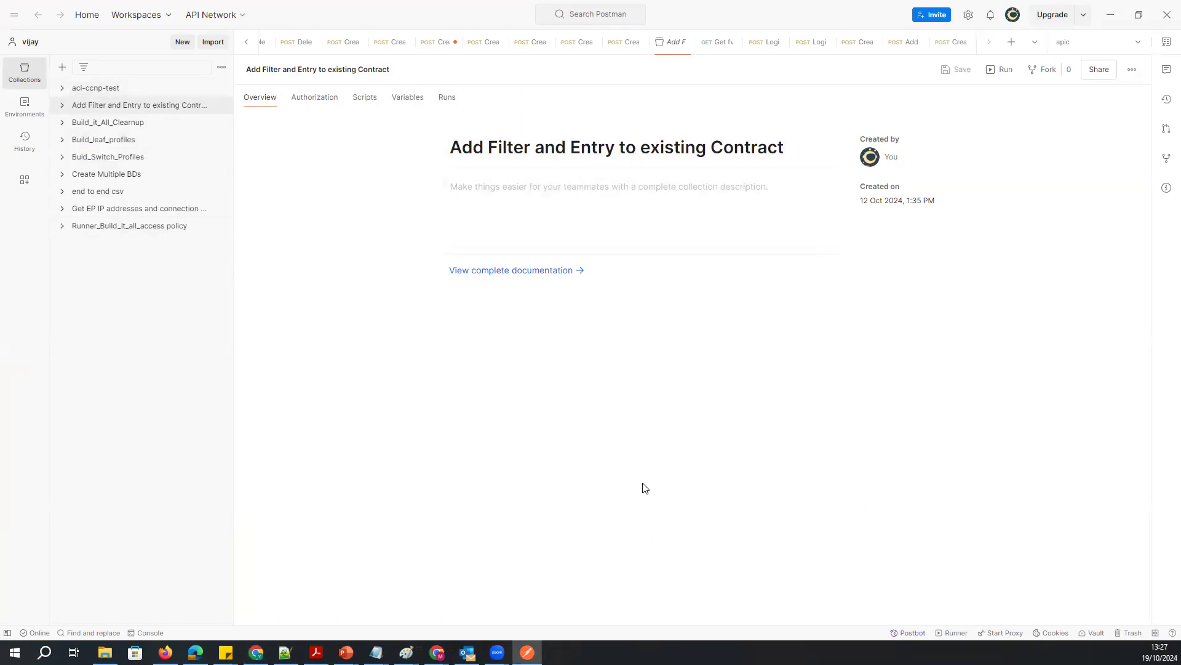
- Close the Add Filter and Entry overview and the Runner_Build_it_all_access policy request tabs through Create PhyDom, saving Create PhyDom's changes
left_click(685, 42)
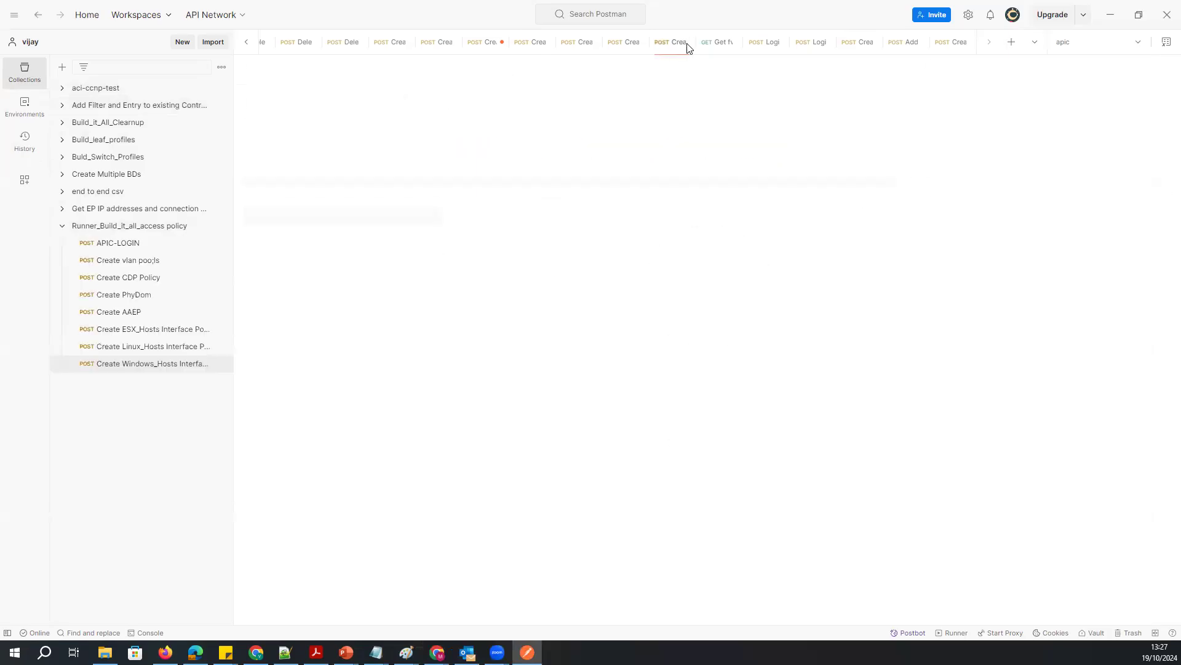
left_click(688, 42)
left_click(688, 42)
left_click(688, 43)
left_click(688, 42)
left_click(687, 42)
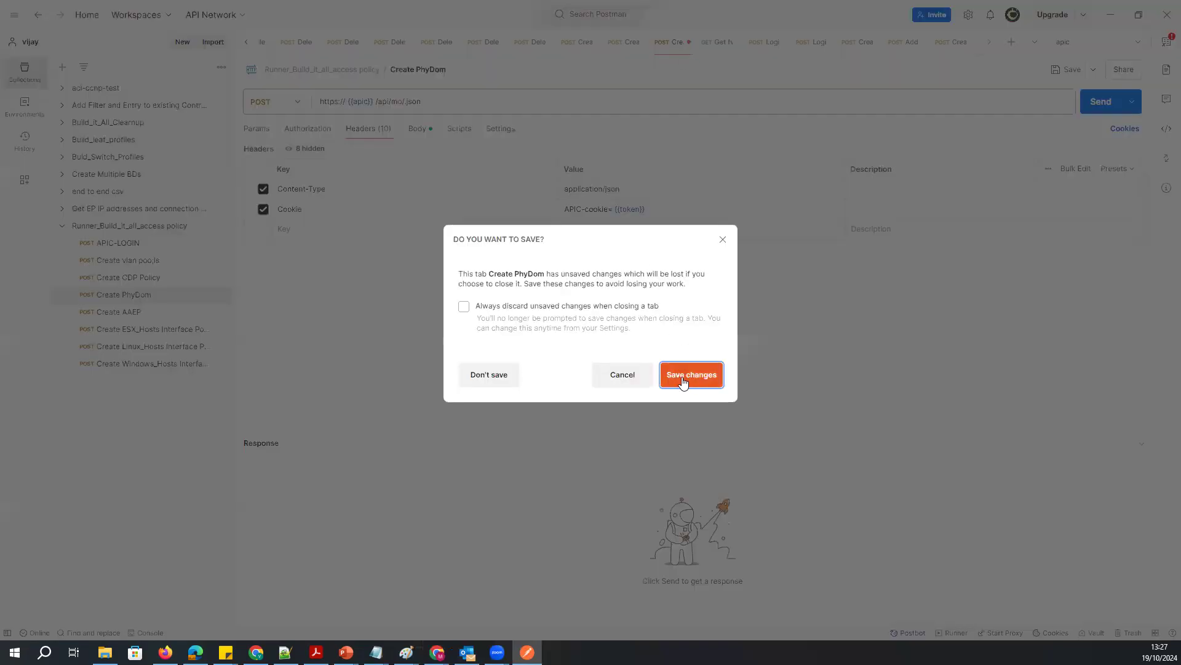
left_click(634, 379)
left_click(688, 42)
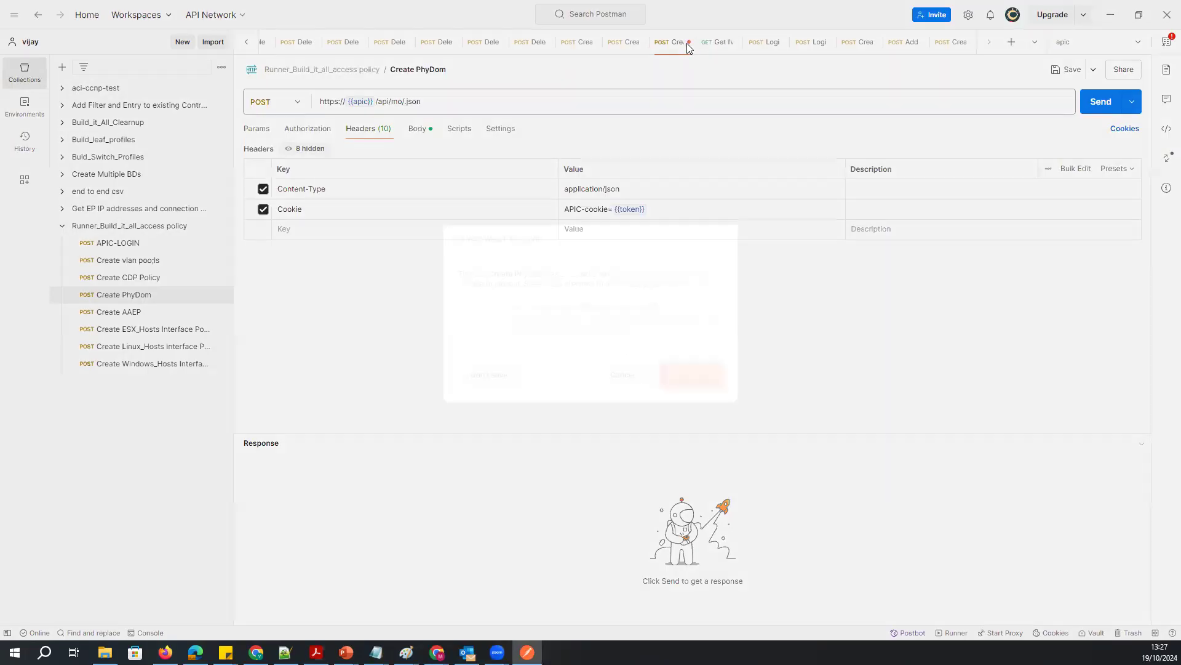
left_click(670, 377)
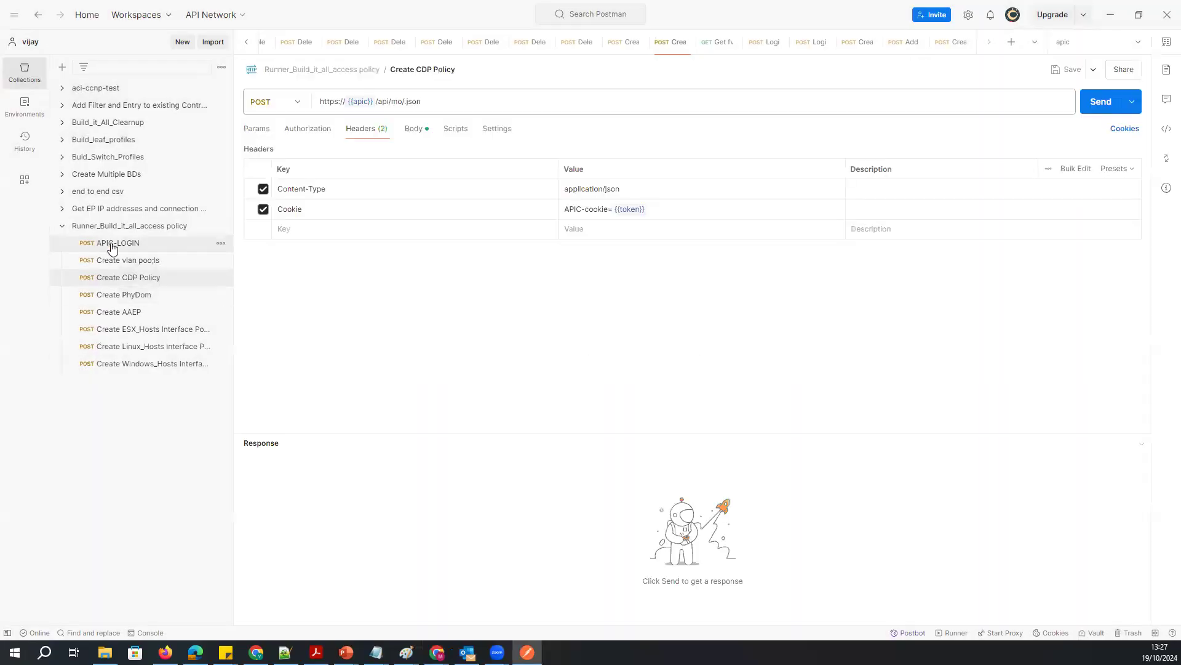
- Close the Create CDP Policy and Create vlan pools request tabs and several Build_it_All_Clearnup delete request tabs
left_click(688, 43)
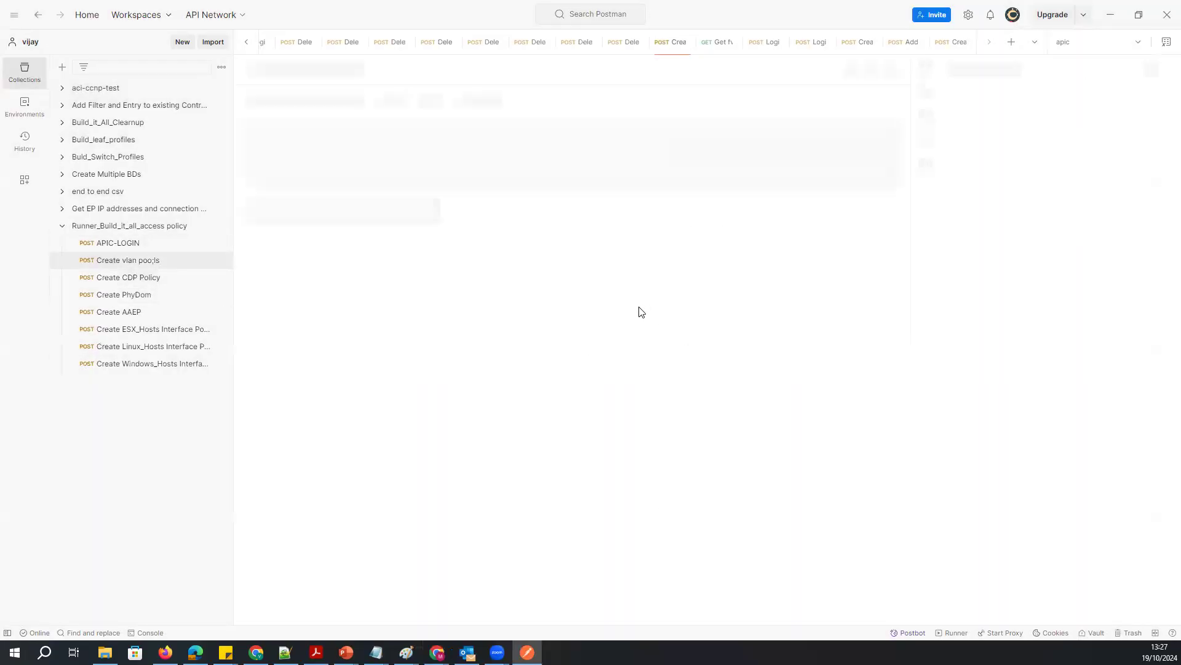
left_click(687, 43)
left_click(688, 42)
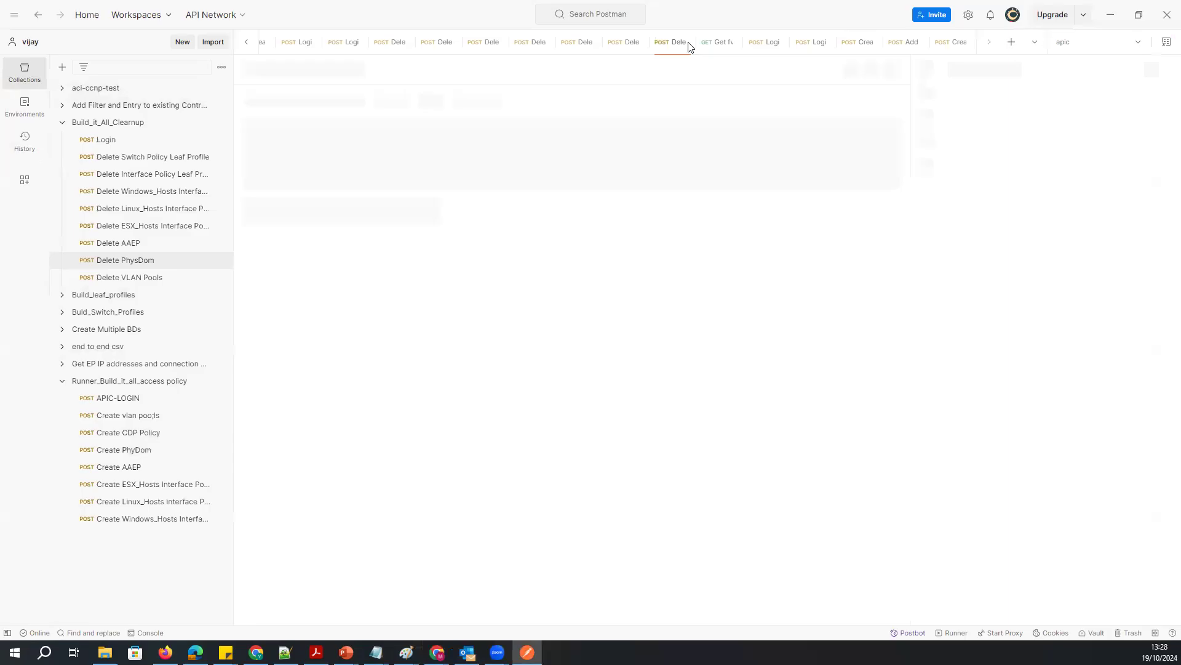
left_click(688, 43)
left_click(688, 42)
left_click(688, 42)
left_click(688, 42)
left_click(688, 43)
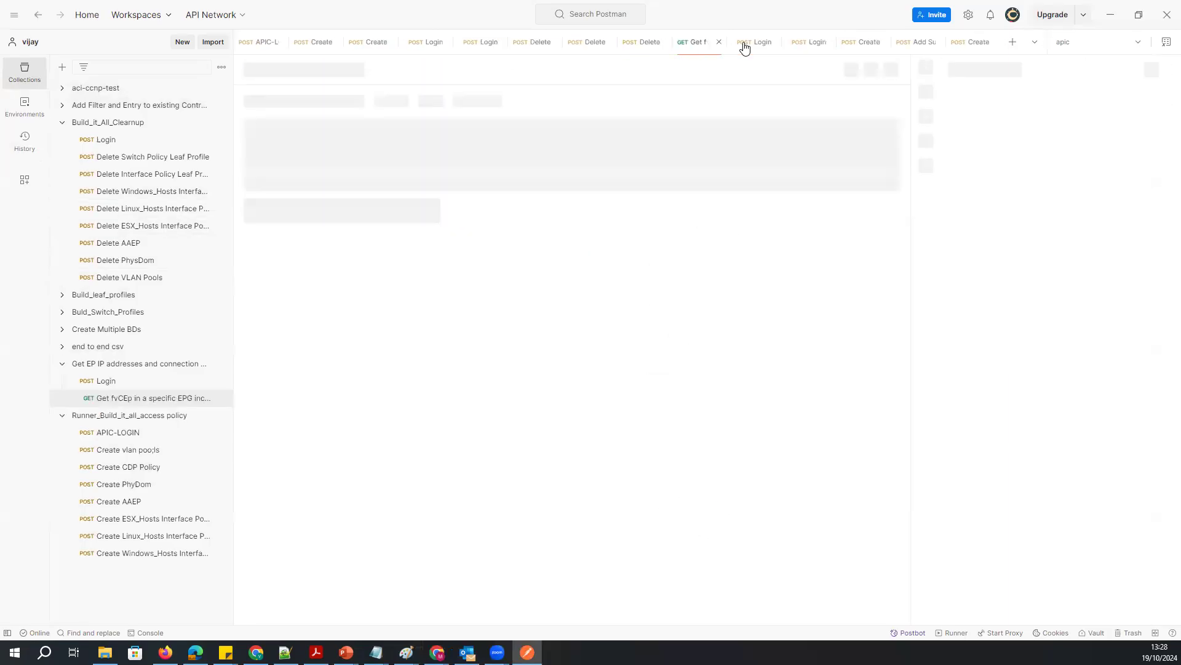
- Close the remaining request tabs so that only the APIC-LOGIN request stays open
left_click(719, 42)
left_click(758, 43)
left_click(799, 43)
left_click(850, 44)
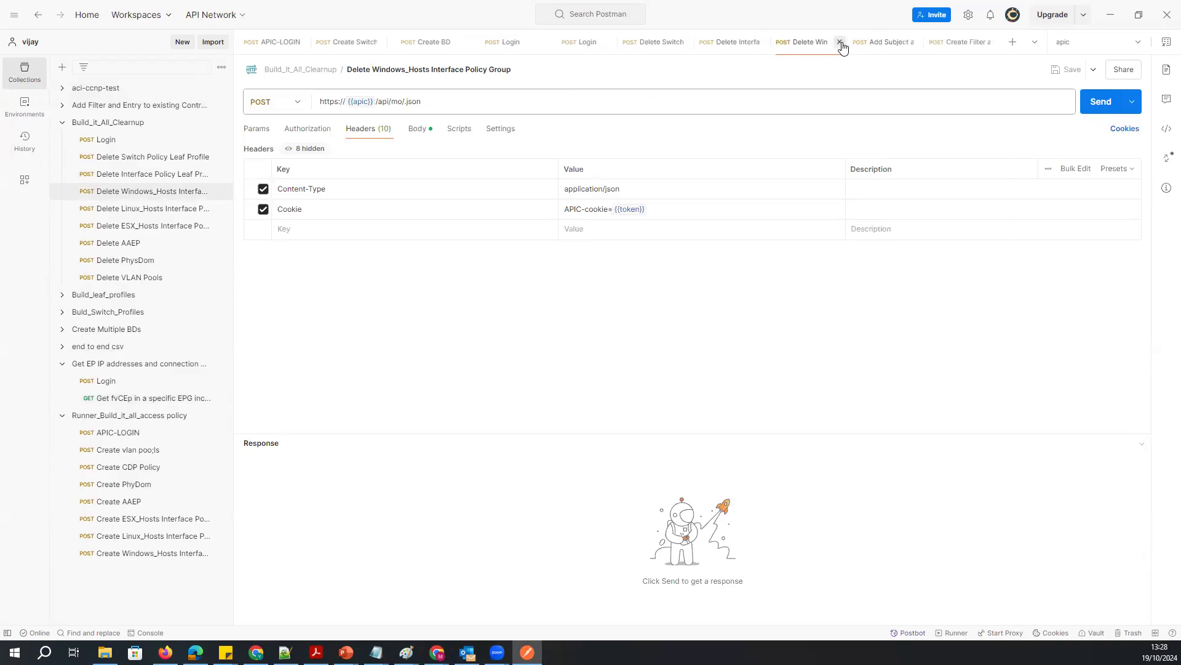
left_click(840, 42)
left_click(905, 42)
left_click(895, 43)
left_click(960, 43)
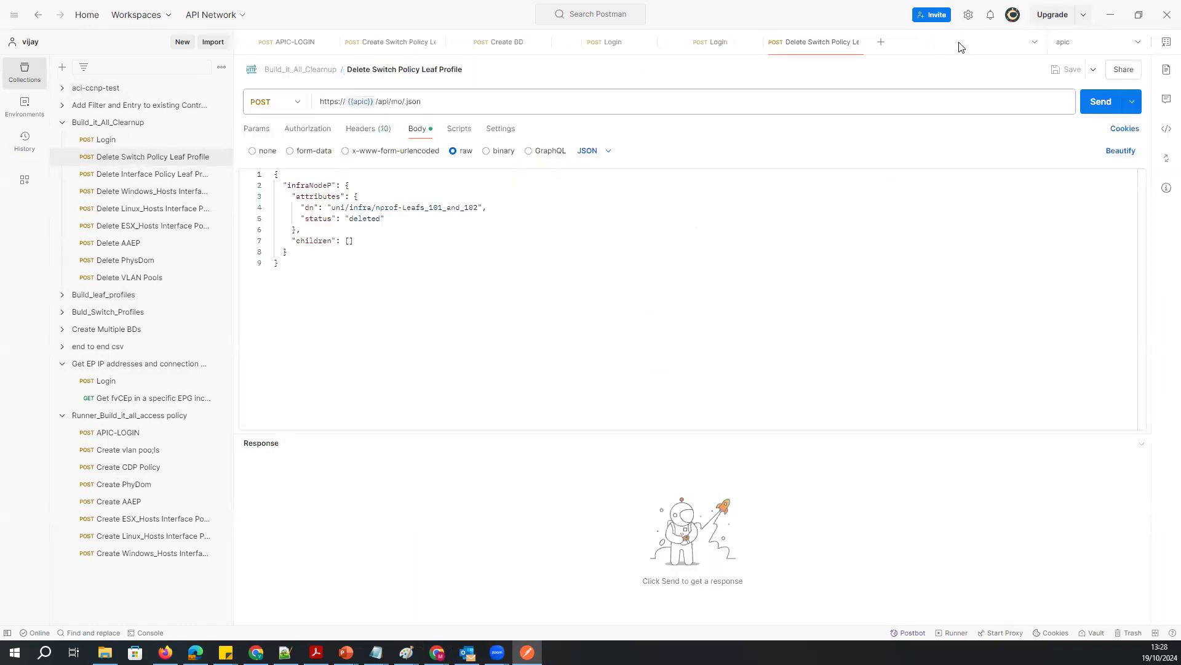
left_click(859, 43)
left_click(751, 42)
left_click(649, 42)
left_click(544, 42)
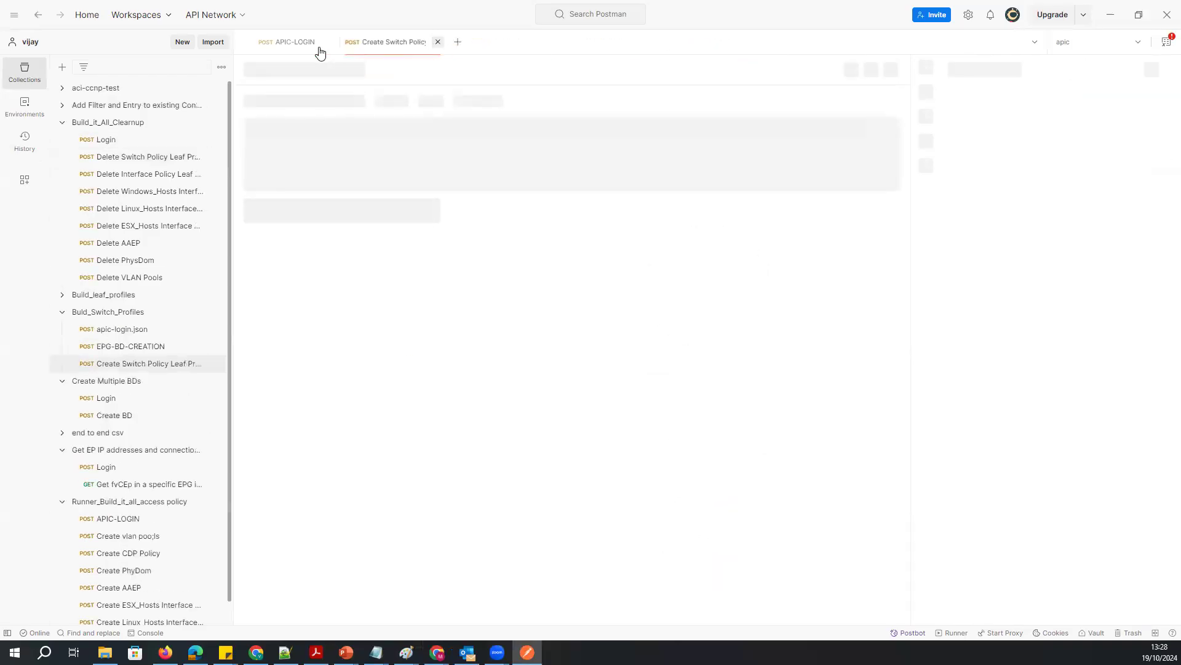
- Collapse all expanded collections, including Build_it_All_Clearnup, Buld_Switch_Profiles and Create Multiple BDs, and glance at the available environments
left_click(62, 123)
left_click(15, 16)
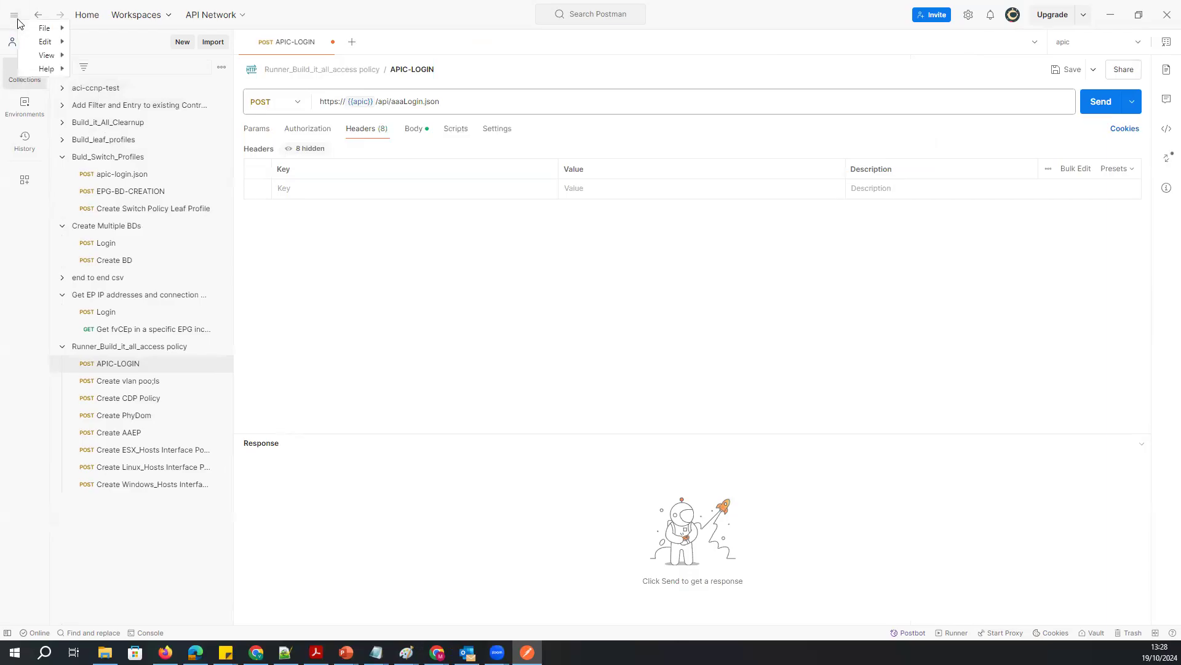
left_click(576, 353)
left_click(1118, 53)
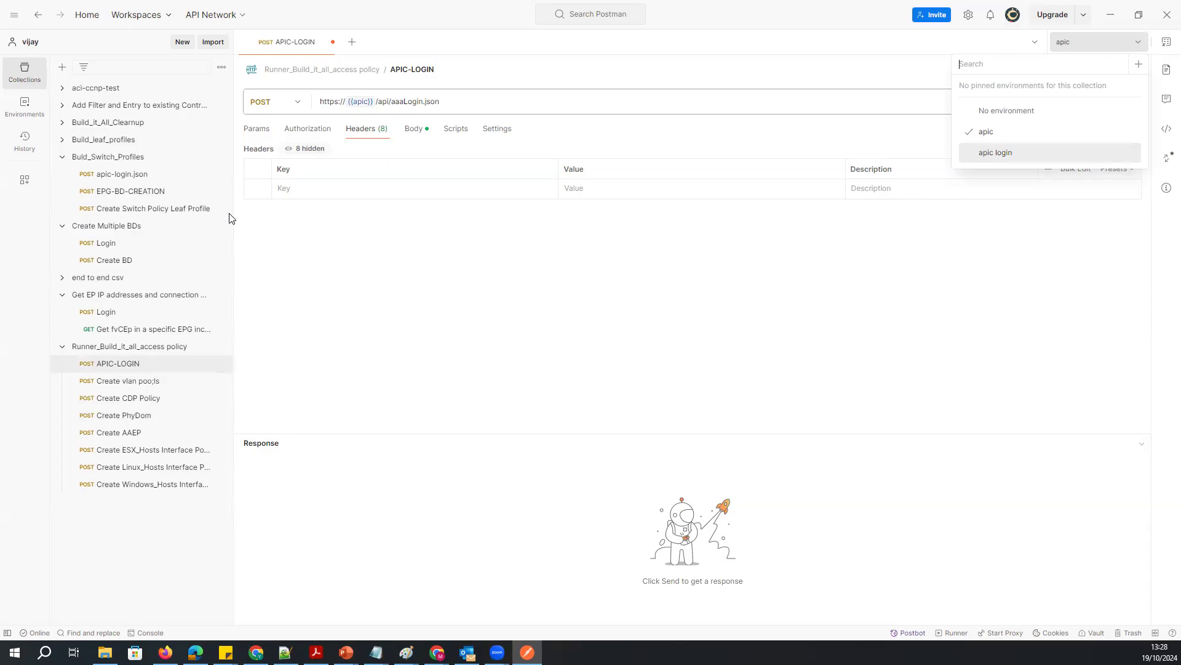
left_click(62, 157)
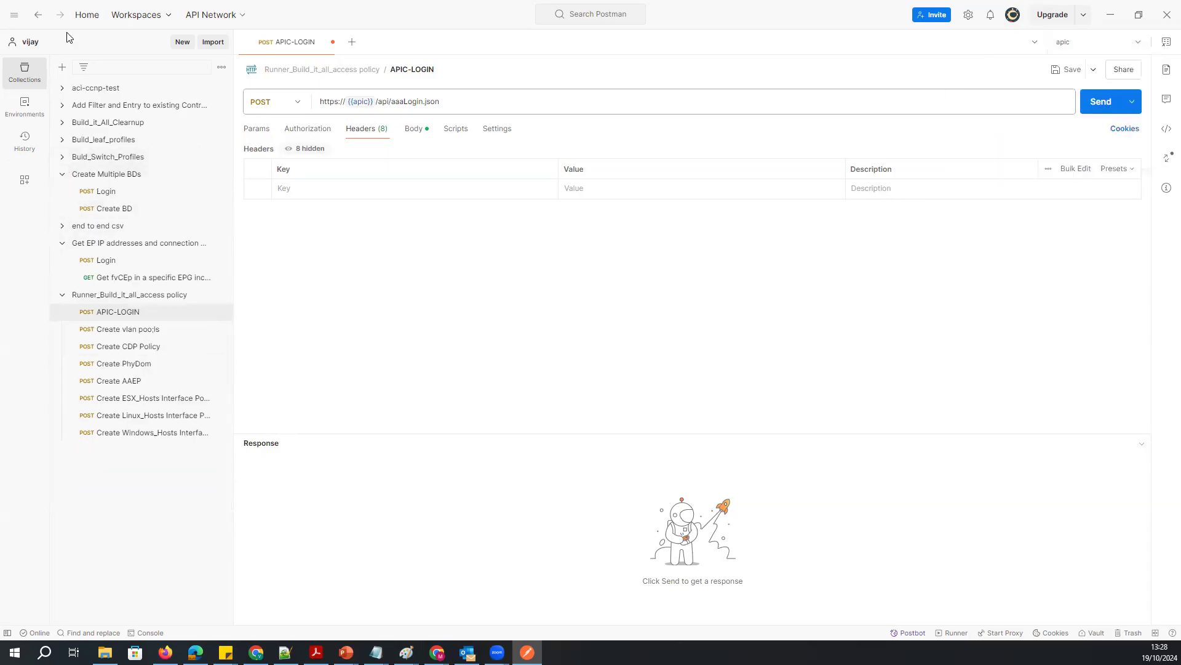
left_click(62, 174)
left_click(62, 208)
left_click(62, 228)
- Switch the APIC-LOGIN request's active environment to No environment and open a new blank request
left_click(1136, 41)
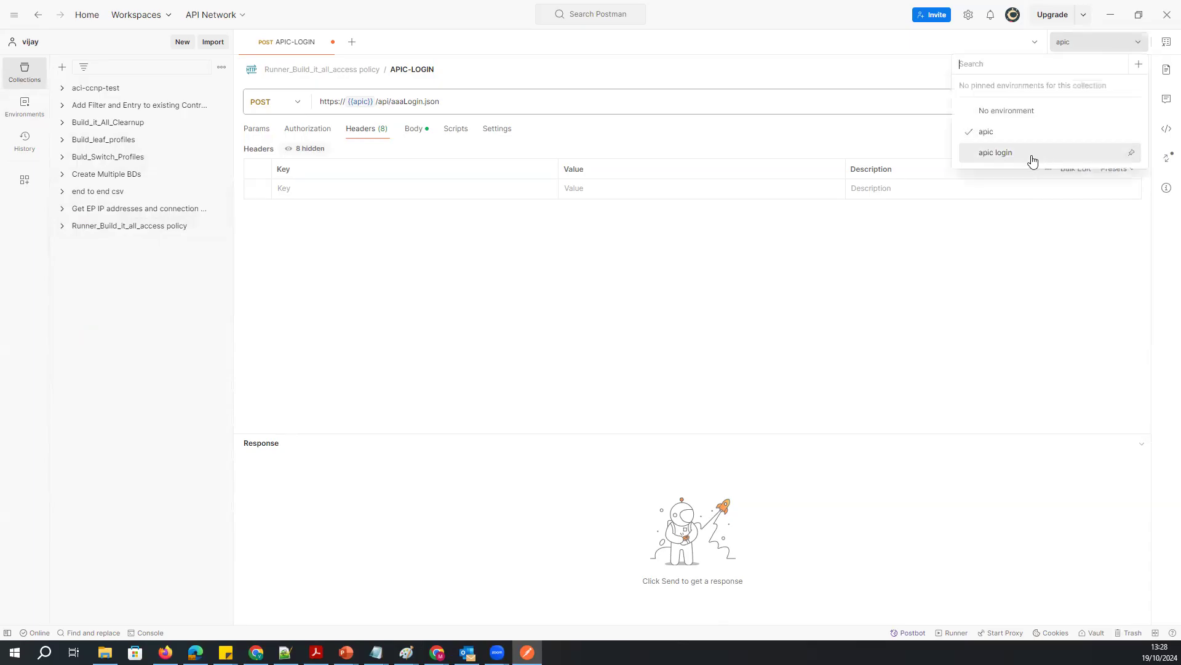
left_click(1000, 117)
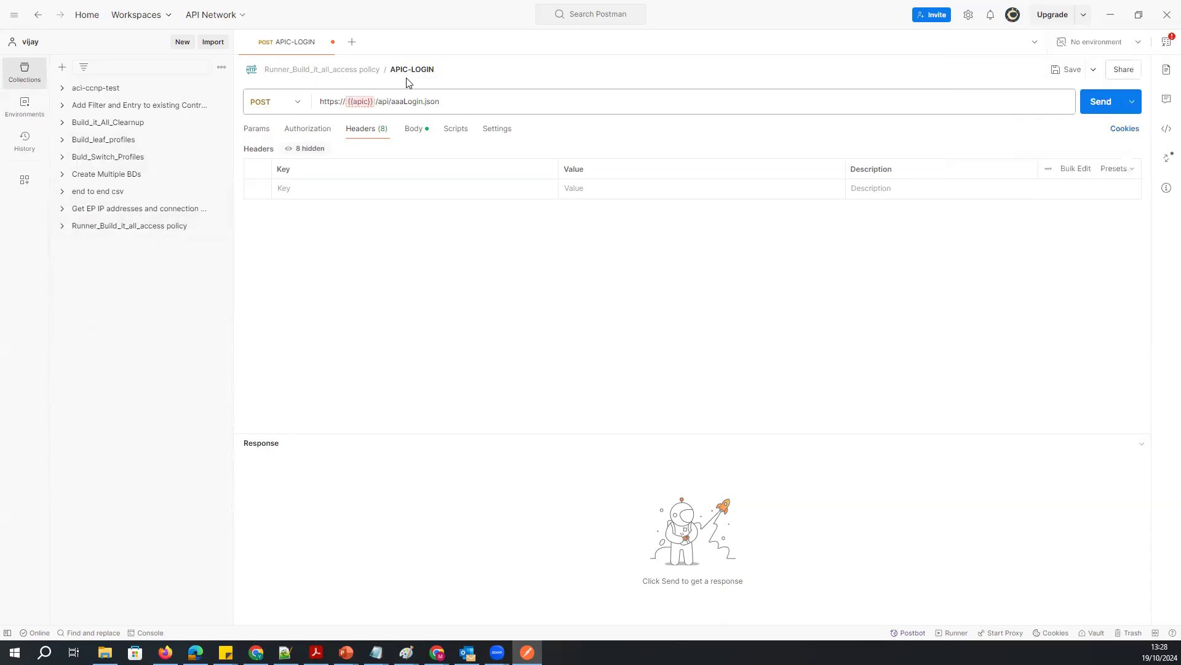
left_click(1129, 43)
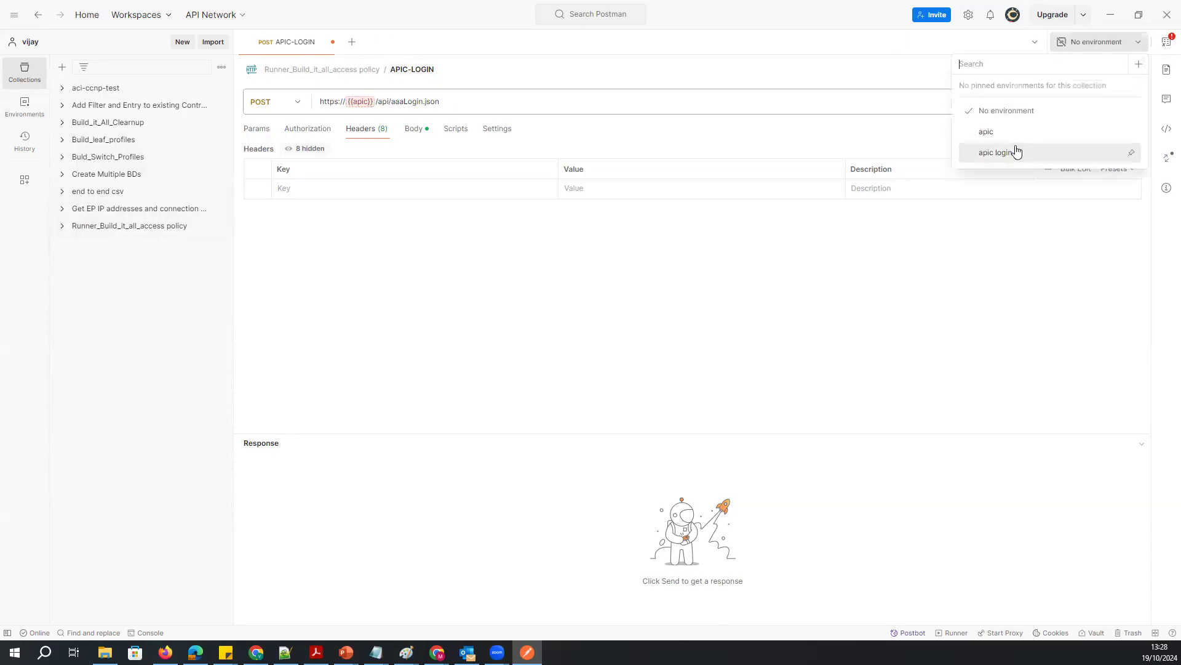
left_click(285, 25)
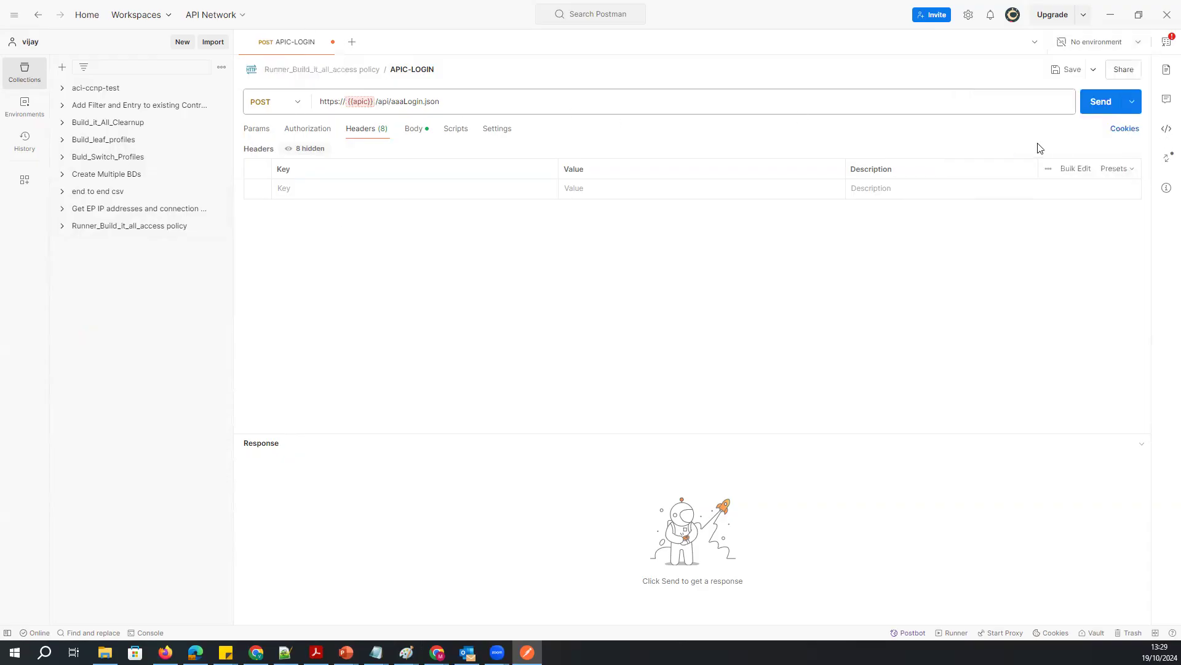
left_click(256, 129)
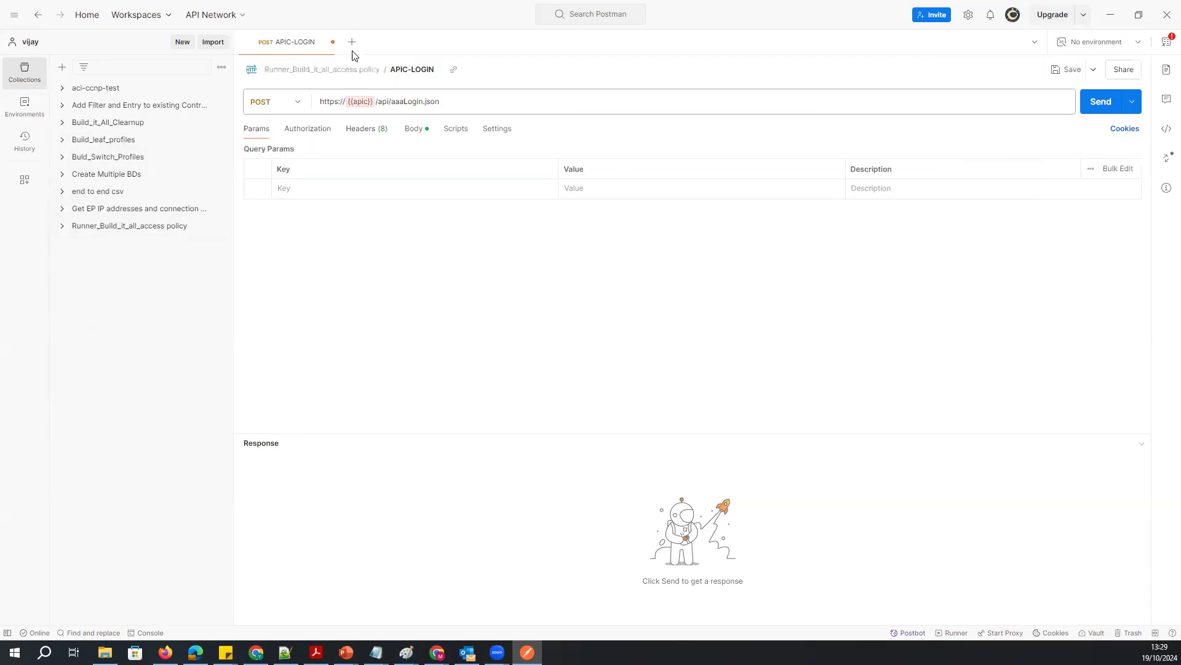
left_click(351, 42)
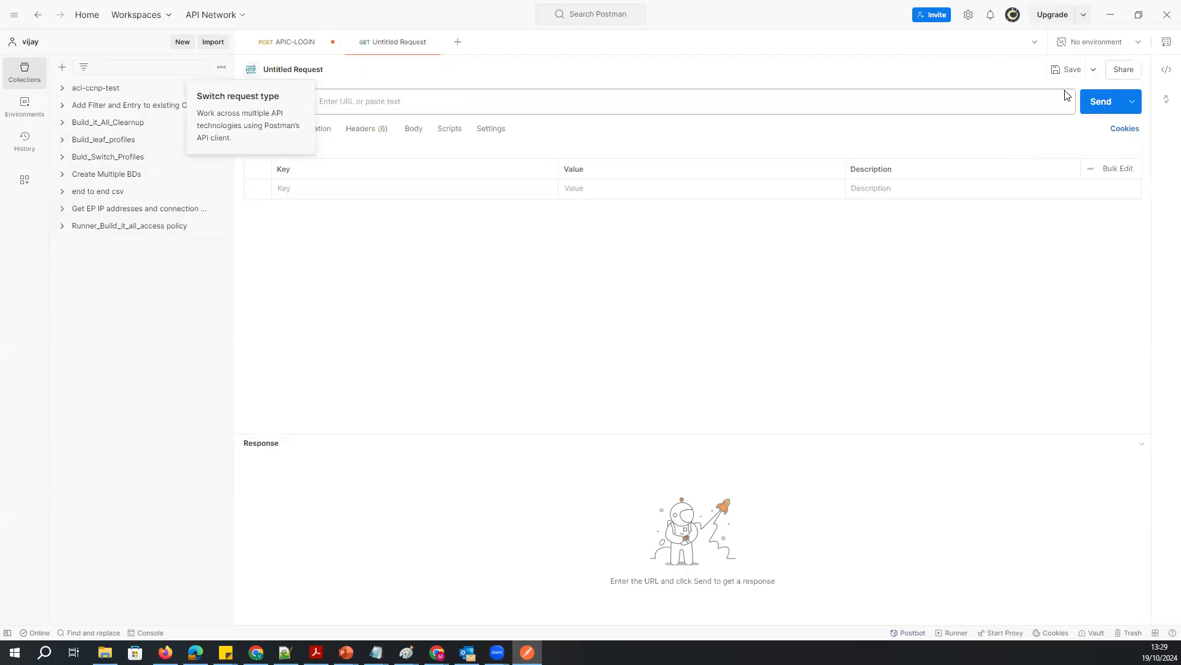
- Create a new environment named APIC-DC1
left_click(1087, 43)
left_click(1125, 46)
left_click(1137, 43)
left_click(1138, 64)
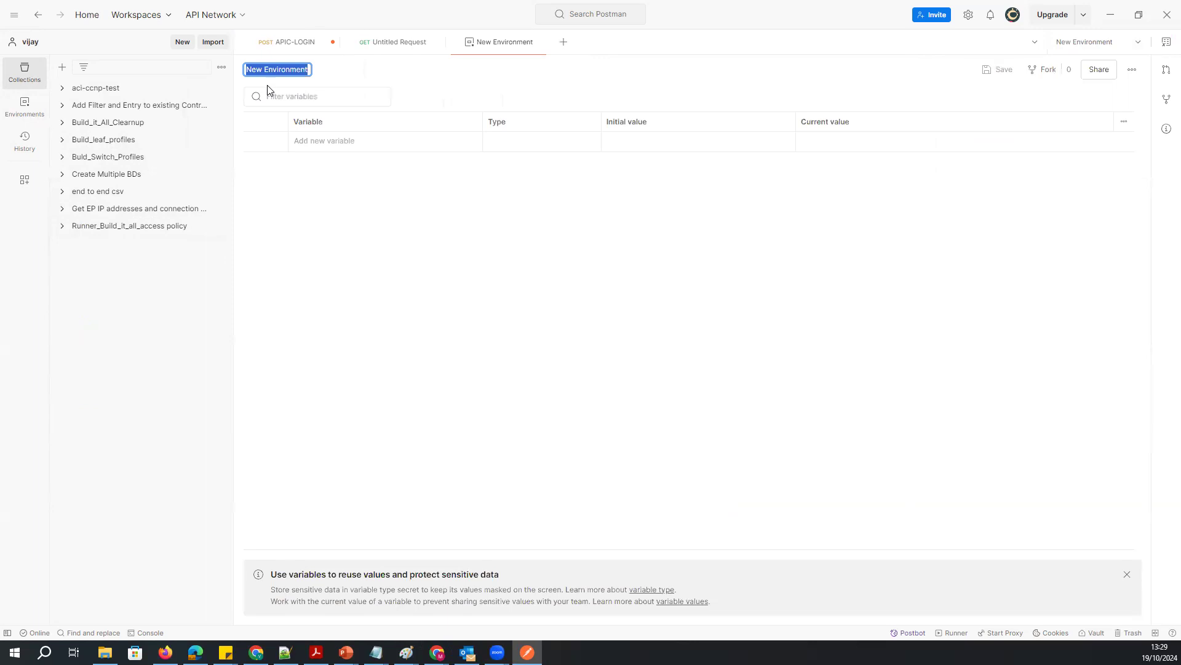
type("APIC-DC1")
left_click(322, 199)
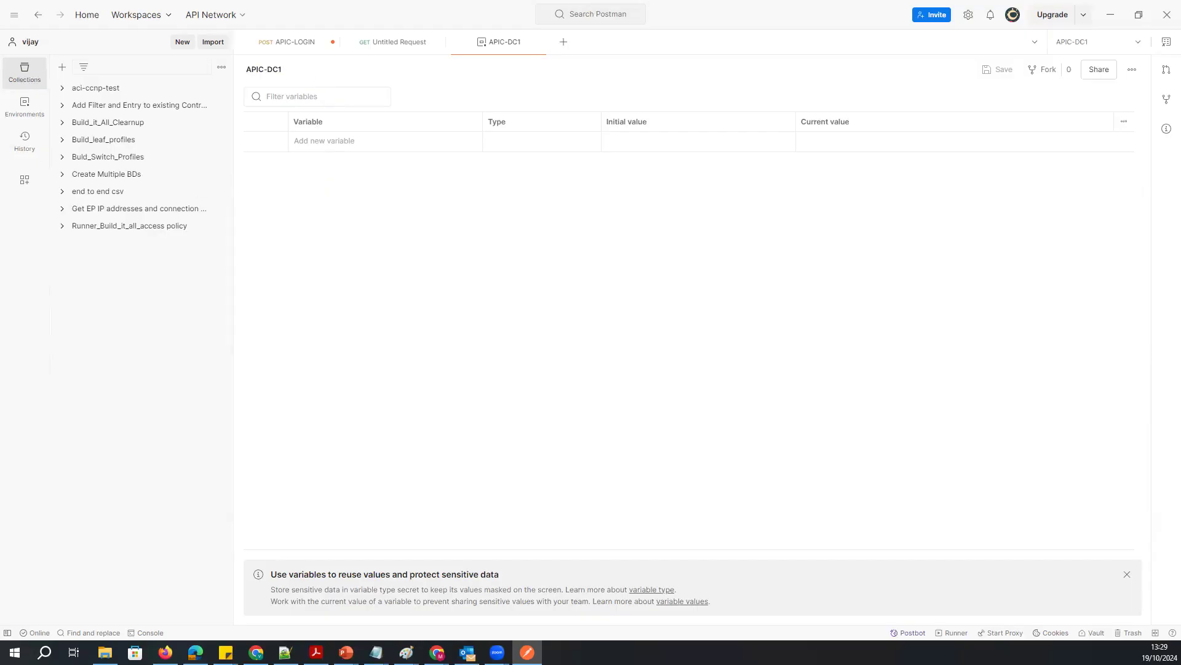
- Glance at the Postman Introduction slides in PowerPoint, return to Postman and add a variable named apic to the APIC-DC1 environment
key("alt+Tab")
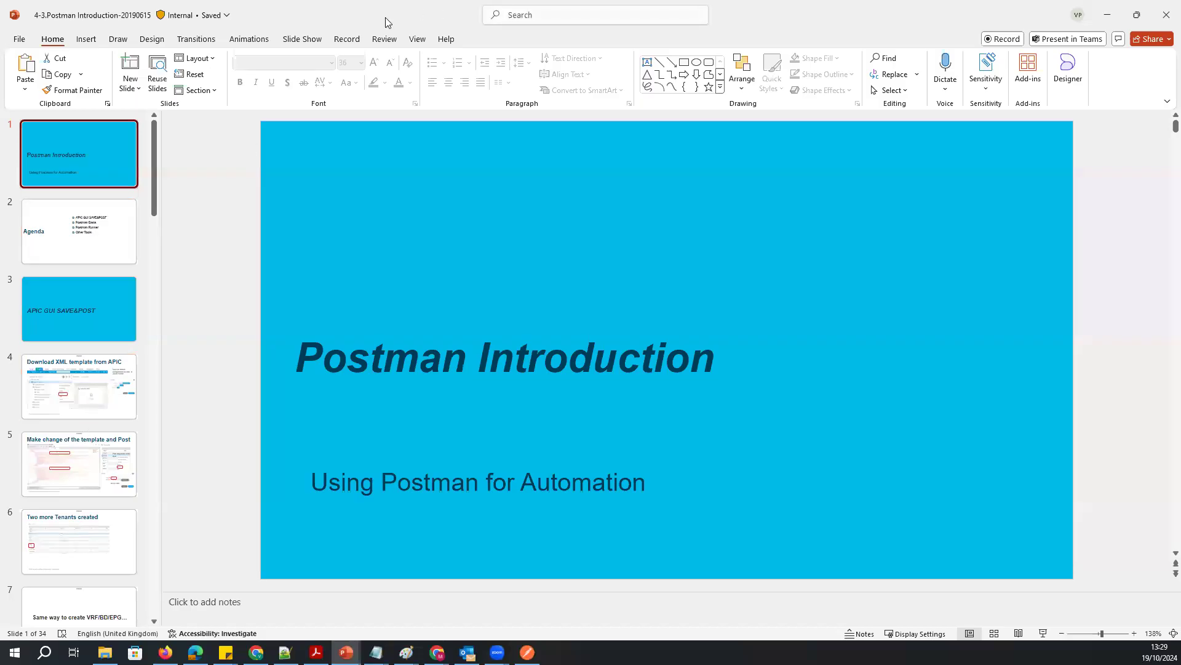
key("alt+Tab")
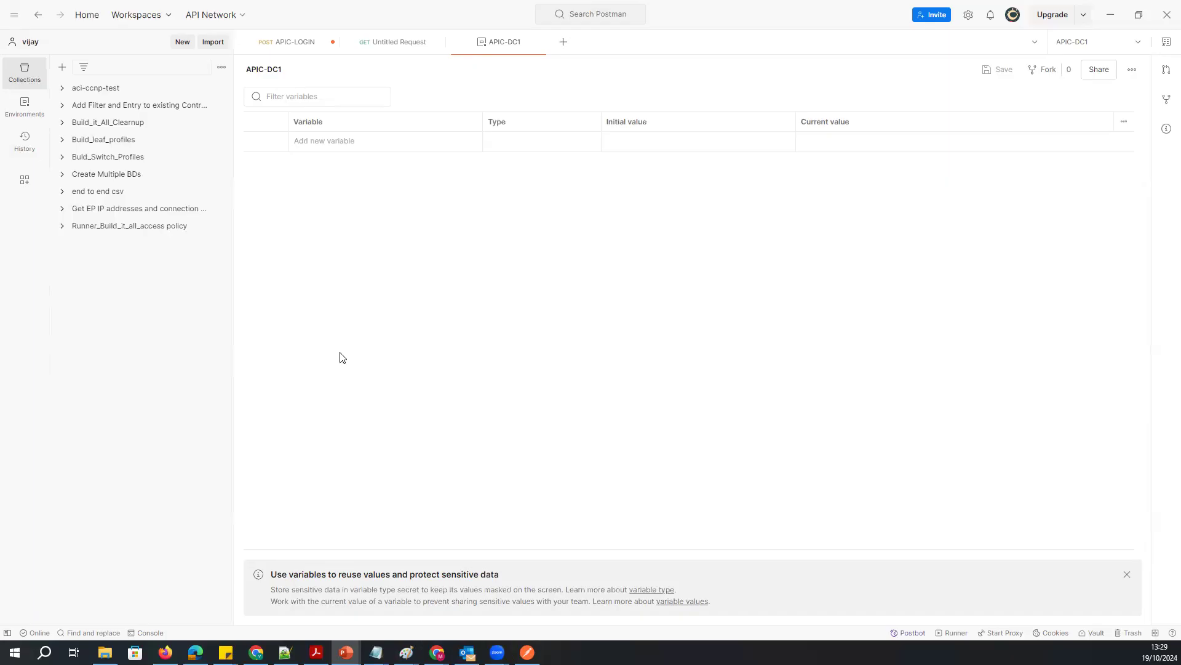
left_click(323, 141)
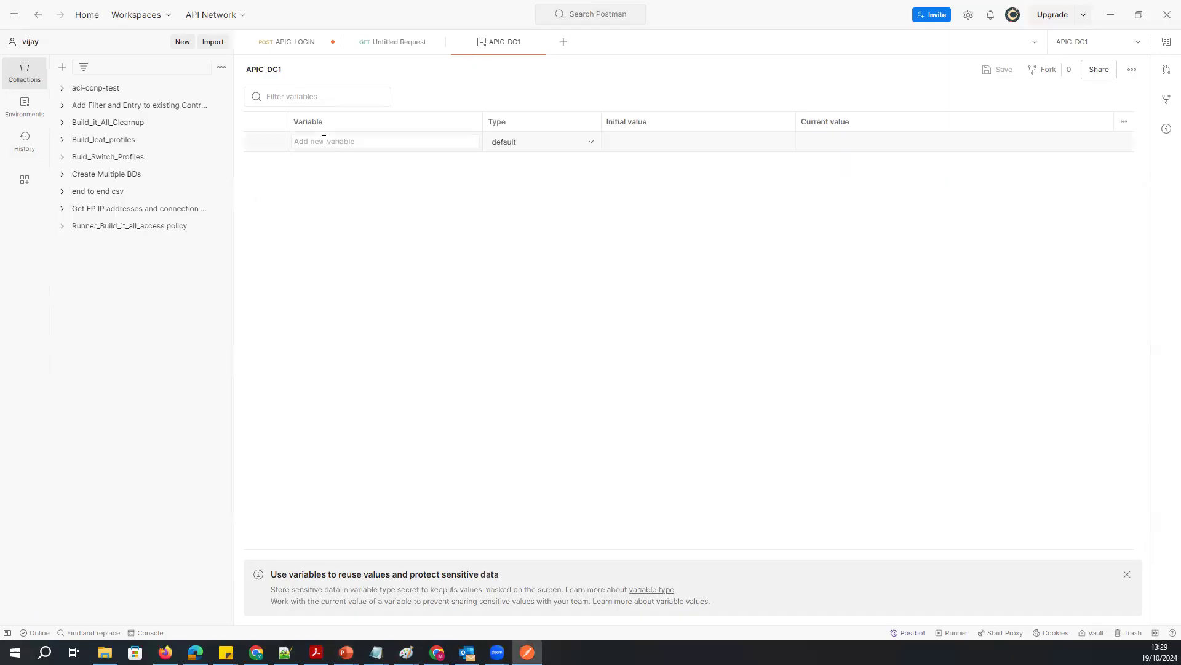
type("PROT")
left_click(516, 150)
left_click(367, 227)
key("ctrl+s")
- Check which type options are available for the apic variable in the APIC-DC1 environment
left_click(394, 43)
left_click(495, 42)
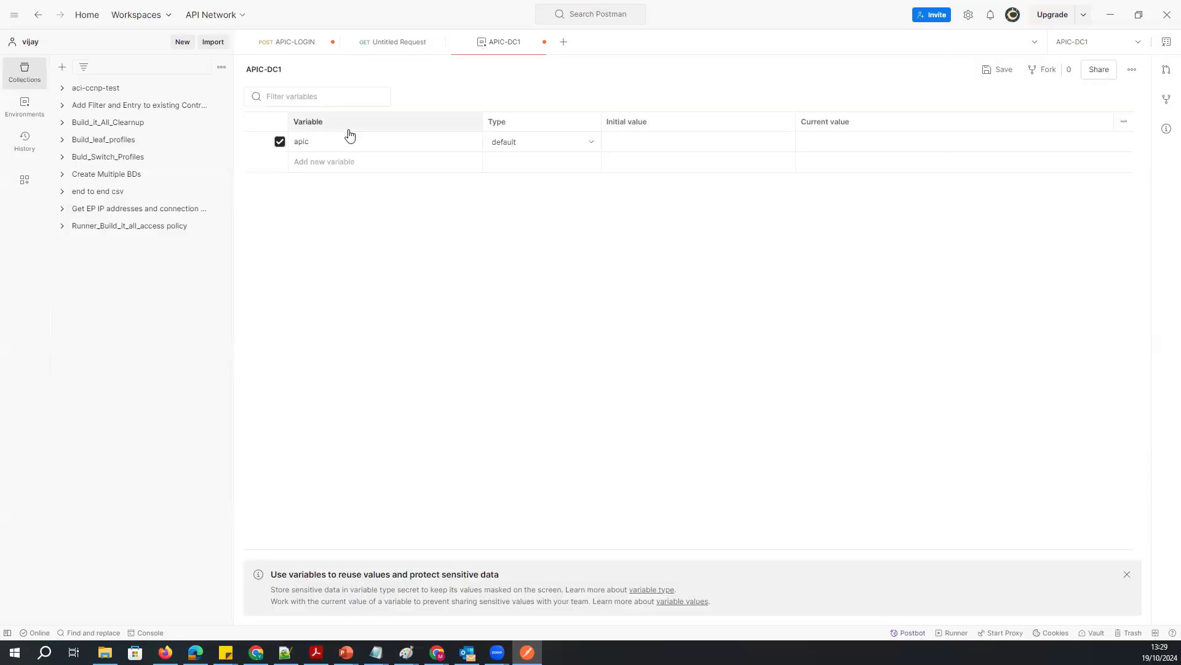
left_click(334, 163)
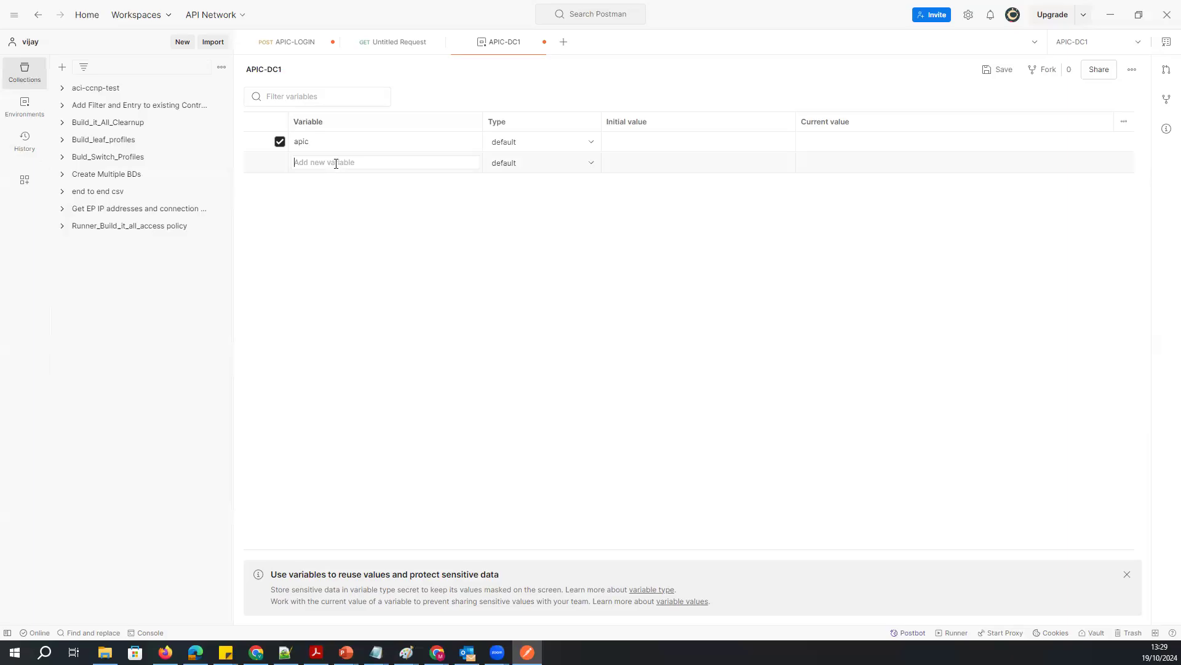
left_click(516, 143)
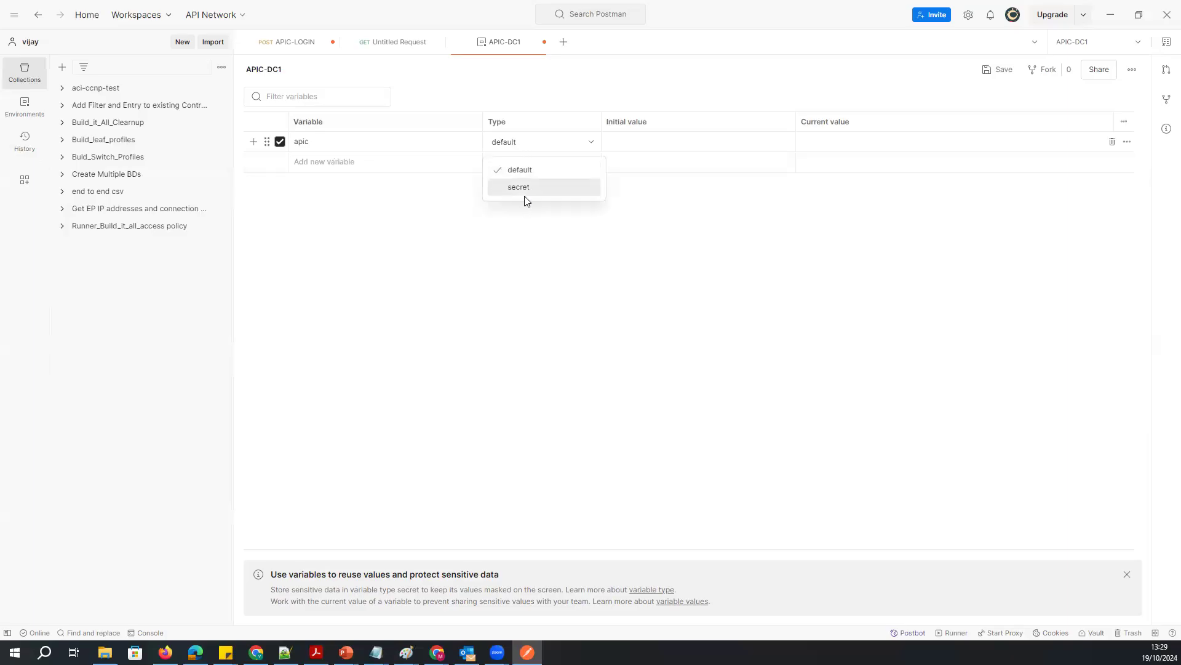
left_click(357, 183)
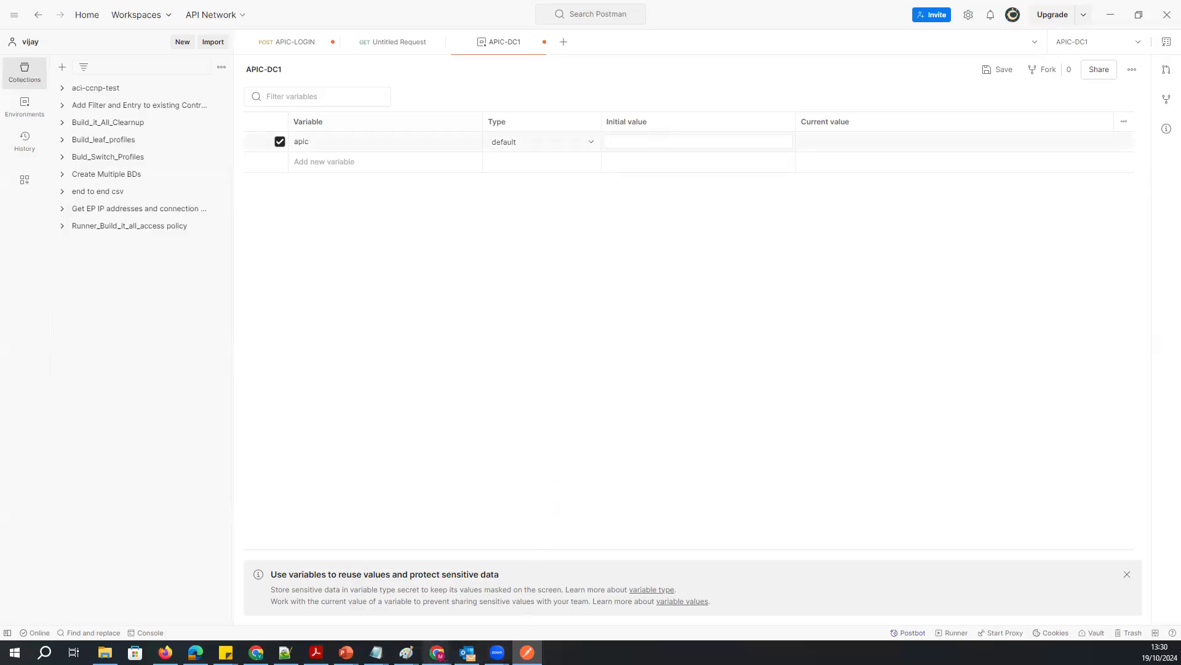
- Consult the View Environment page in Chrome, return to Postman and set the apic variable's initial value to 10.10.20.14
left_click(256, 652)
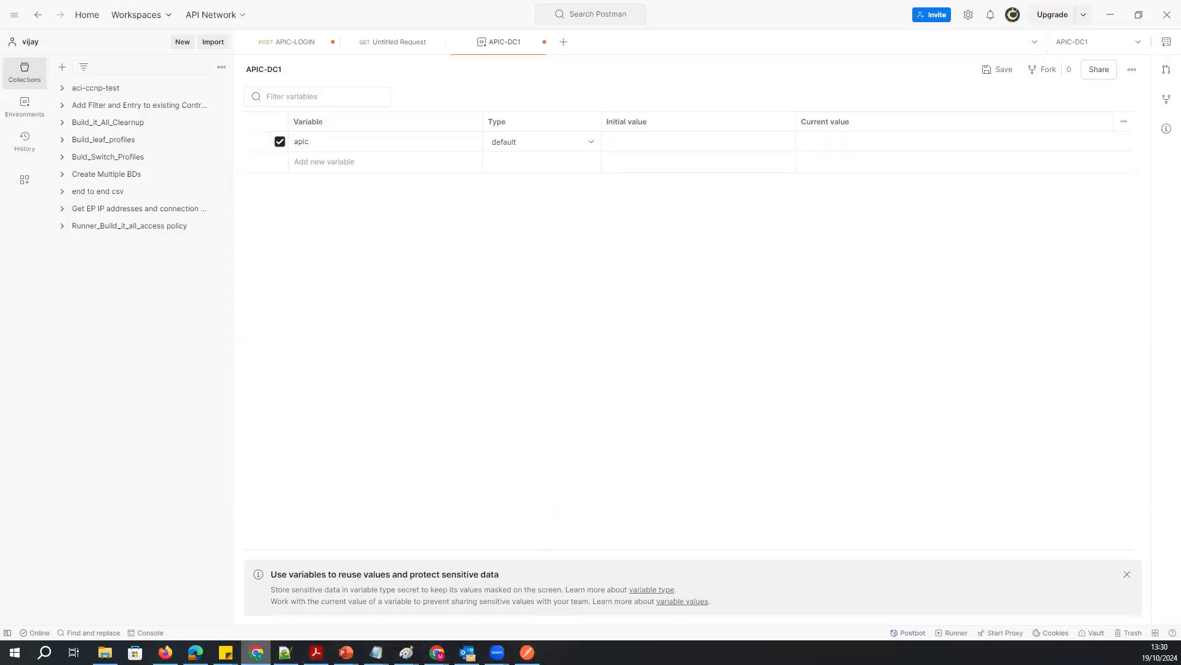
left_click(439, 651)
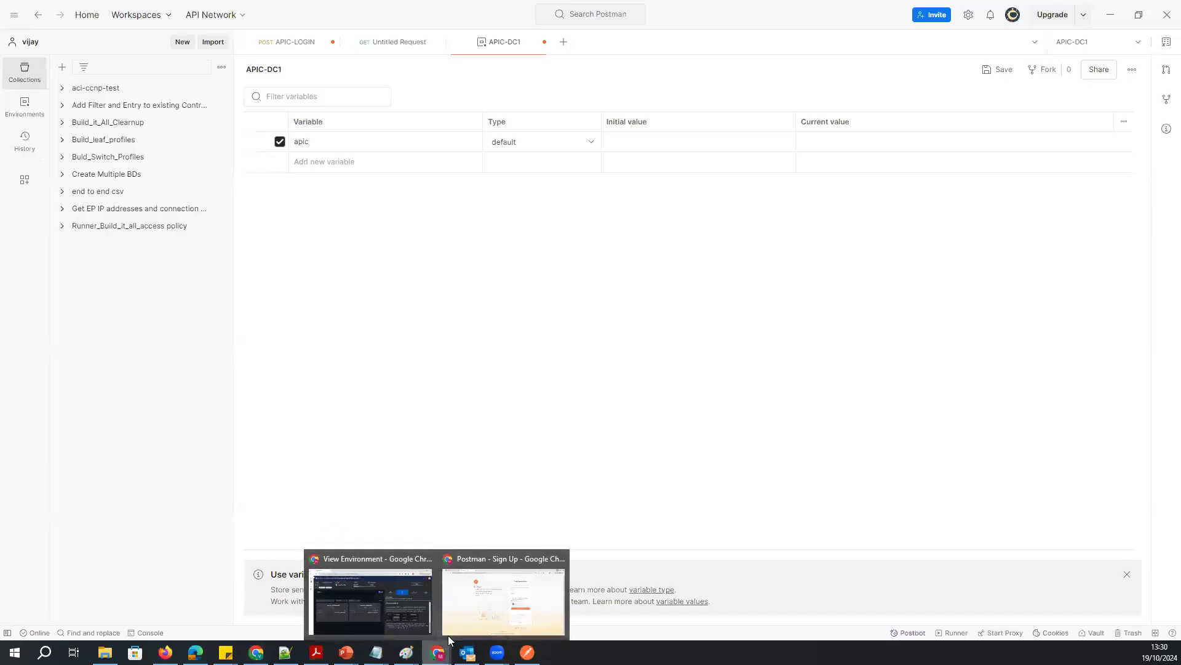
left_click(397, 605)
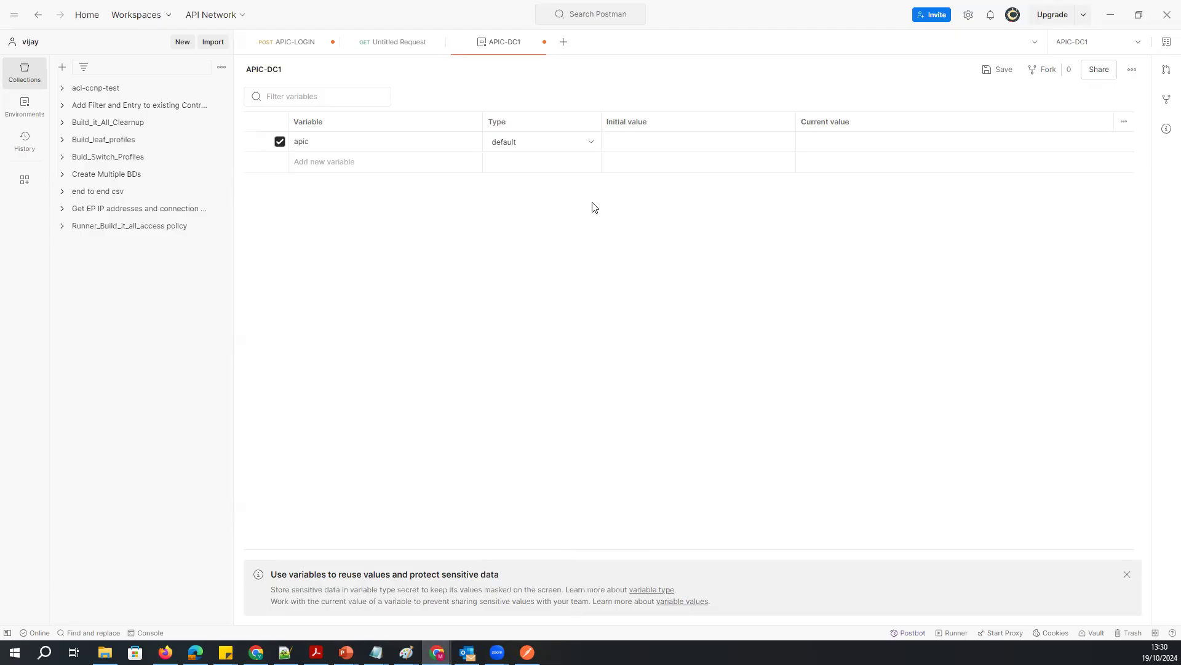
left_click(641, 140)
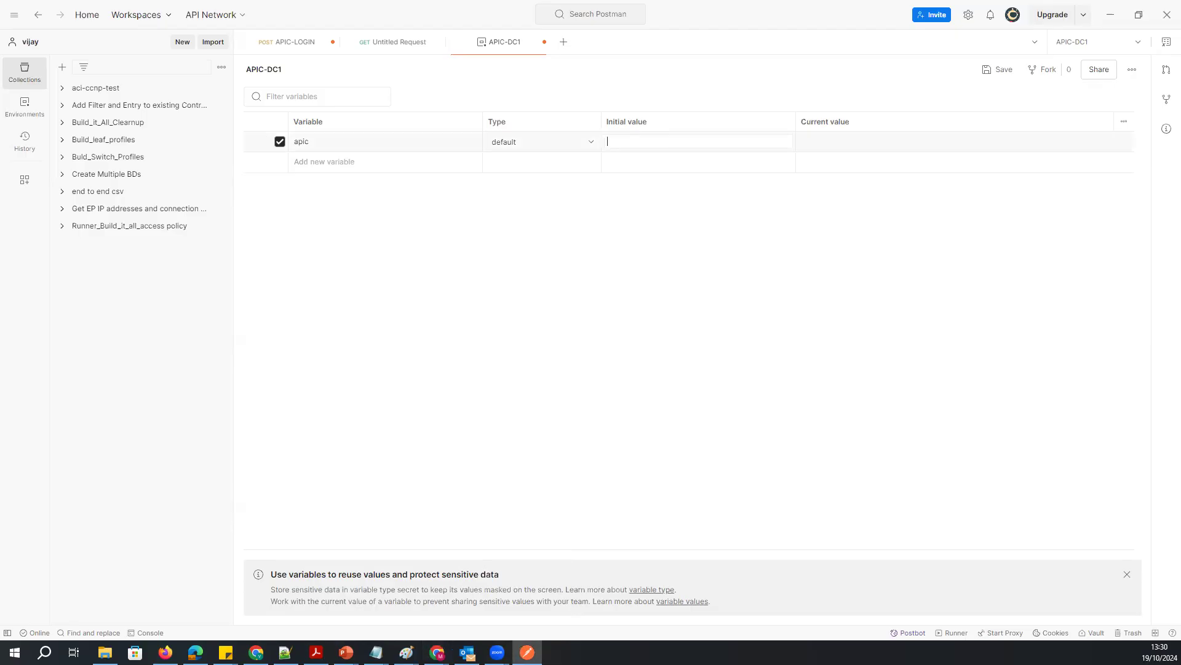
key("alt+Tab")
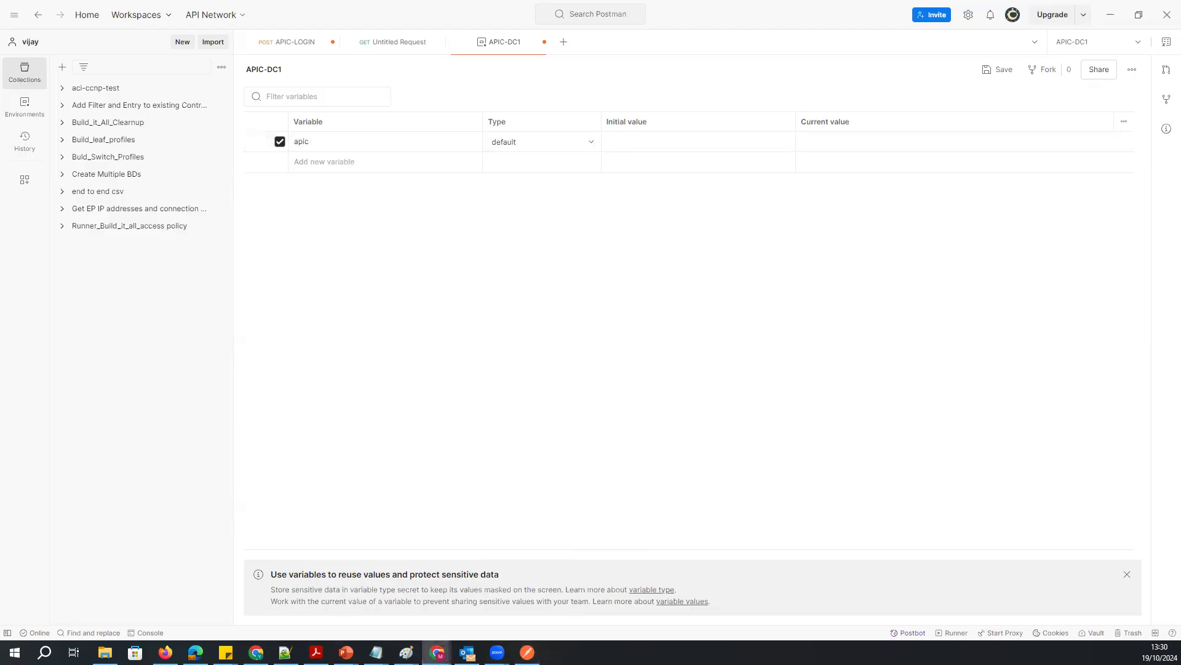
left_click(665, 140)
type("10.10.20.14")
left_click(338, 257)
- Add a username variable with the initial value admin, plus a third variable named password
left_click(329, 162)
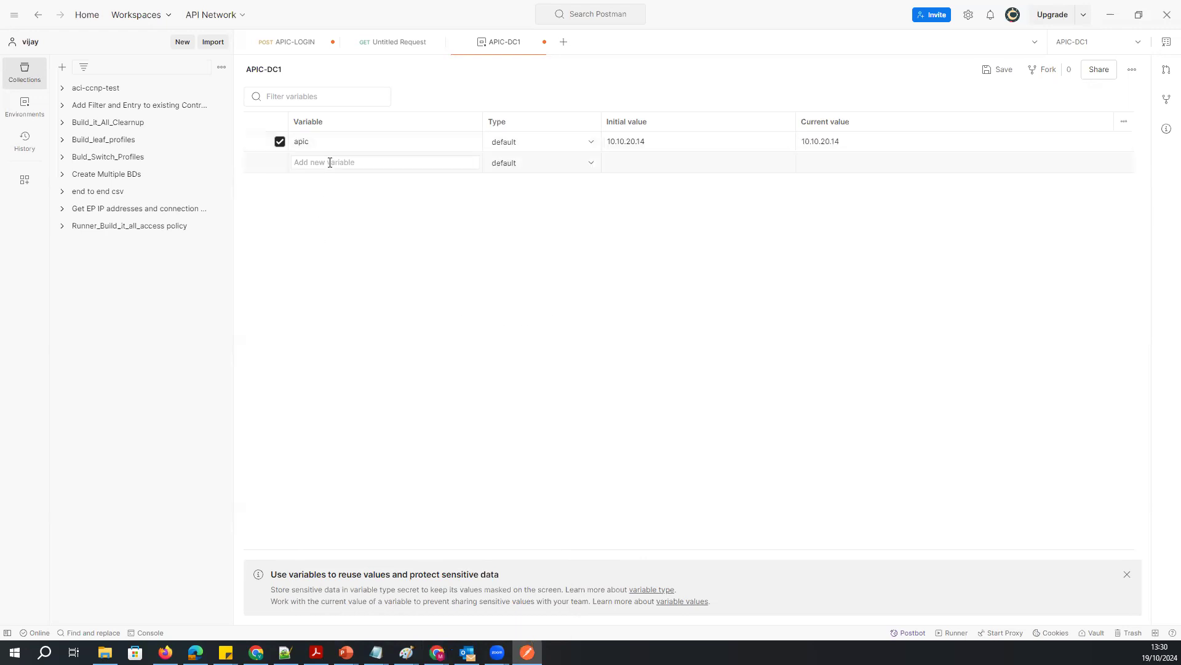
type("username")
left_click(324, 183)
type("pas")
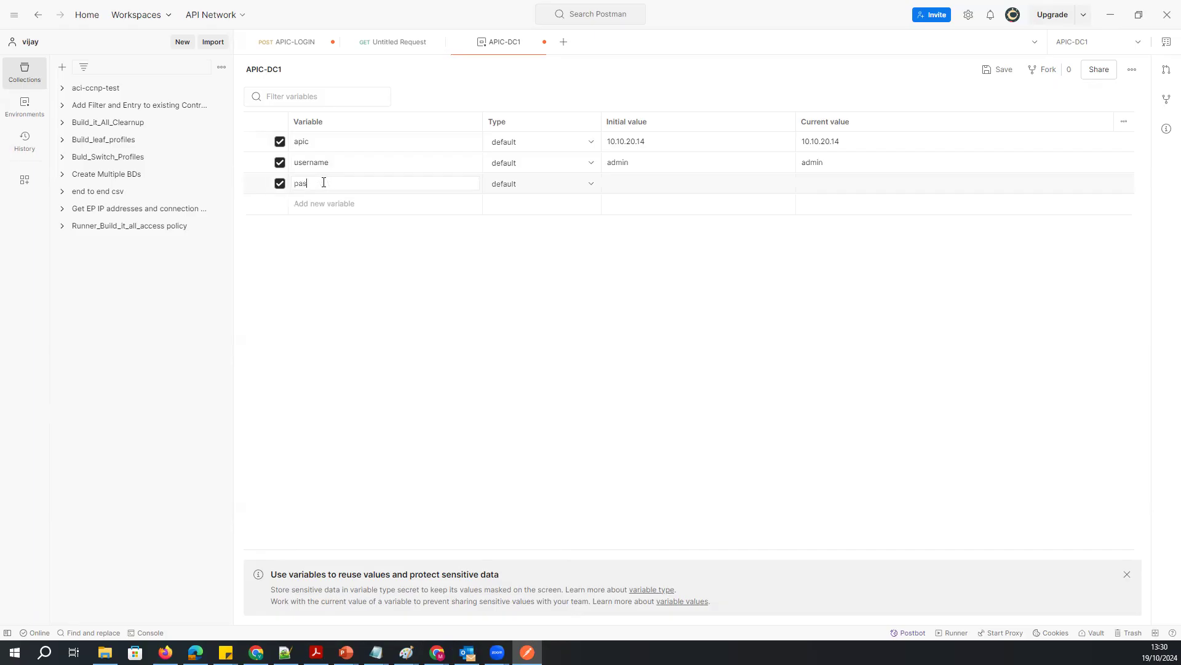
- Copy the APIC password from the lab page in Chrome and paste it as the password variable's initial value in Postman
left_click(703, 186)
left_click(441, 649)
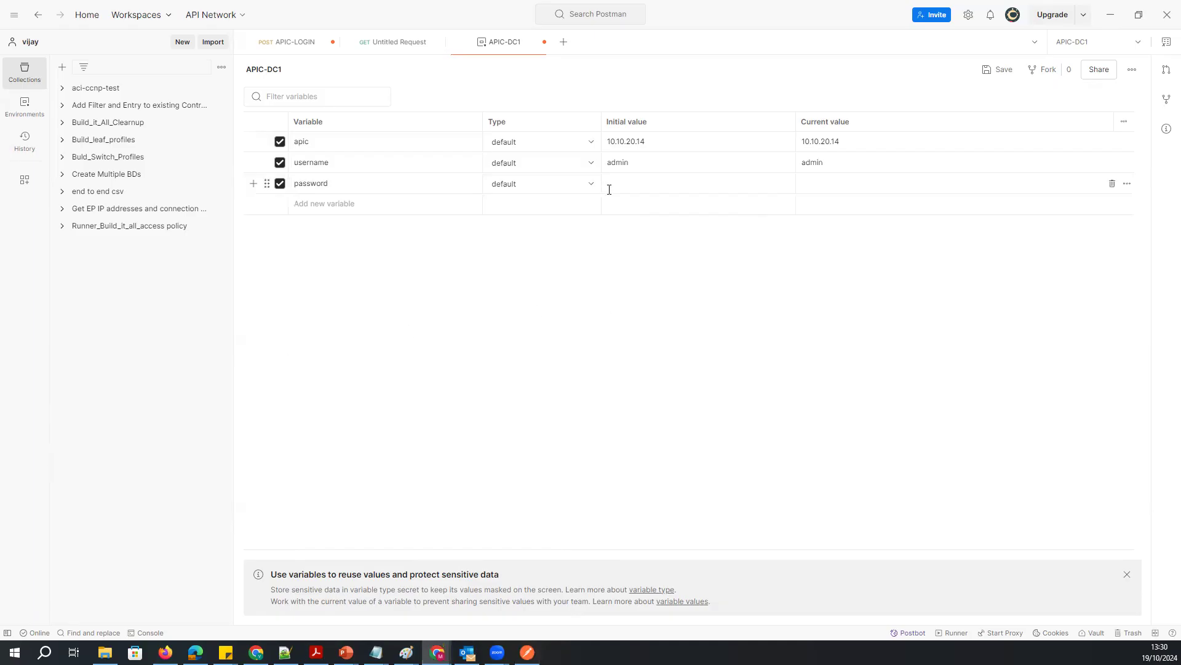
left_click(944, 192)
key("ctrl+v")
left_click(626, 332)
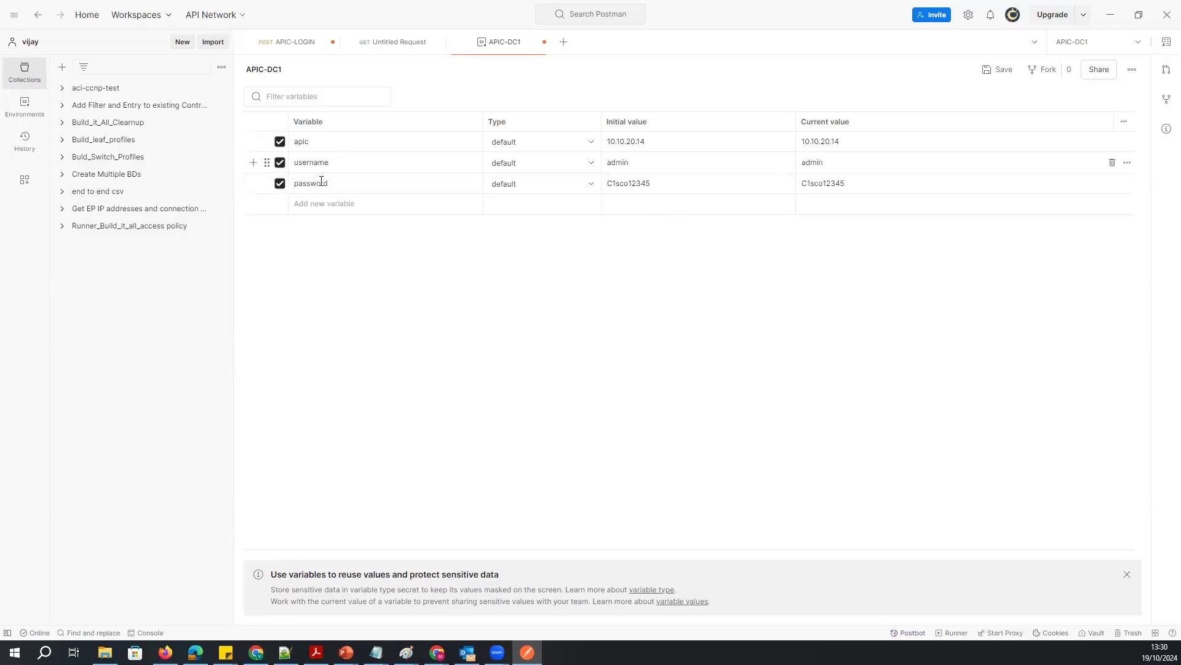
- Glance at the lab page in Chrome, return to Postman, expand the aci-ccnp-test collection and save the APIC-DC1 environment
key("alt+Tab")
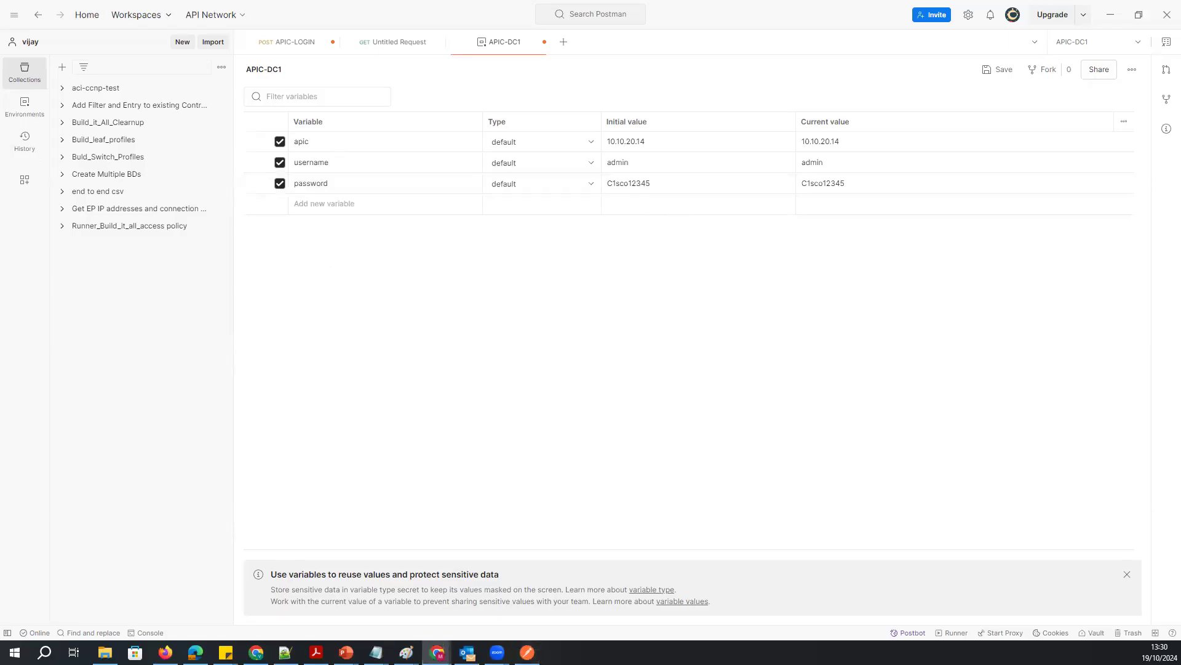
key("alt+Tab")
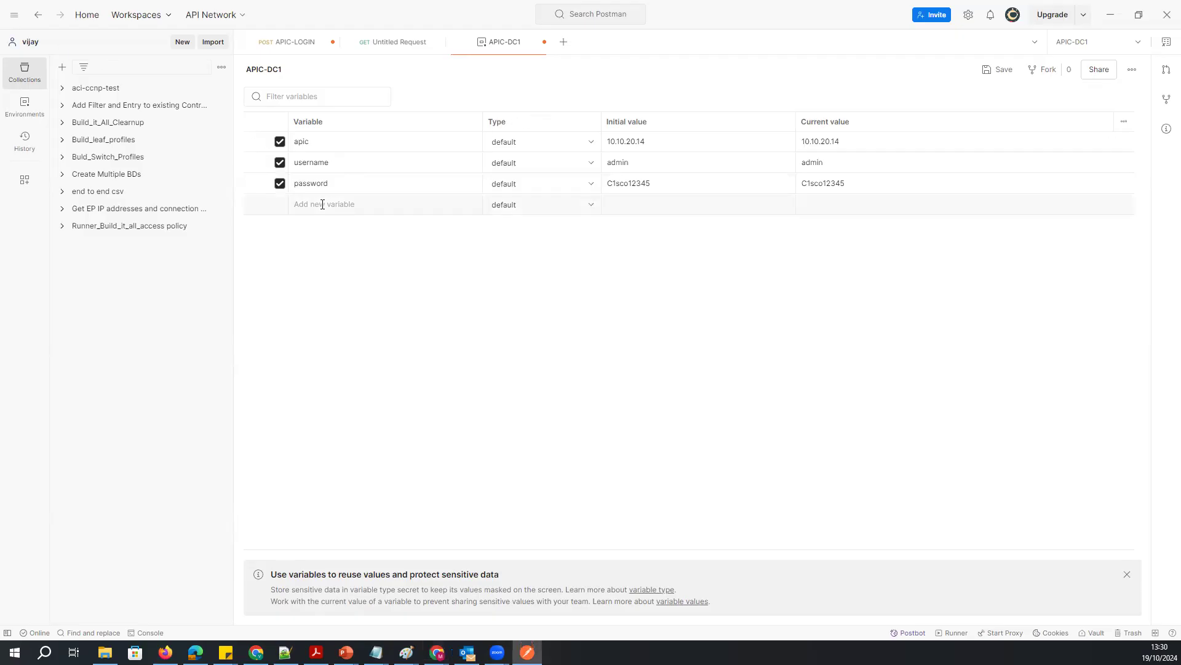
left_click(62, 88)
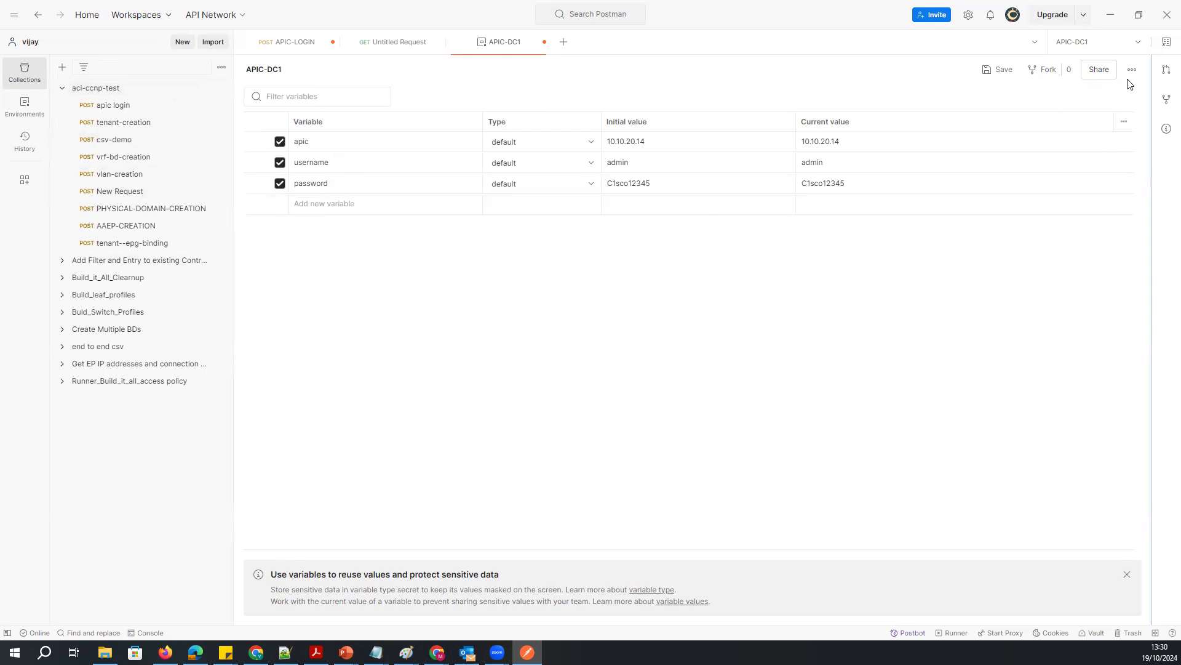
left_click(998, 70)
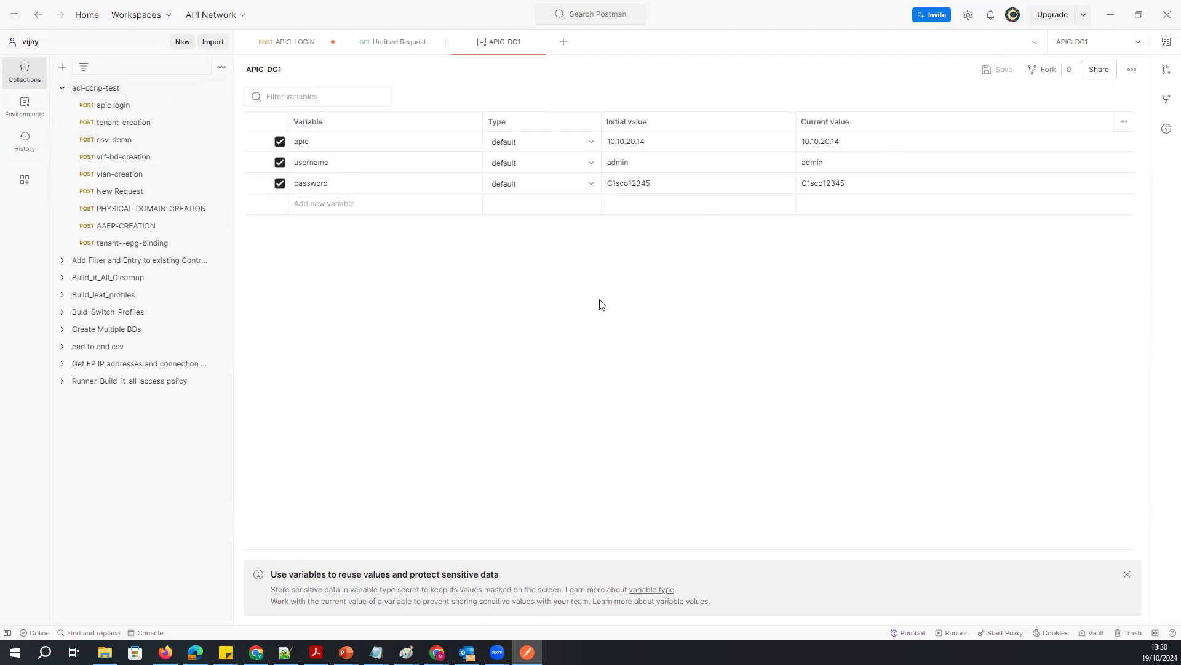
- Open the end to end csv collection's overview, collapse the expanded collections and open a new blank HTTP request
left_click(177, 349)
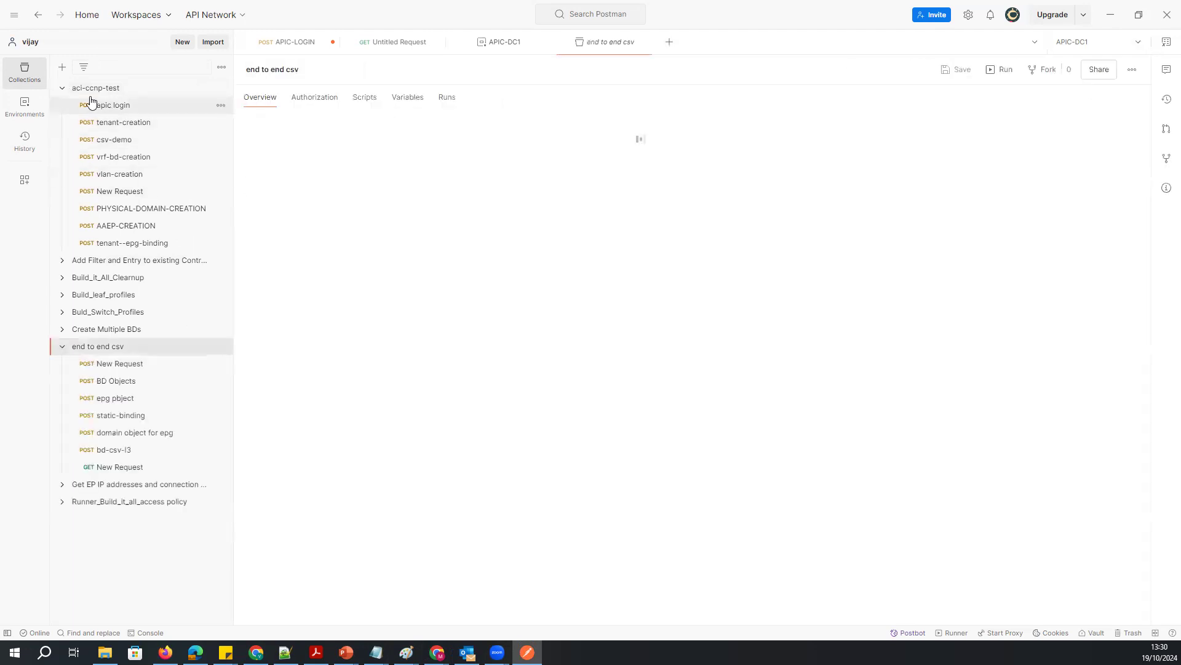
left_click(62, 88)
left_click(61, 191)
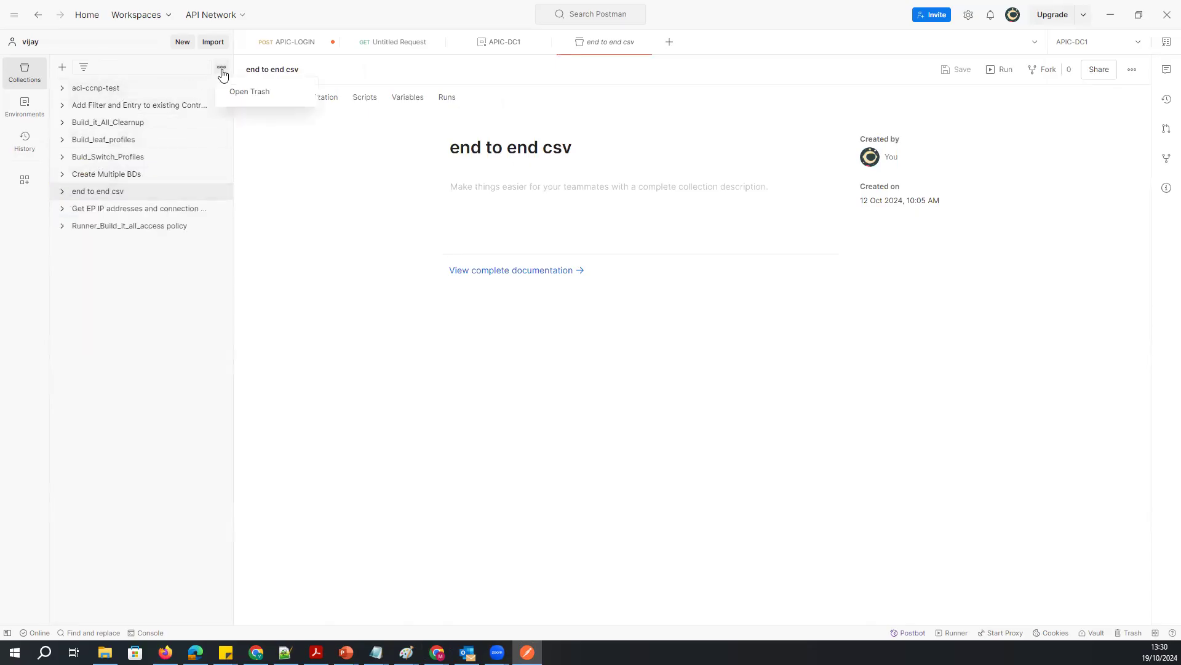
left_click(182, 42)
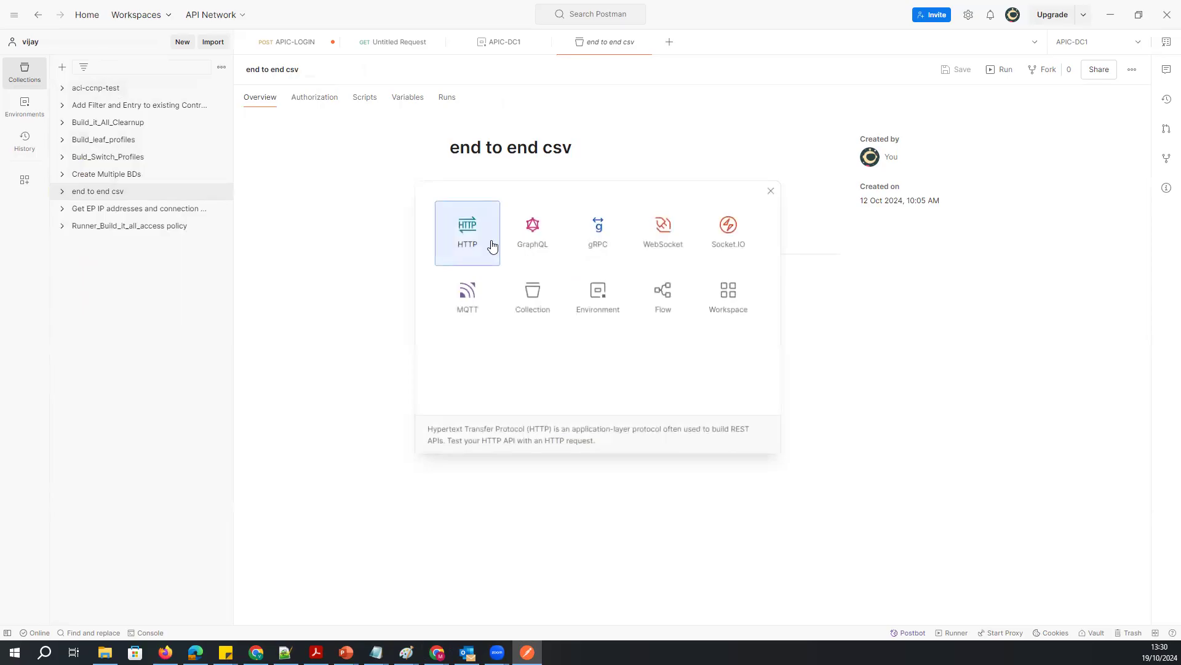
left_click(467, 234)
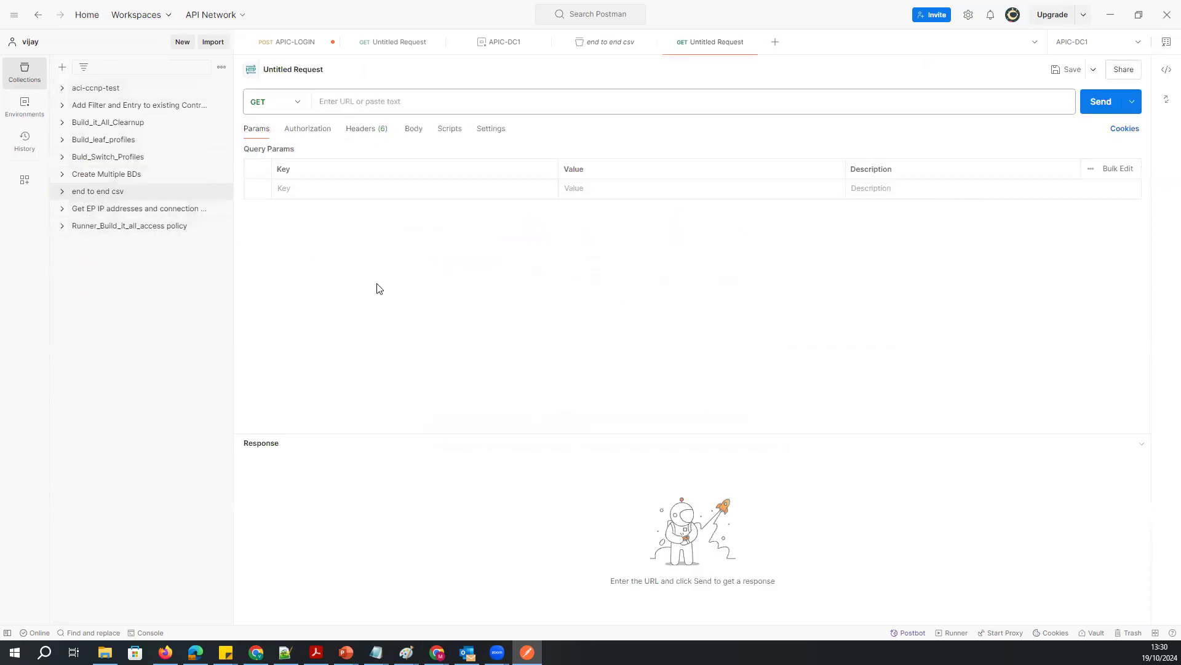
- Create a blank collection named "test-apic connection"
left_click(62, 66)
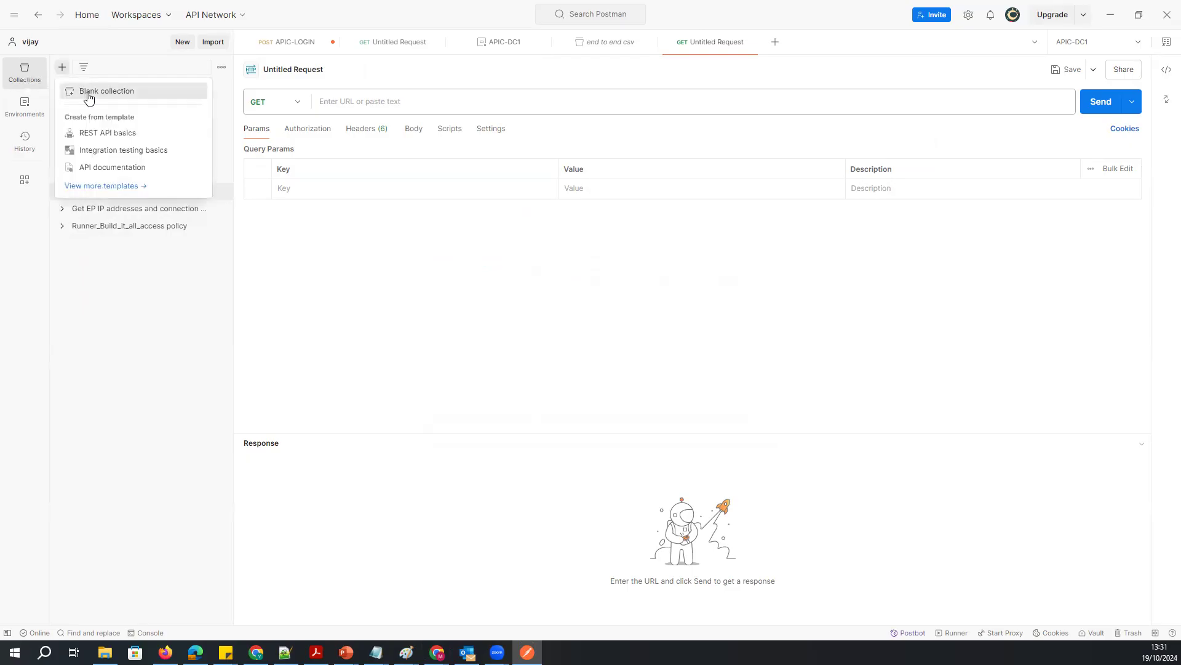
left_click(91, 94)
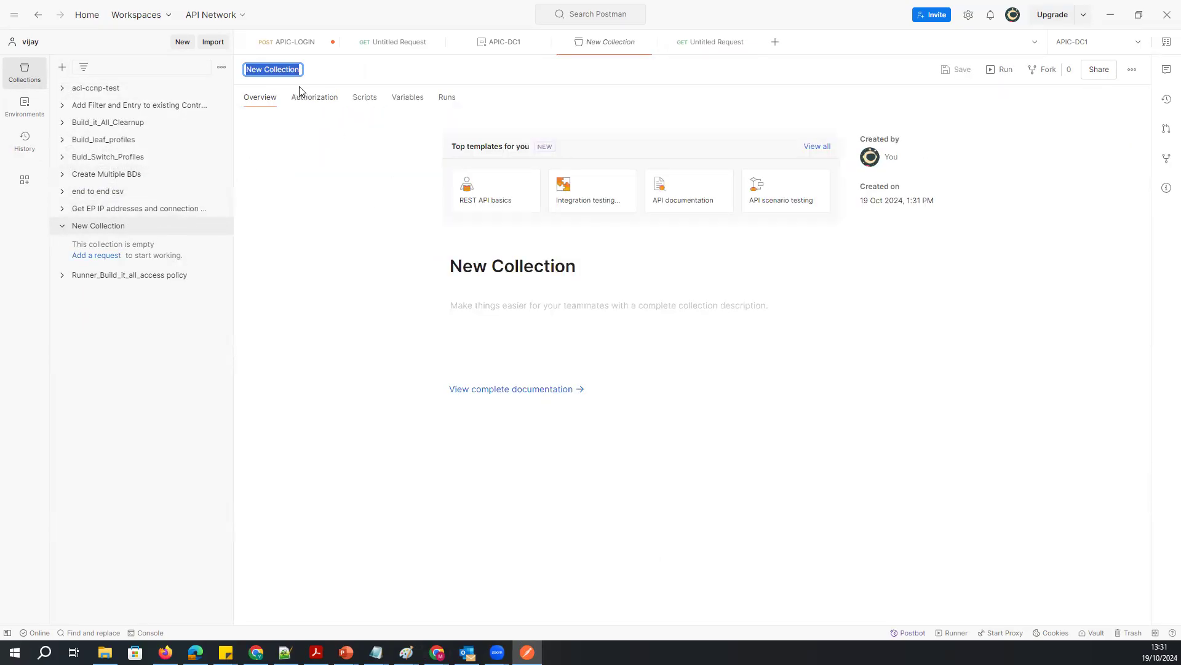
type("test-apic")
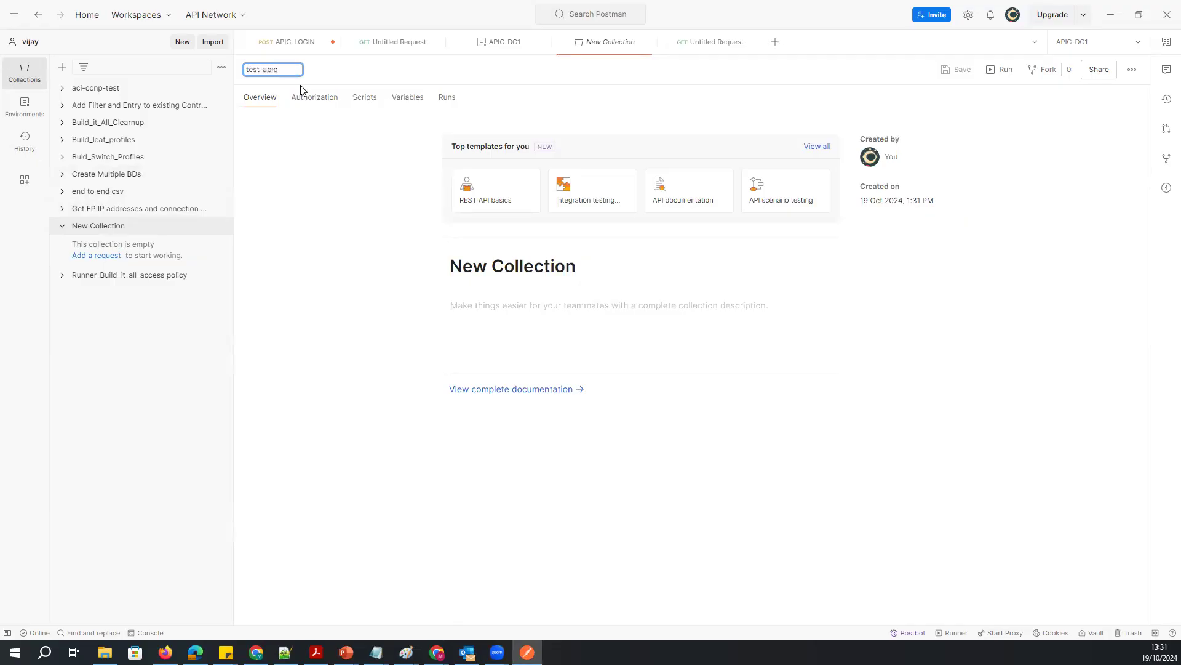
type(" connection")
left_click(290, 290)
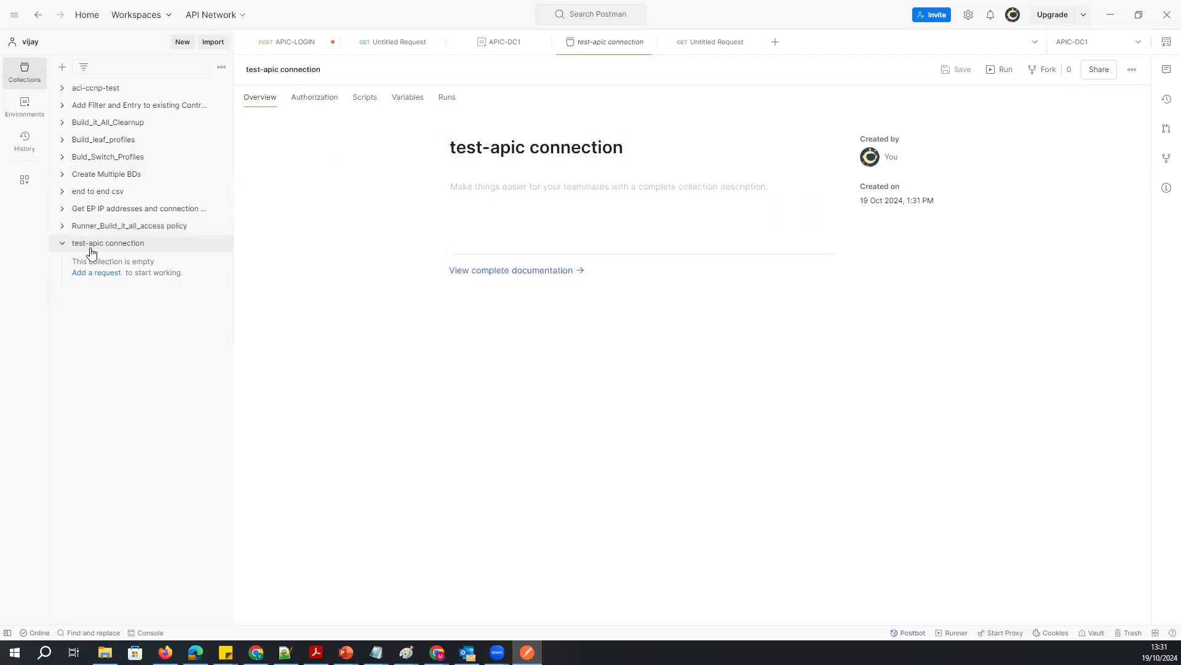
- Add a request named "apic login. json" to the test-apic connection collection and set its method to POST
left_click(221, 244)
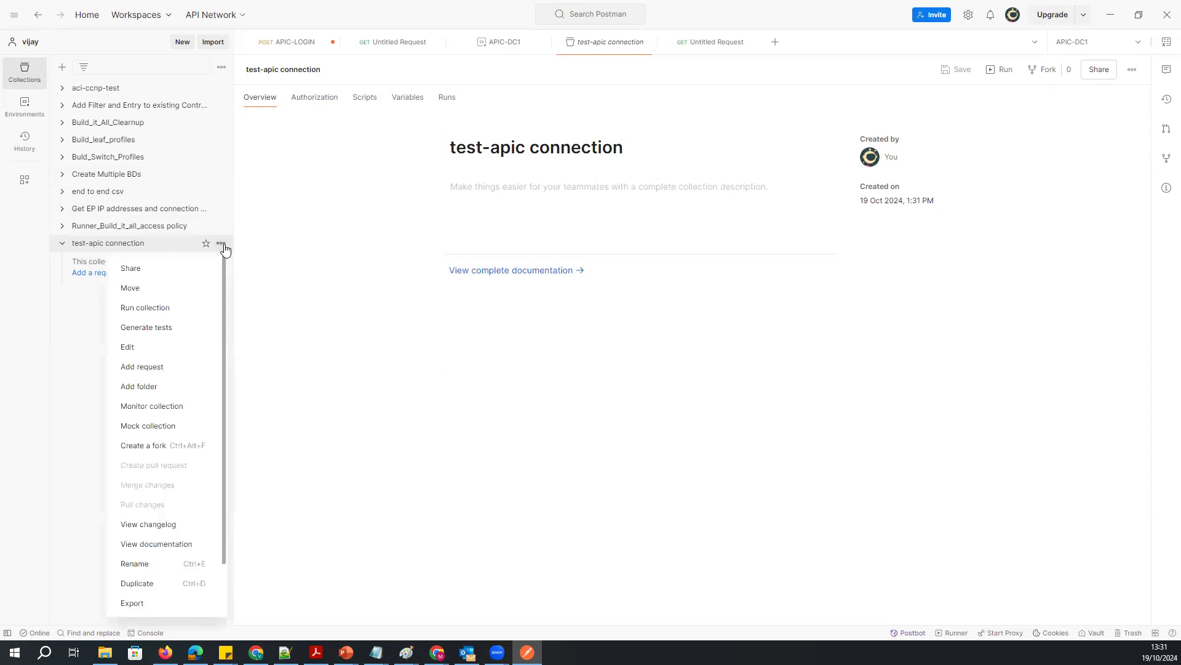
left_click(144, 367)
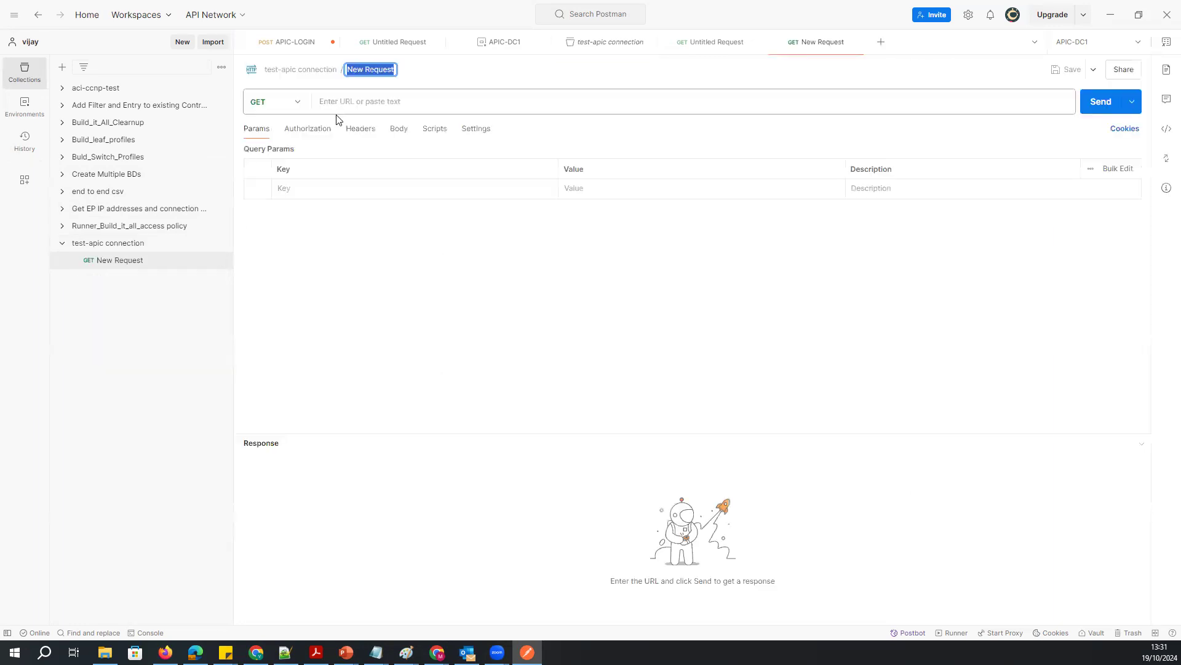
type("apic login")
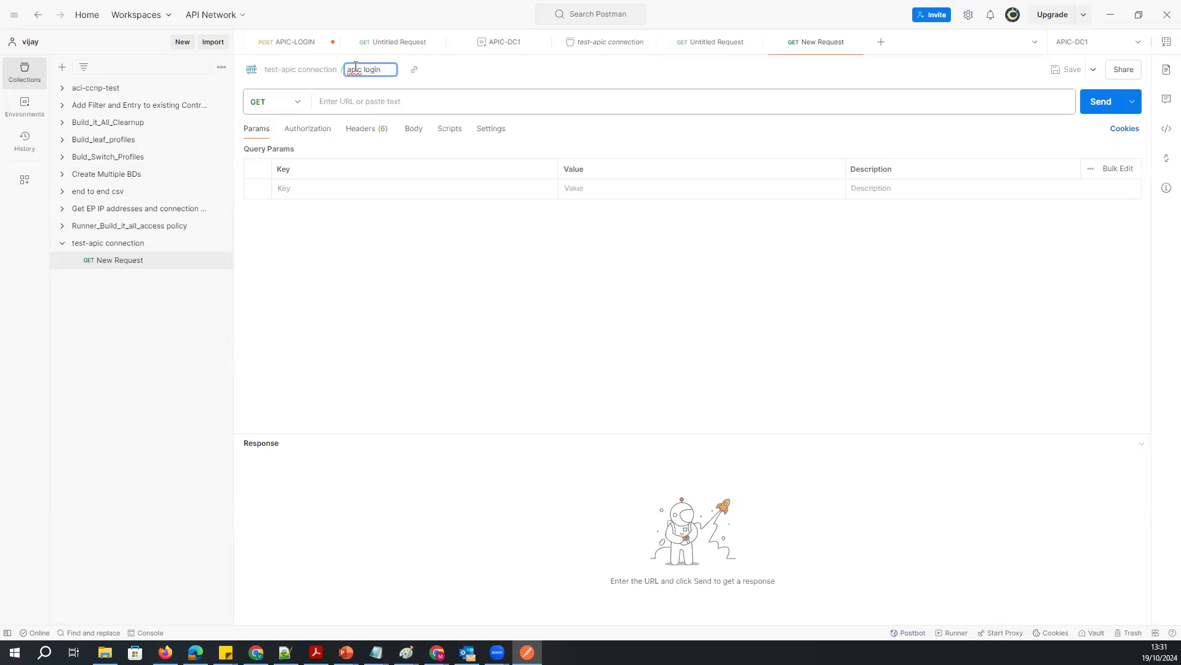
type(". json")
key("Return")
left_click(296, 108)
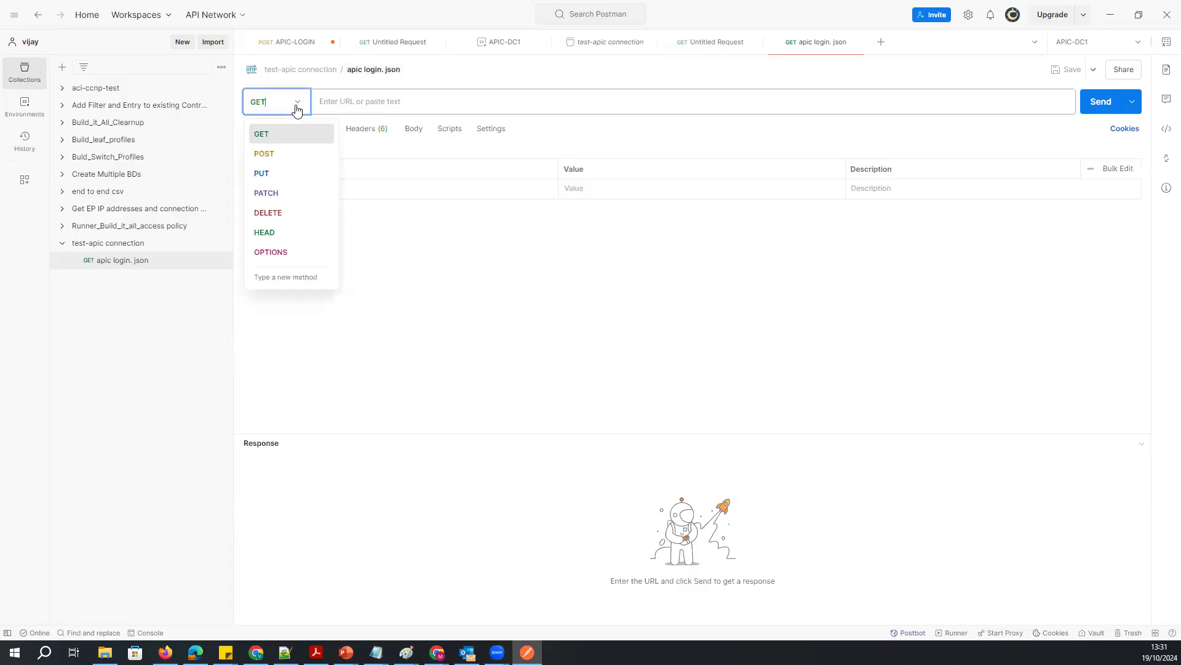
left_click(268, 154)
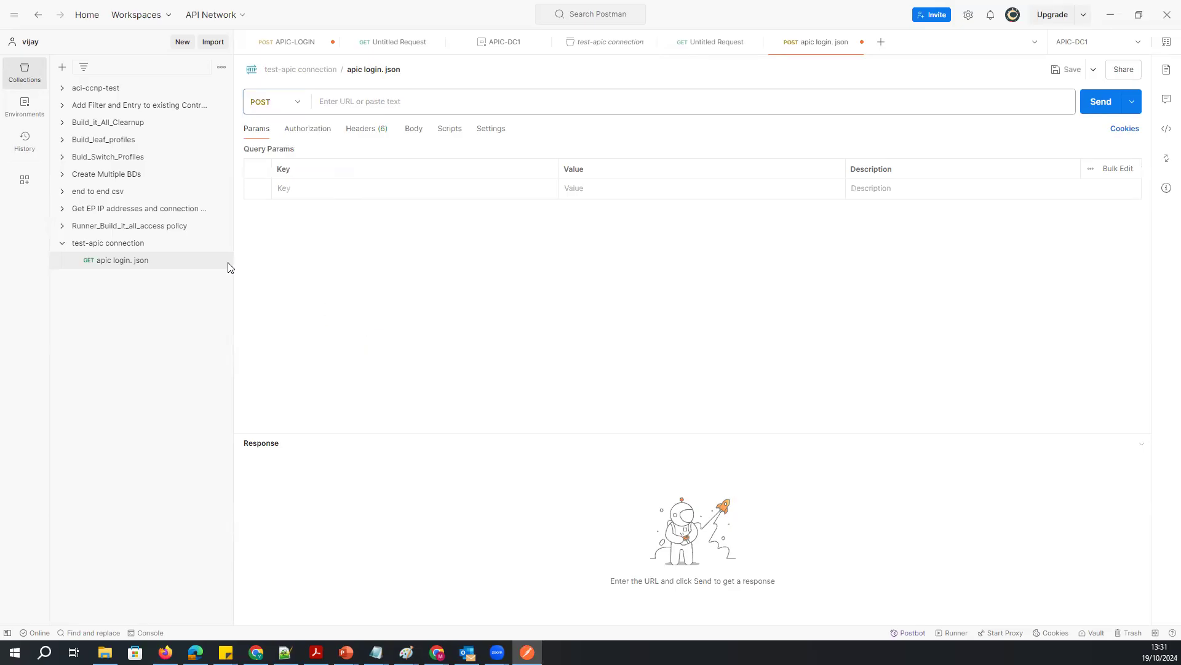
- Copy the login body, including the account password, from aci-ccnp-test's apic login request into apic login. json as a raw JSON body
left_click(61, 88)
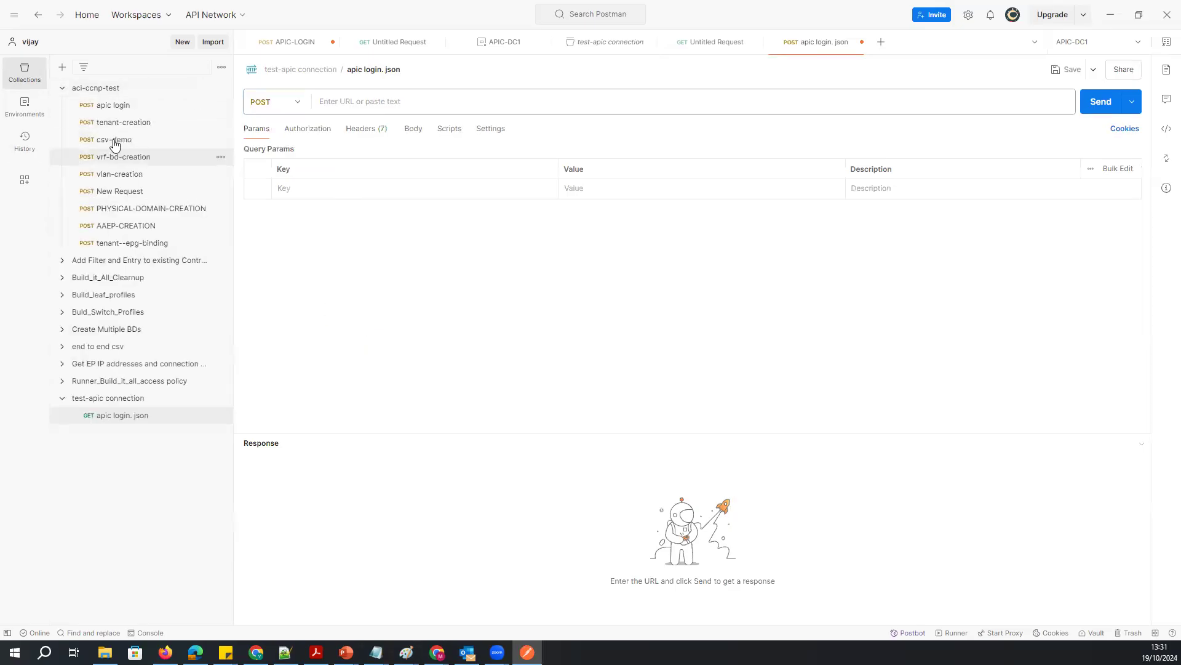
left_click(113, 105)
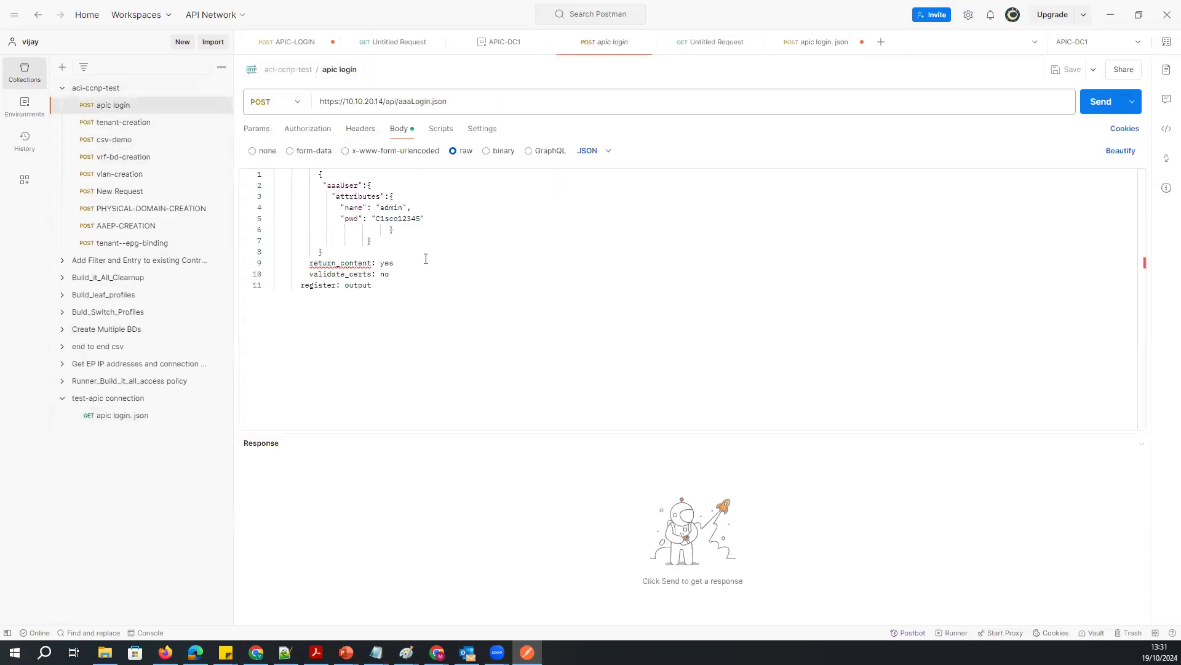
left_click_drag(407, 297, 272, 150)
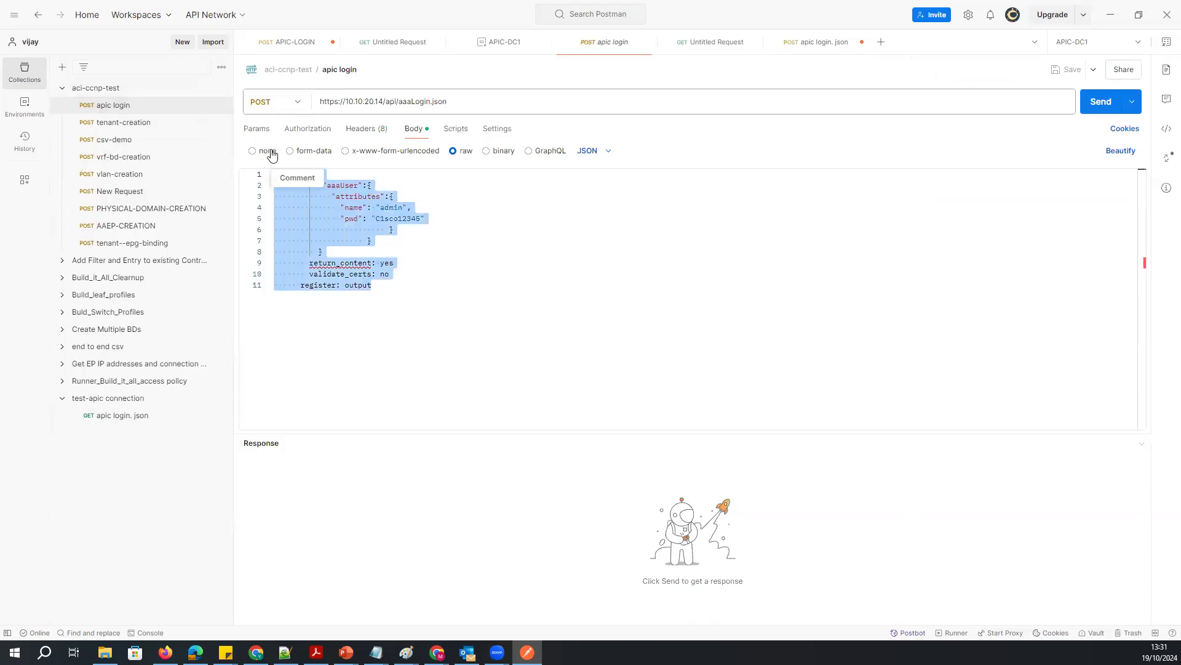
left_click(139, 420)
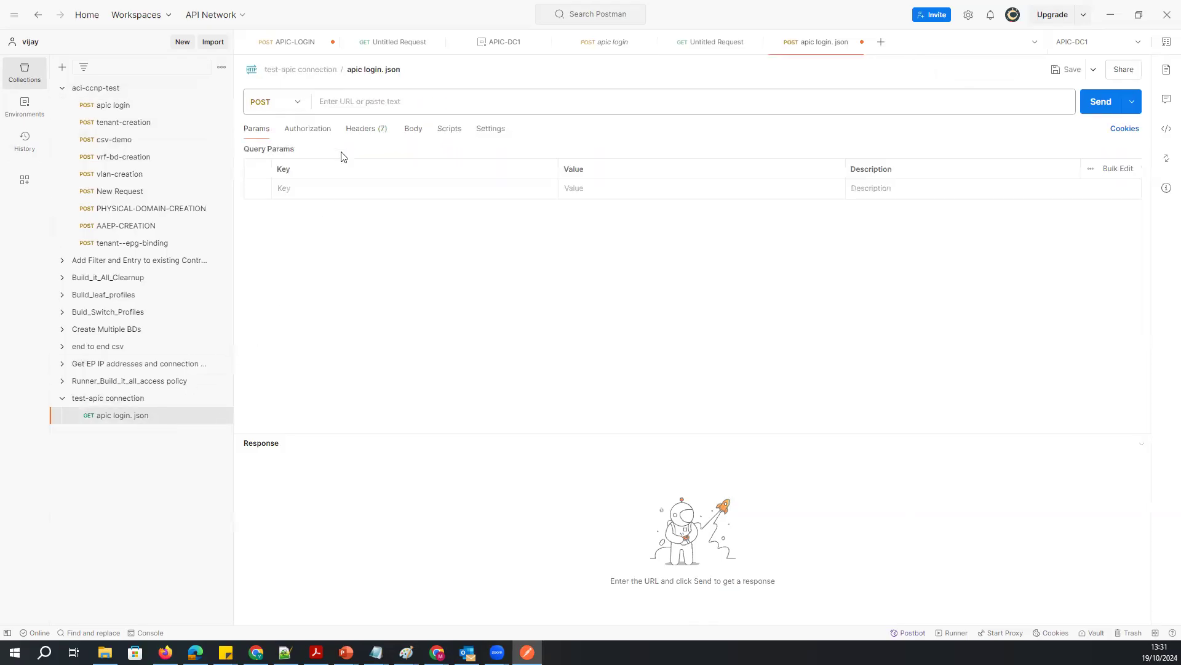
left_click(412, 135)
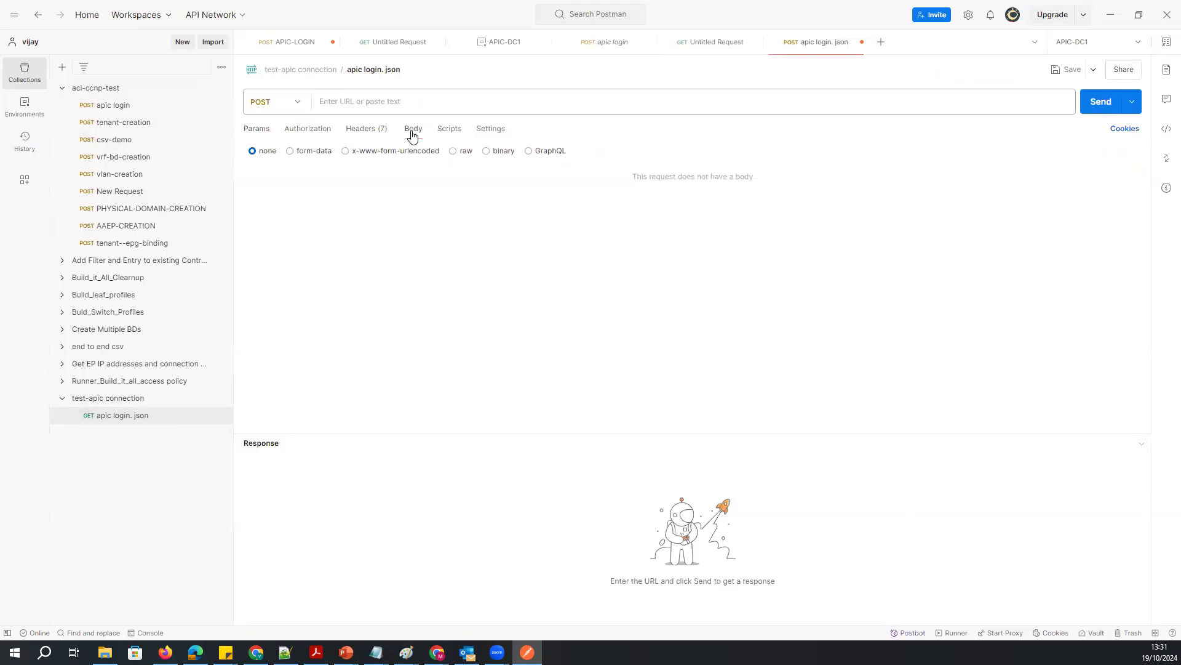
left_click(454, 152)
key("ctrl+v")
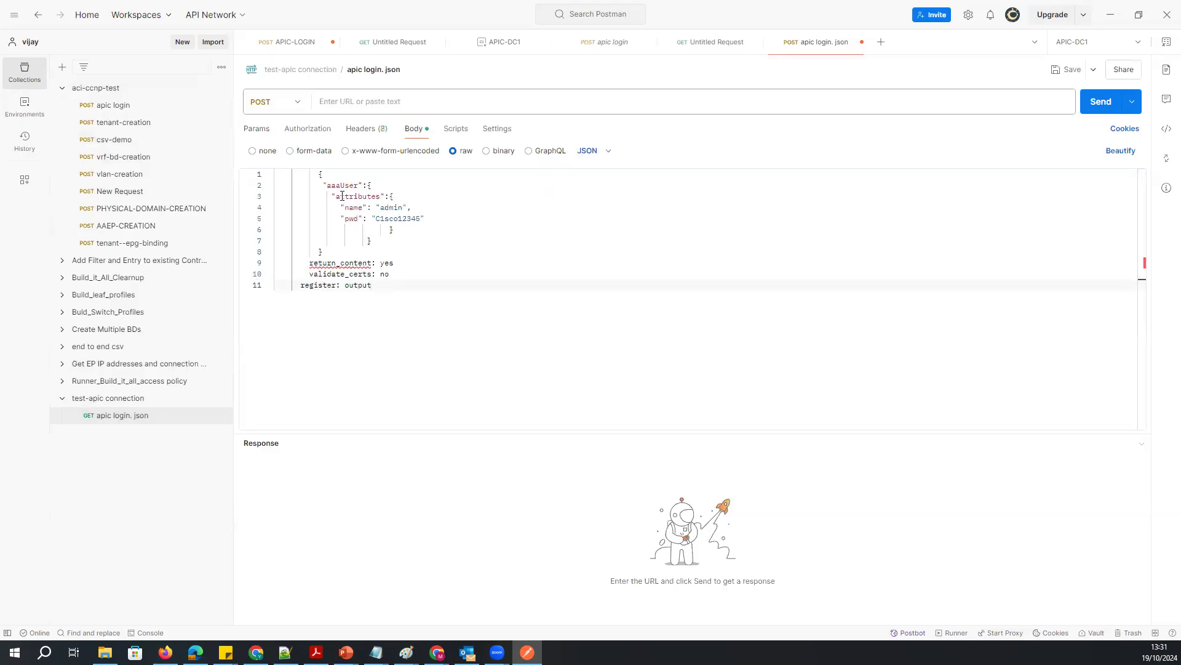
- Examine the aaaUser block, the username value and the available raw body formats in the apic login. json request
left_click_drag(320, 175, 425, 230)
left_click(443, 254)
left_click_drag(330, 252, 275, 174)
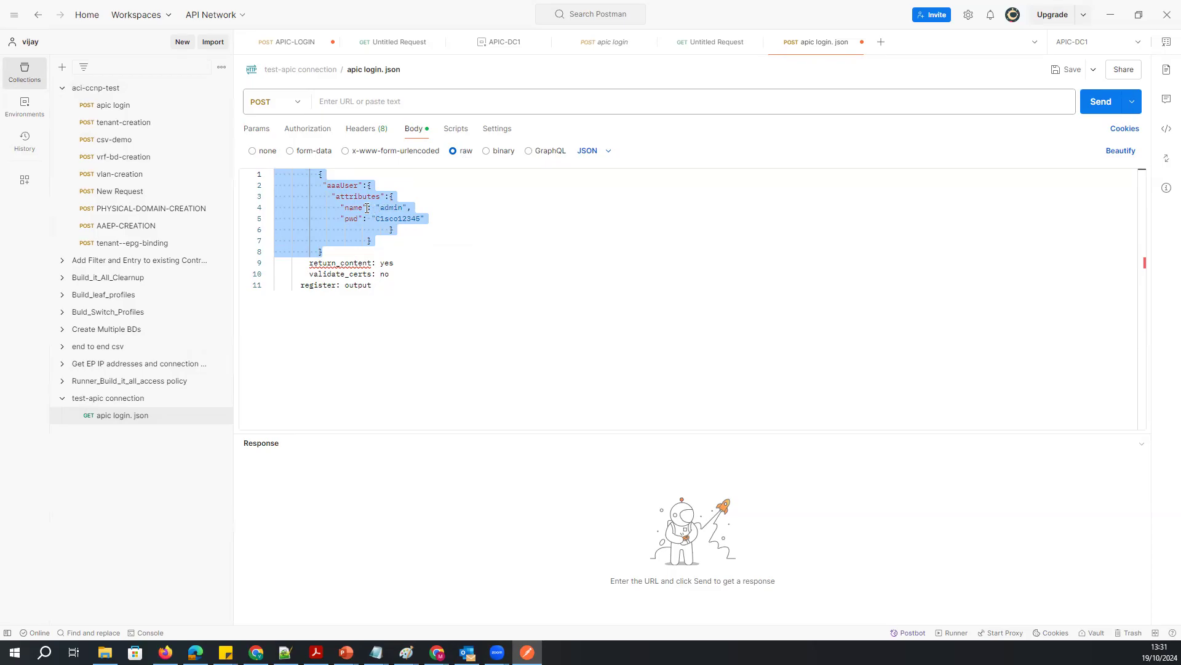
left_click(442, 328)
double_click(383, 209)
left_click(403, 306)
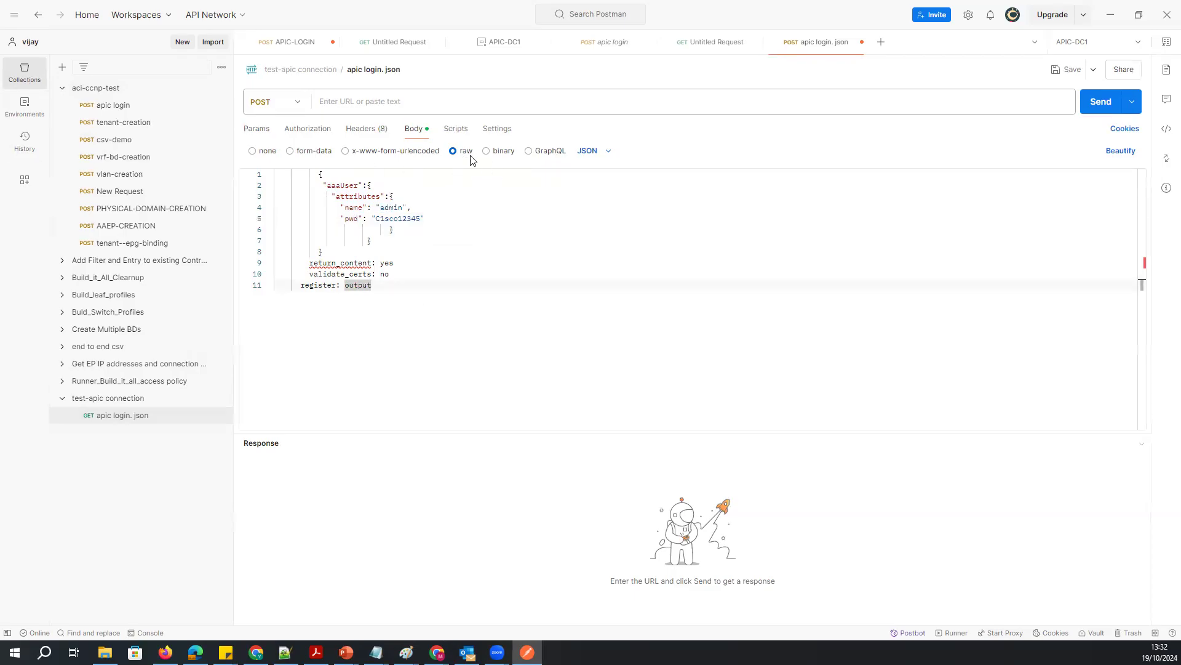
left_click(588, 151)
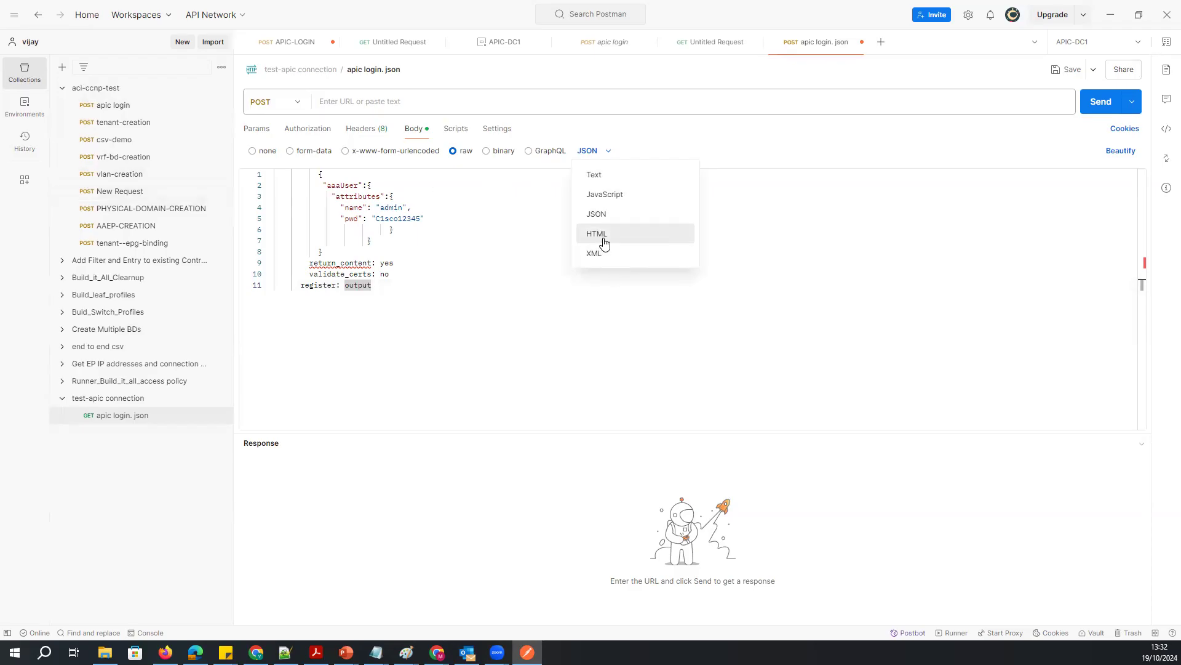
left_click(395, 280)
- Remove the return_content, validate_certs and register lines from the apic login. json body and save the request
left_click_drag(383, 283, 274, 265)
left_click(441, 320)
double_click(386, 263)
left_click(323, 297)
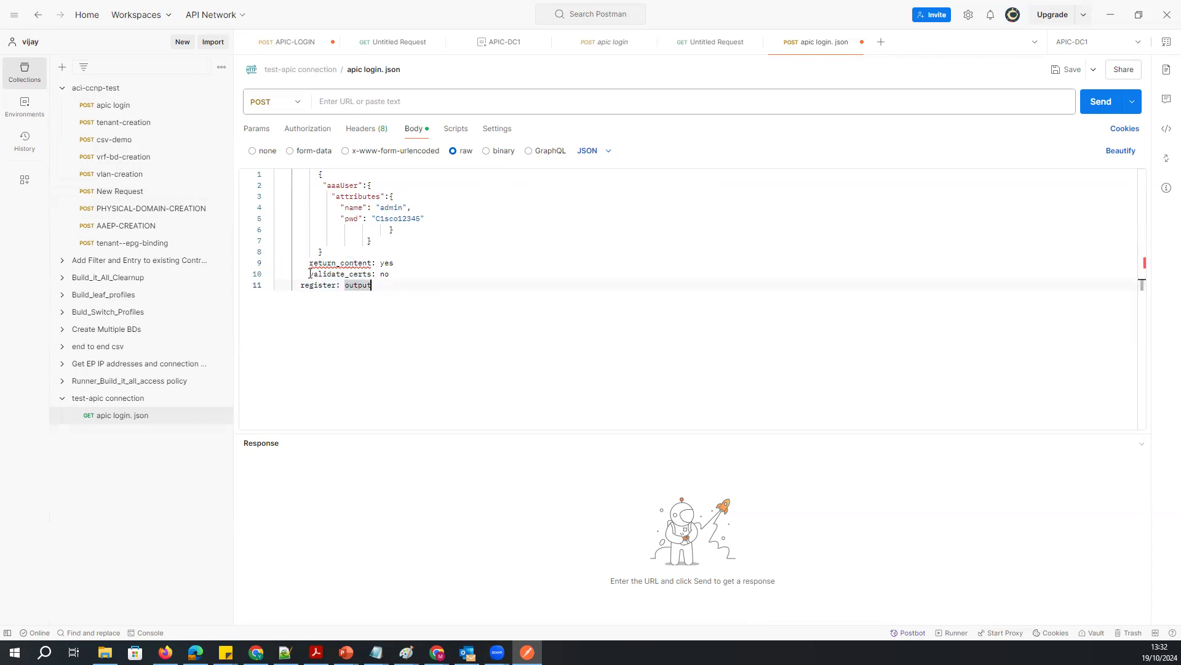
mouse_move(285, 266)
left_mouse_down()
mouse_move(382, 285)
mouse_move(278, 263)
left_mouse_up()
left_click(375, 333)
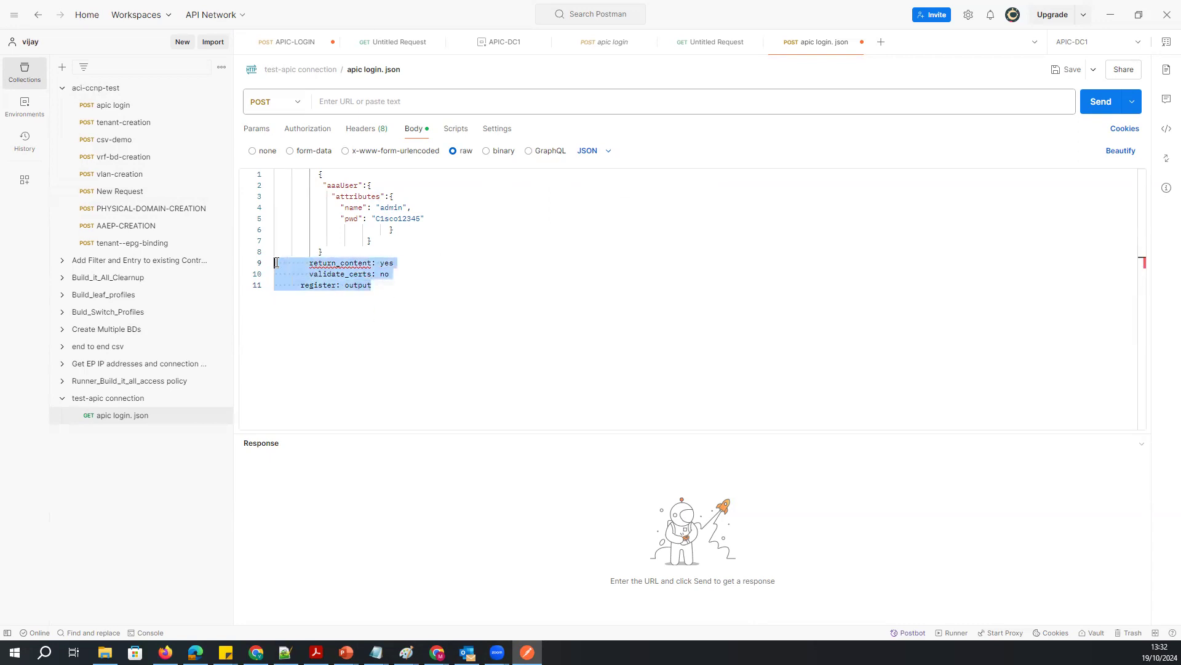
left_click(395, 327)
left_click_drag(372, 285, 258, 257)
key("Delete")
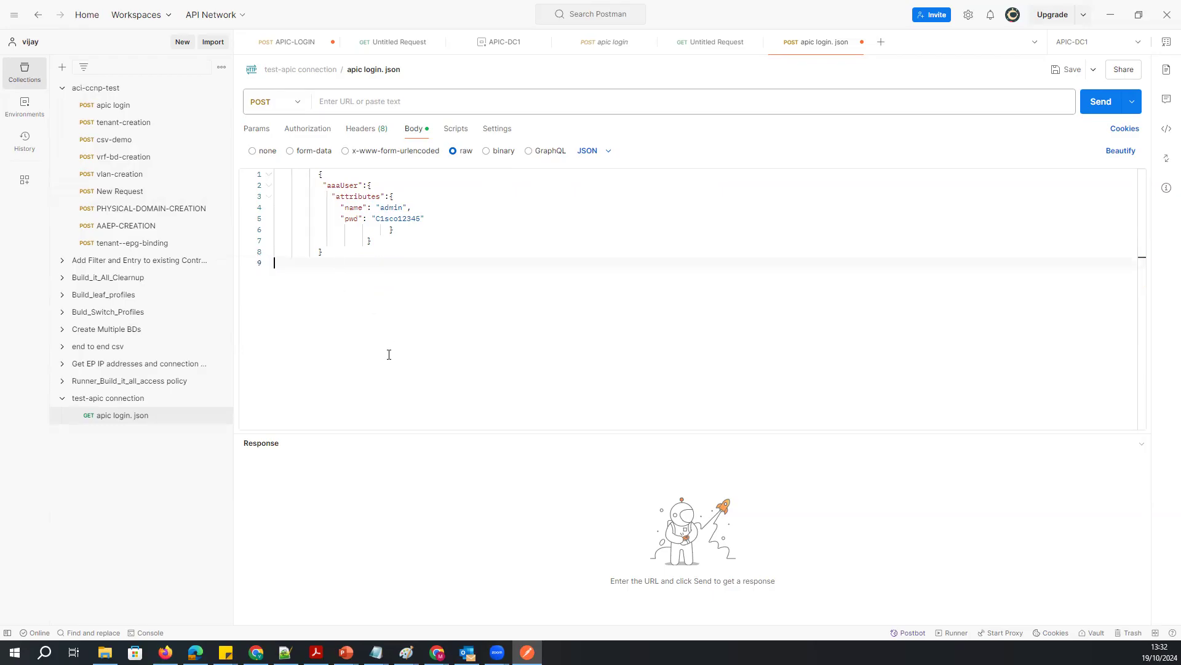
left_click(1067, 69)
left_click(363, 102)
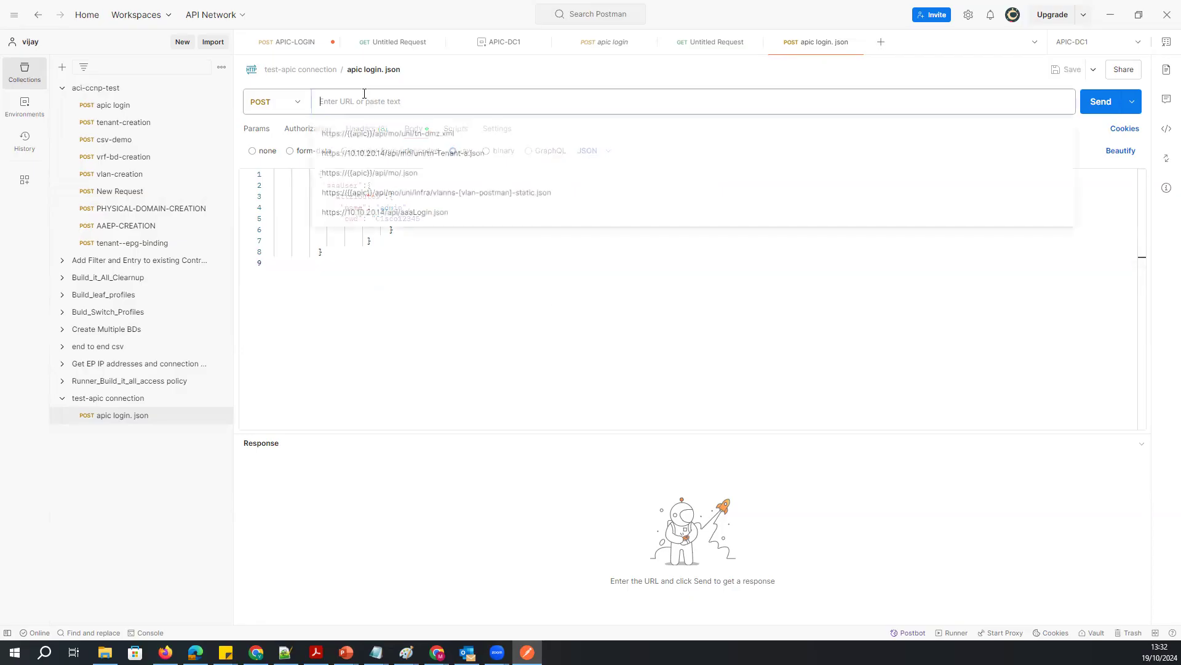
left_click(127, 105)
triple_click(465, 103)
key("ctrl+c")
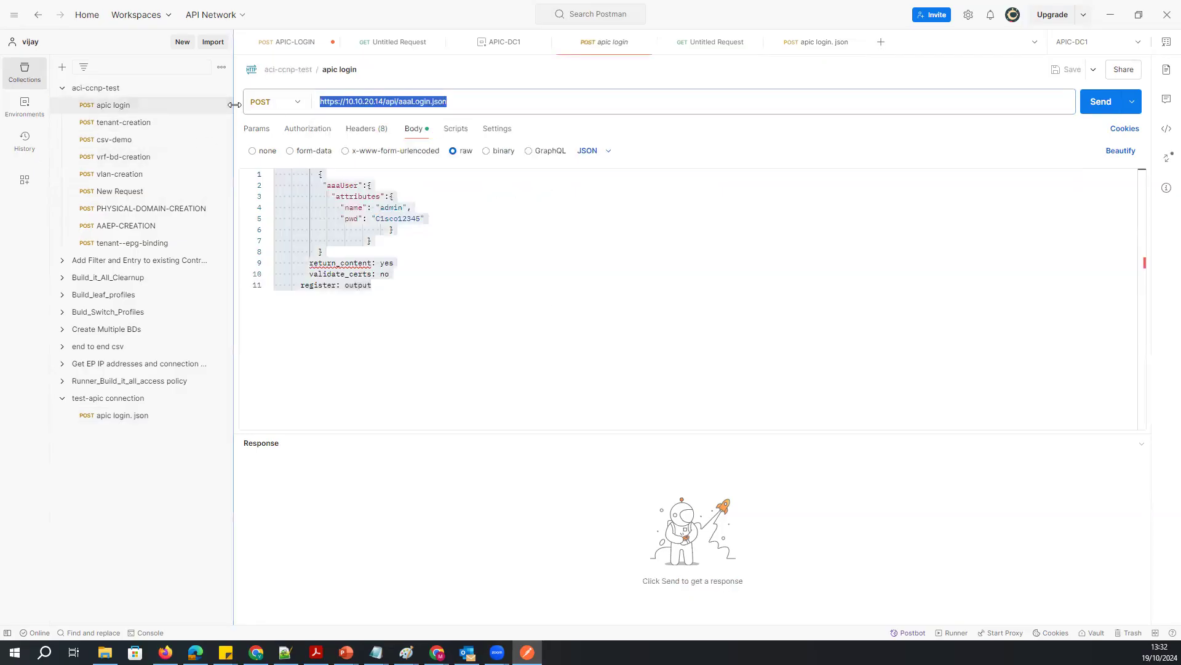
left_click(128, 416)
left_click(414, 103)
key("ctrl+v")
- Review the protocol, APIC IP address and aaaLogin portions of the apic login. json request URL
double_click(342, 104)
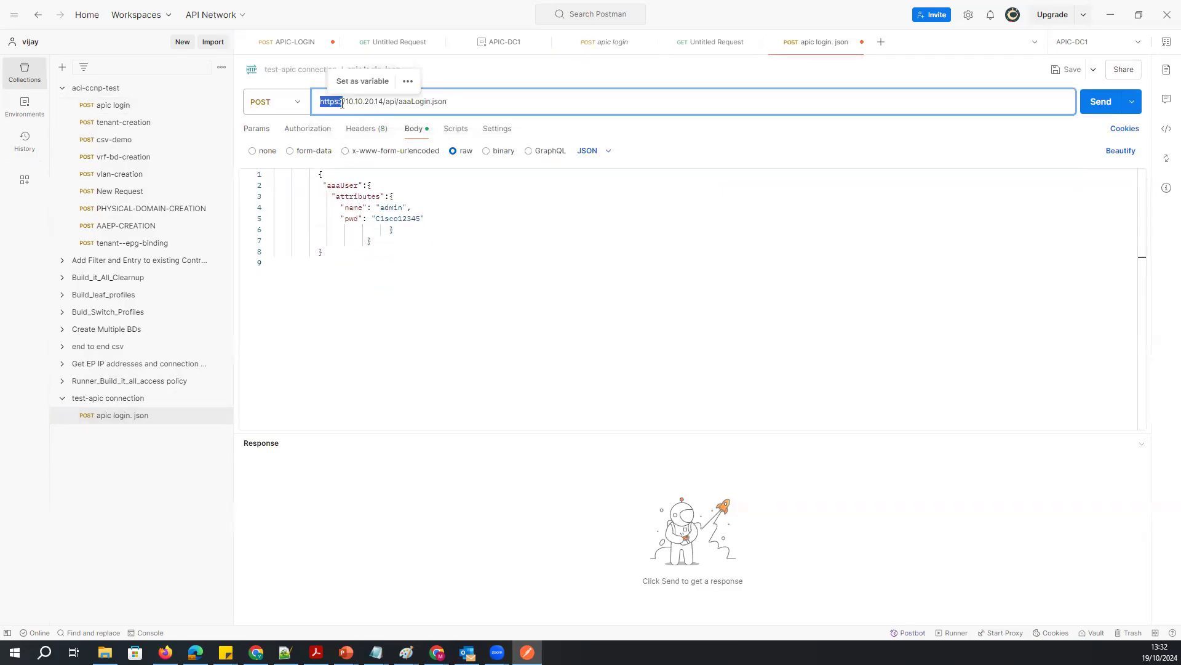
left_click_drag(383, 101, 345, 101)
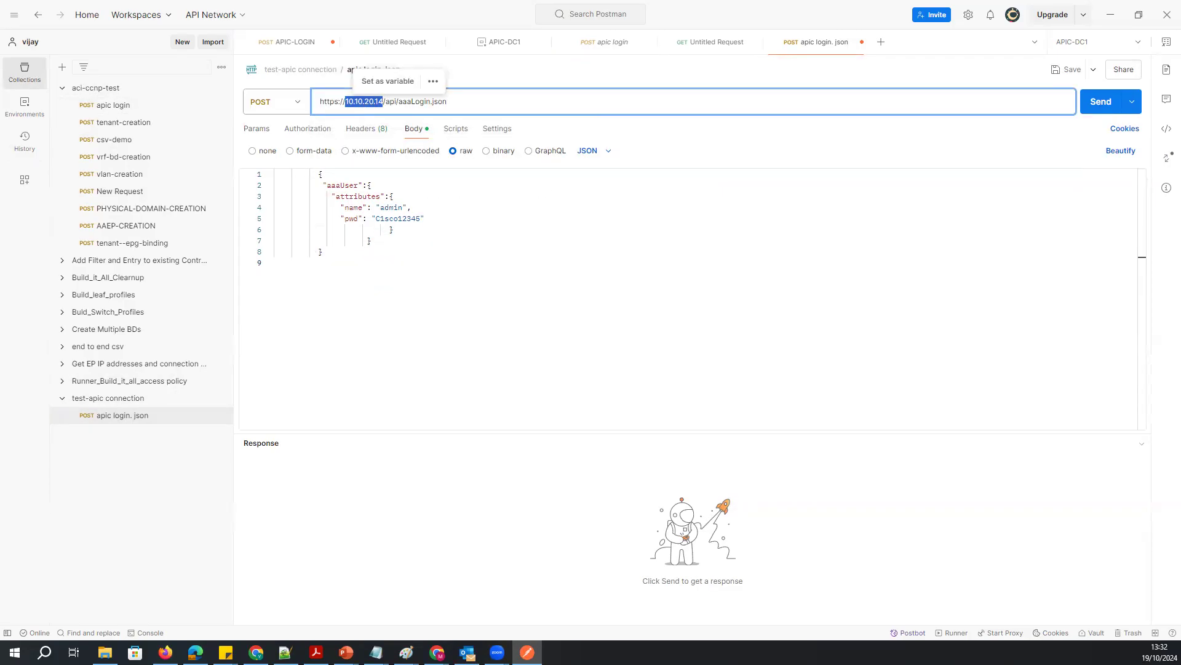
key("alt+Tab")
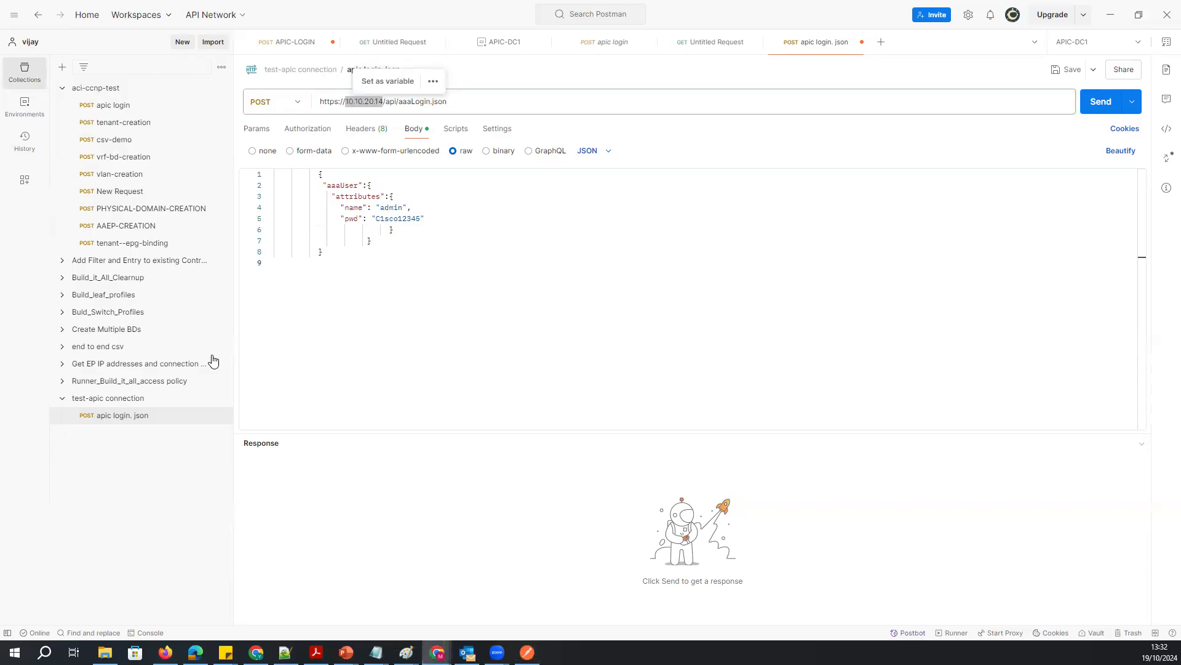
left_click(393, 101)
left_click_drag(399, 101, 431, 103)
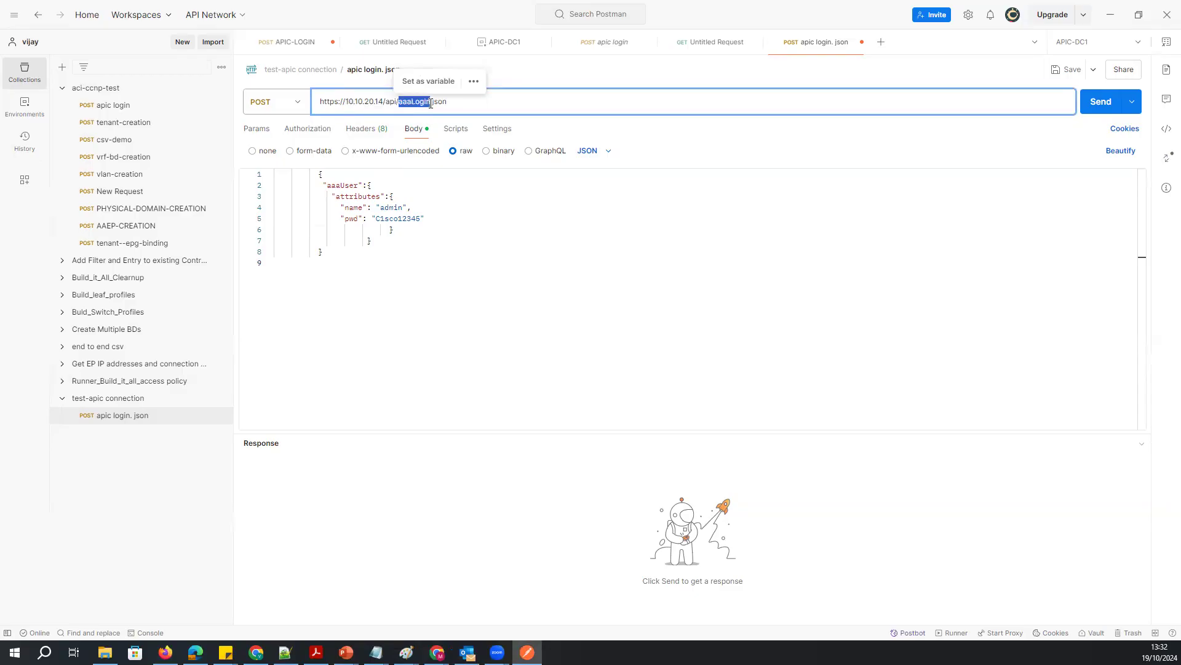
left_click(469, 370)
- Save and send the apic login. json request, and examine the response's status code, token and remaining attributes
left_click(1072, 65)
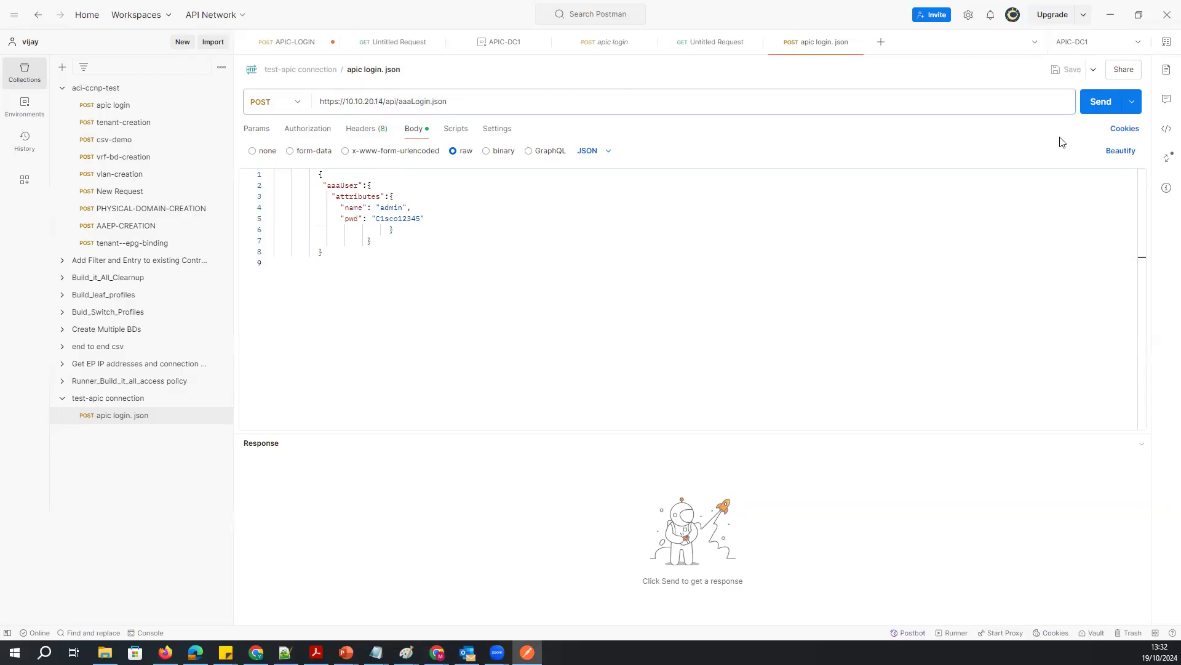
left_click(1100, 105)
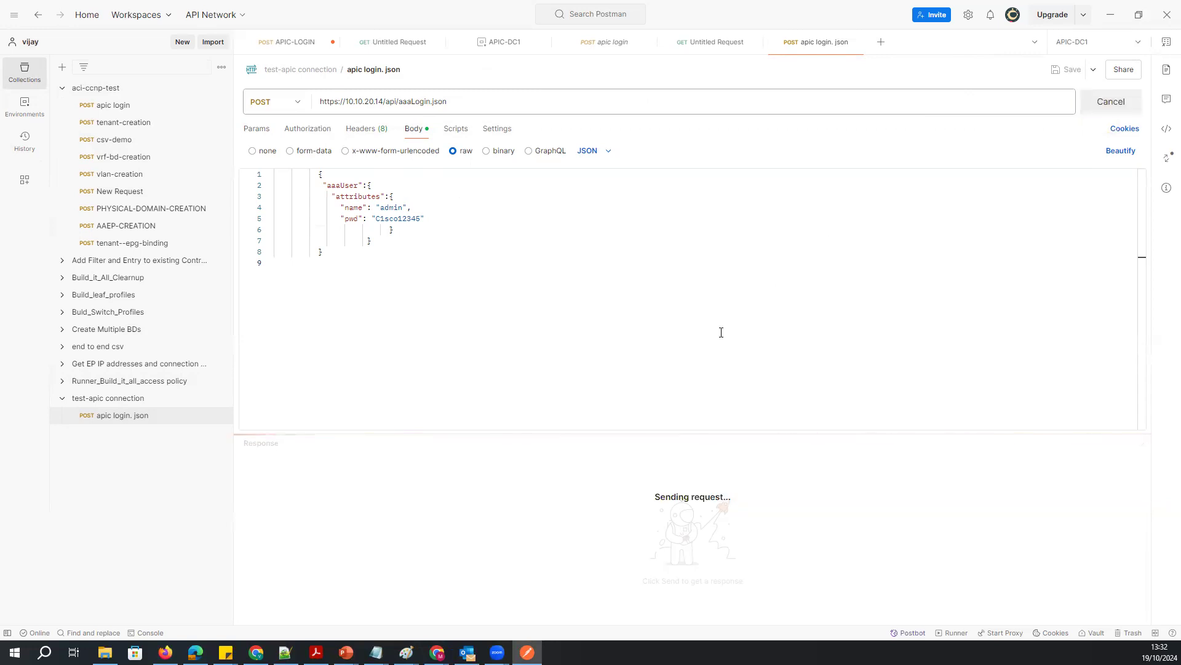
left_click_drag(552, 432, 541, 337)
mouse_move(916, 352)
left_click_drag(909, 352, 940, 353)
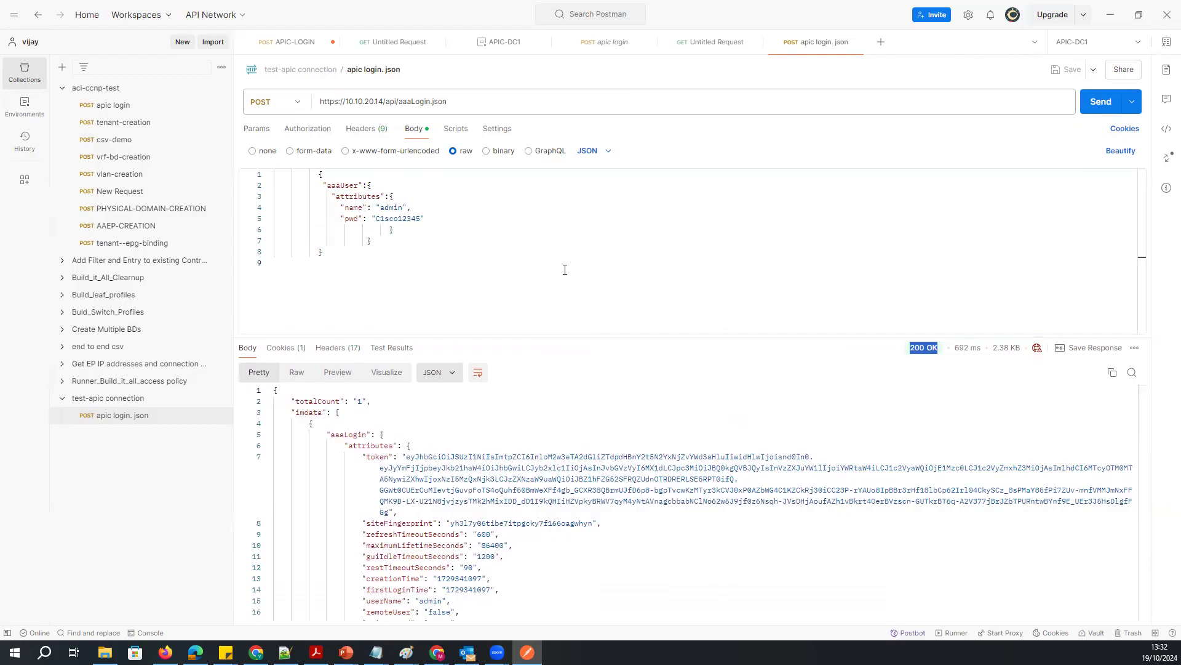
left_click_drag(406, 458, 392, 512)
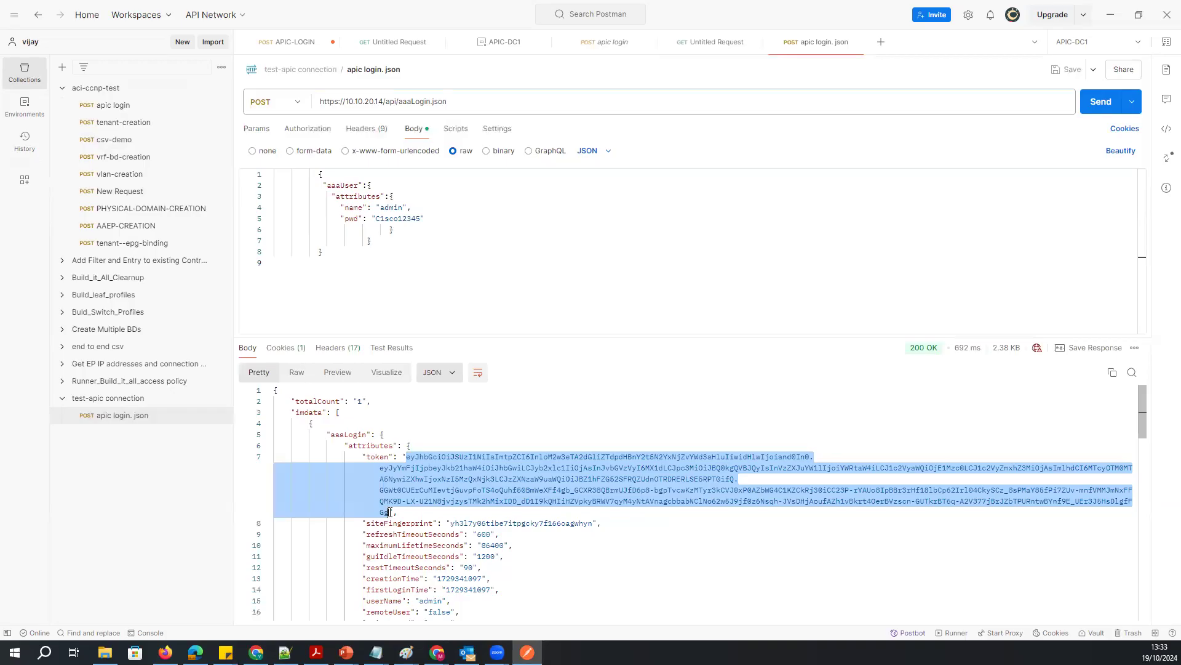
scroll(389, 511, "down", 10)
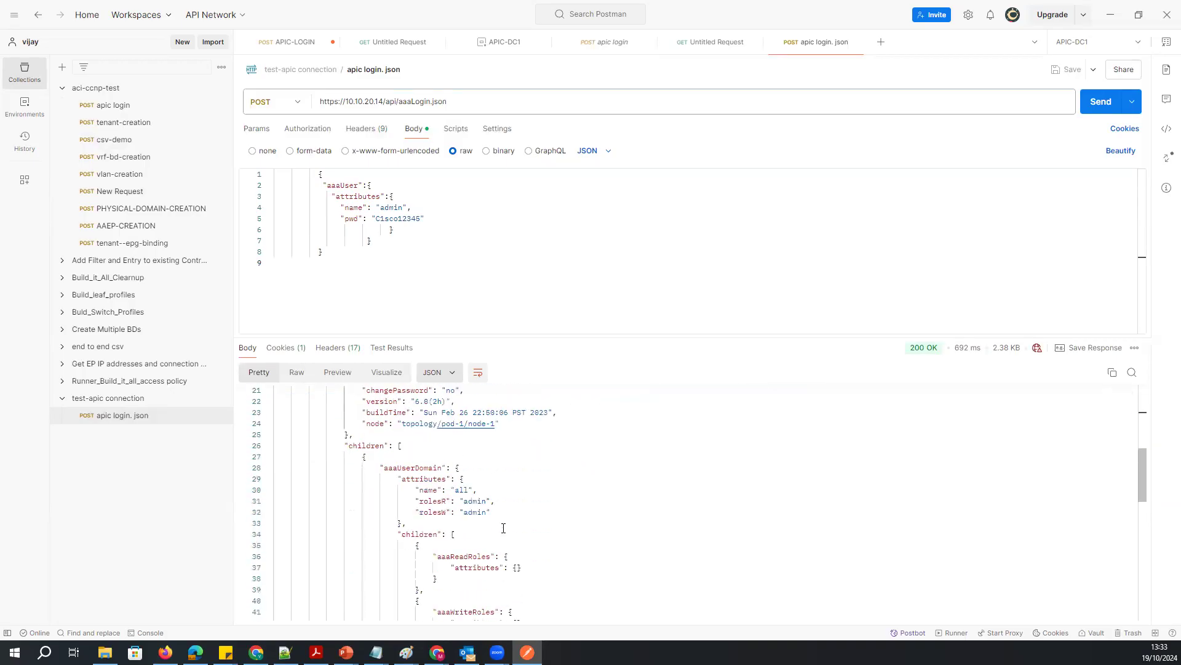
scroll(503, 528, "up", 10)
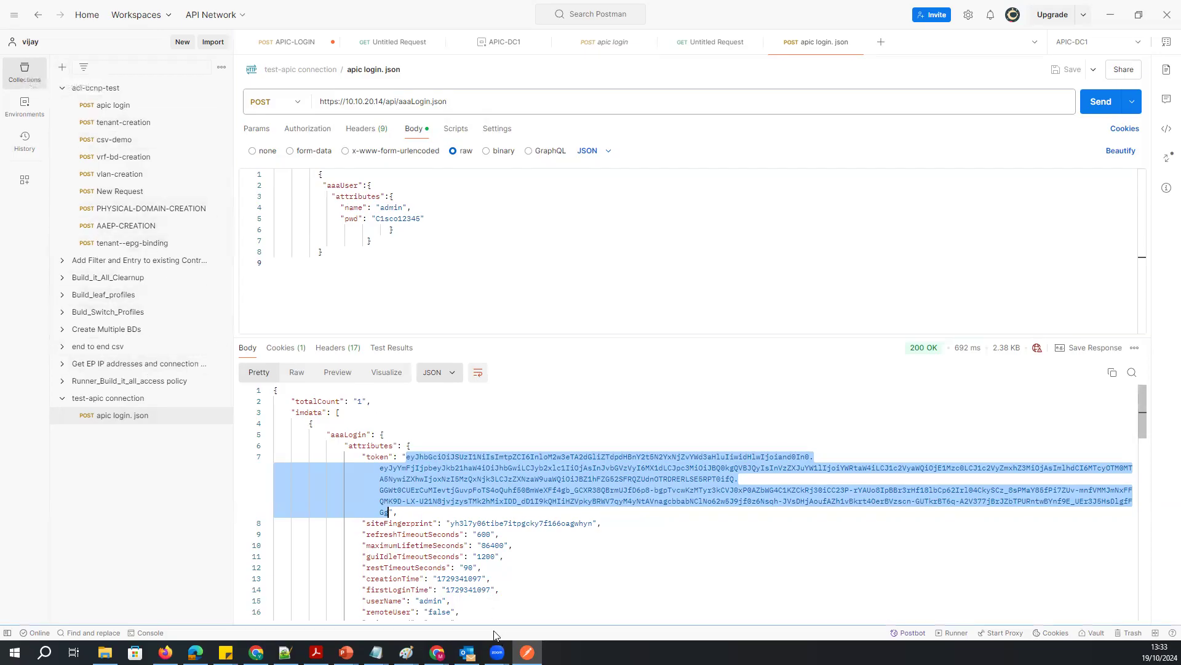
left_click(437, 652)
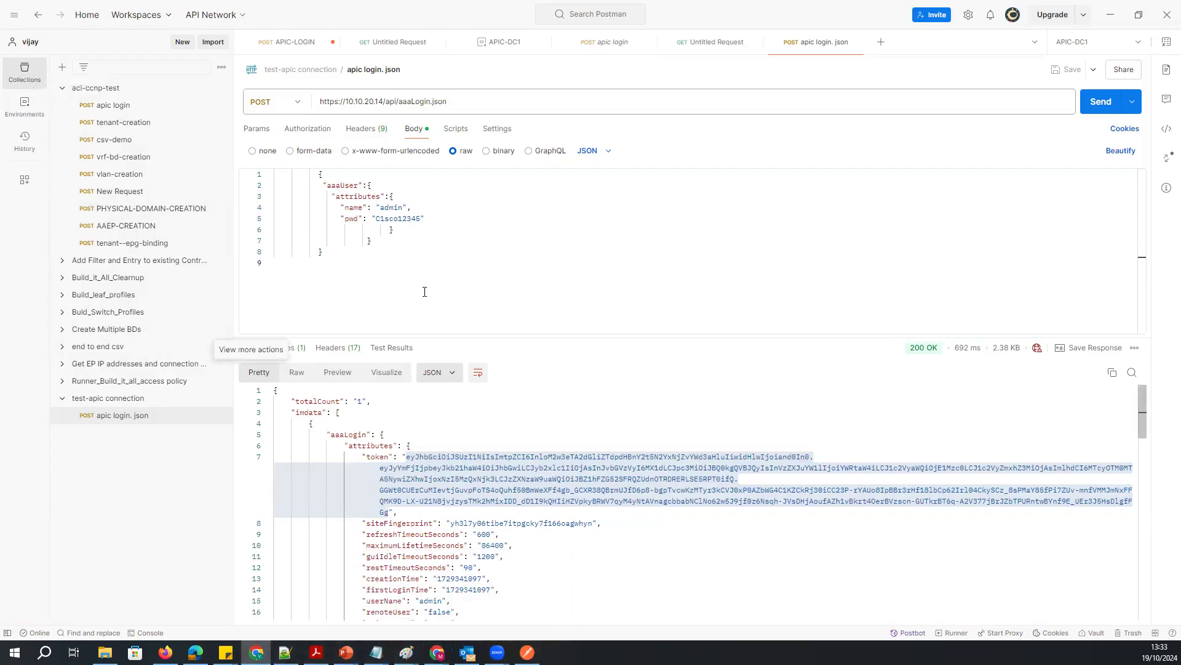
key("ctrl+a")
left_click(431, 252)
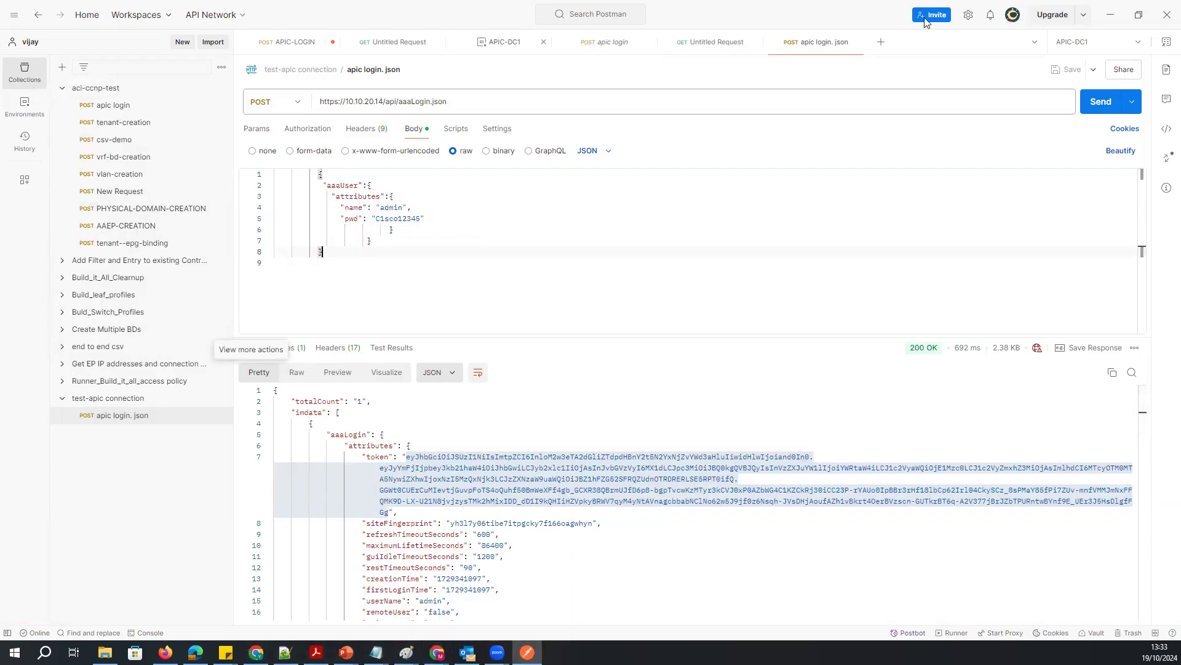
- Select No environment and send the apic login. json request again, giving the request body more room than the response
left_click(1118, 49)
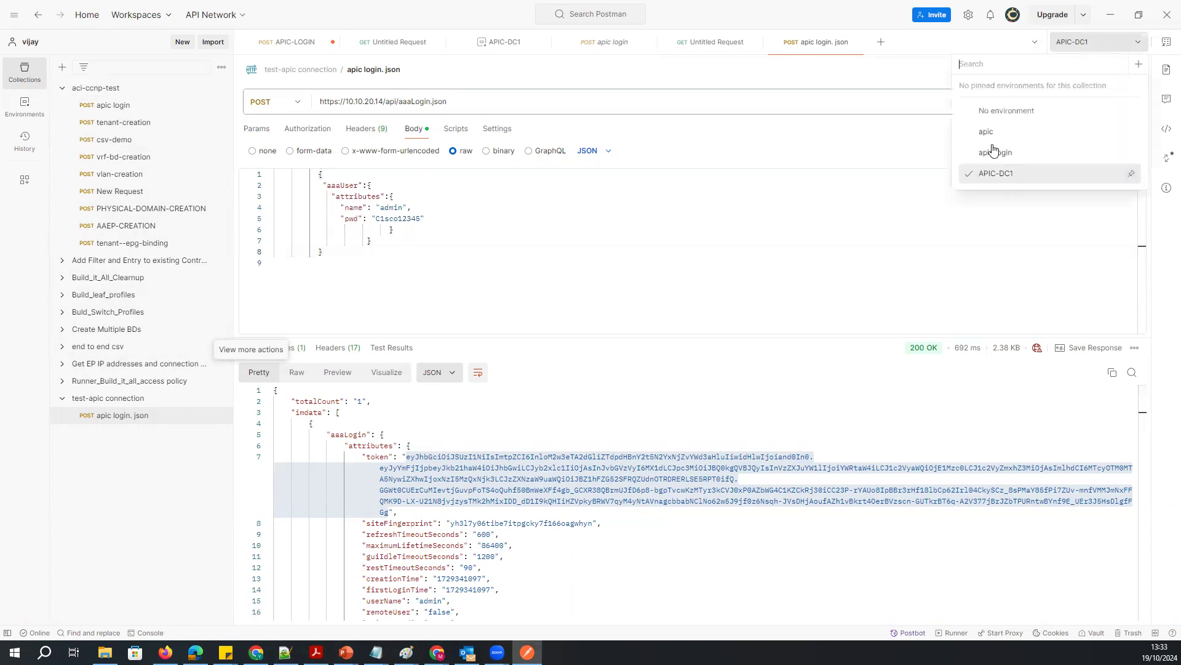
left_click(1006, 111)
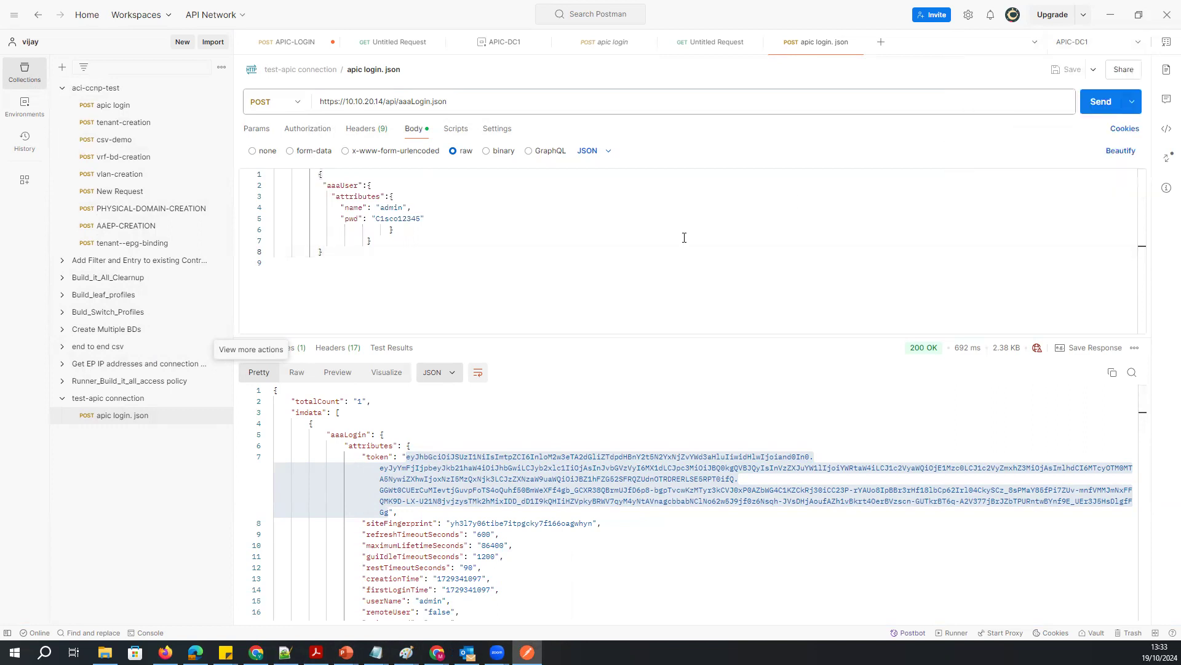
left_click(1097, 112)
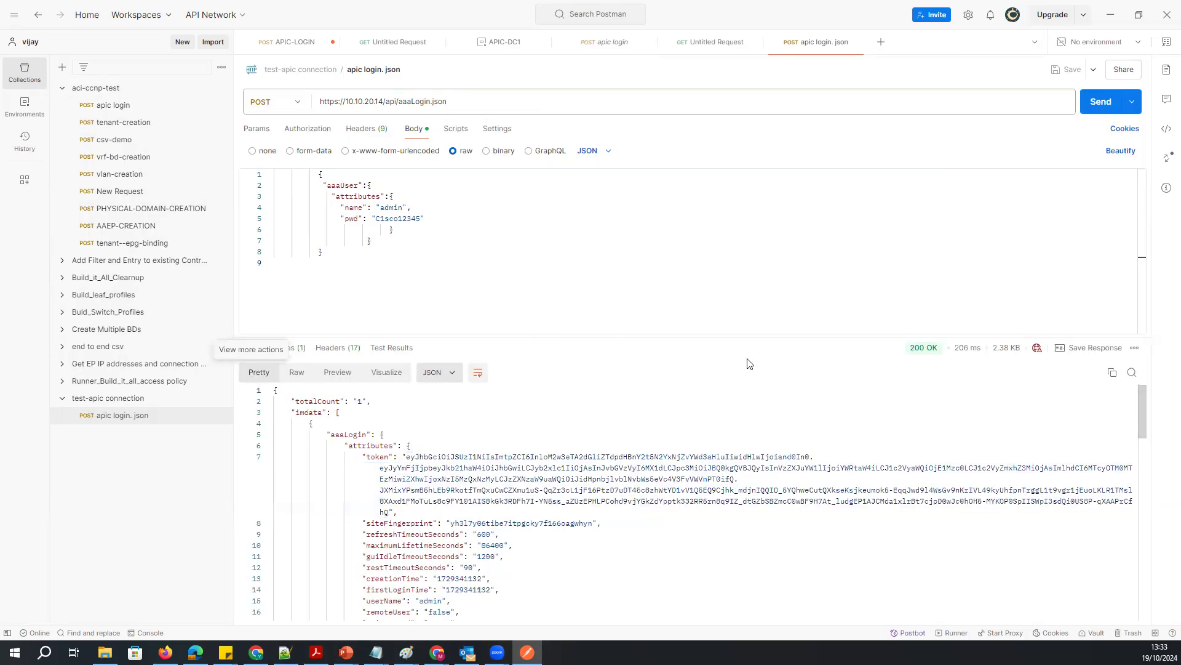
left_click_drag(741, 338, 744, 483)
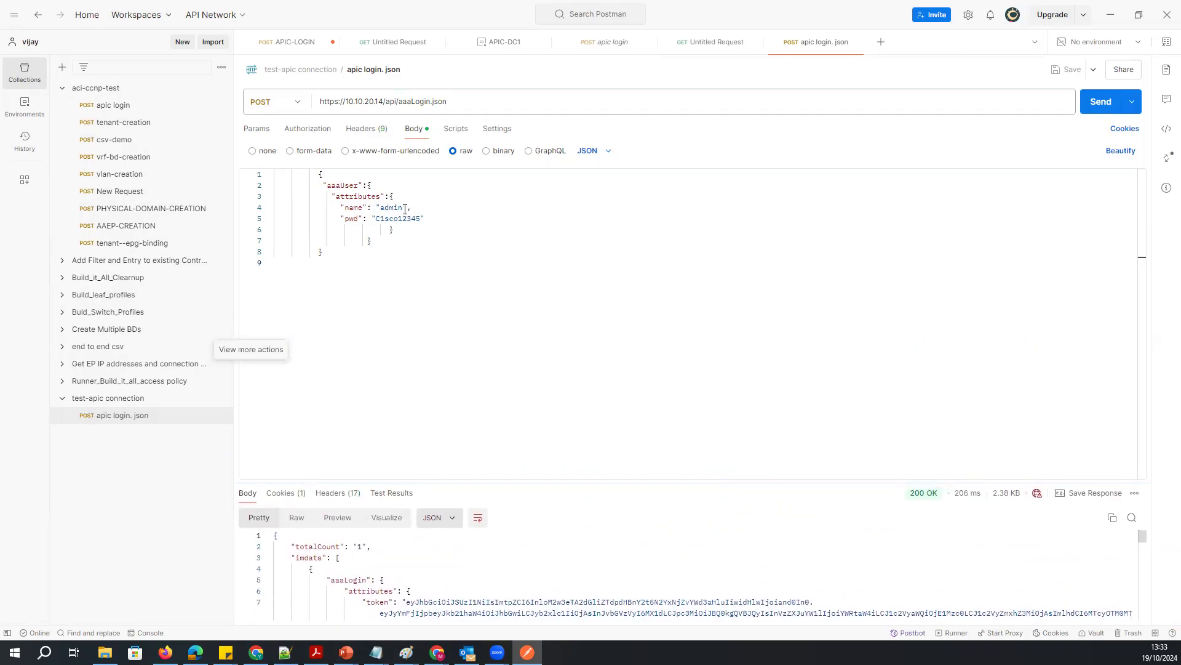
double_click(403, 208)
- Open the Login request in the Build_it_All_Clearnup collection and inspect its URL and body
left_click(62, 278)
left_click(92, 295)
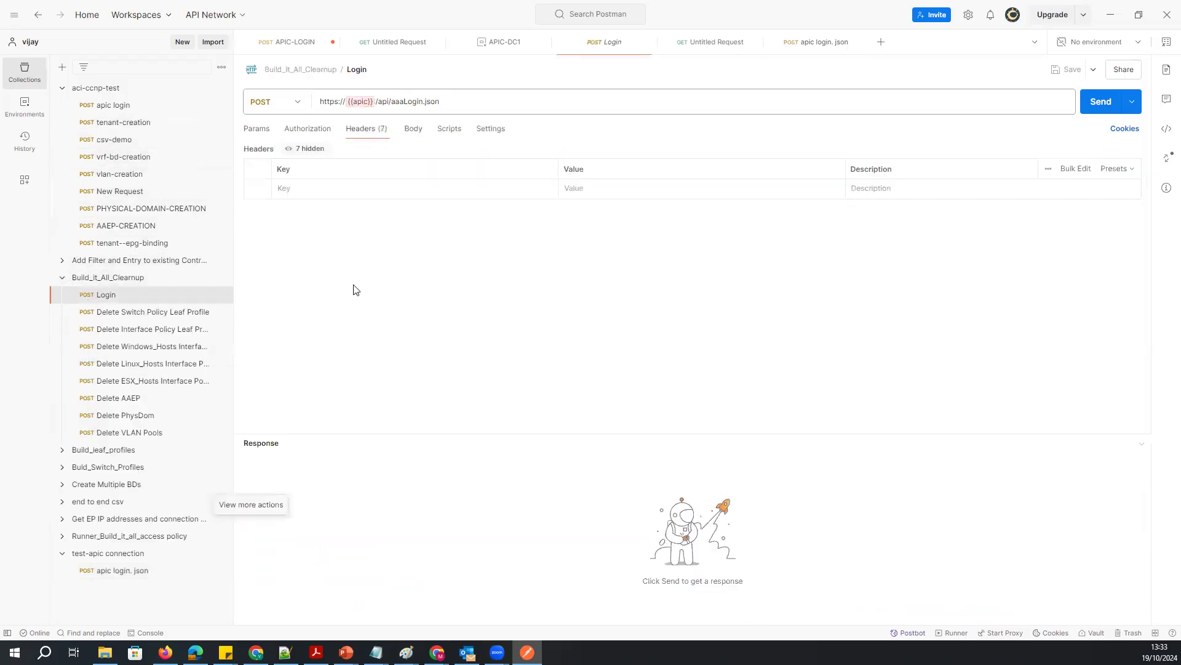
left_click(416, 129)
- Replace the IP address in aci-ccnp-test's apic login URL with the {{apic}} variable and activate the APIC-DC1 environment
left_click(115, 105)
left_click_drag(384, 101, 347, 104)
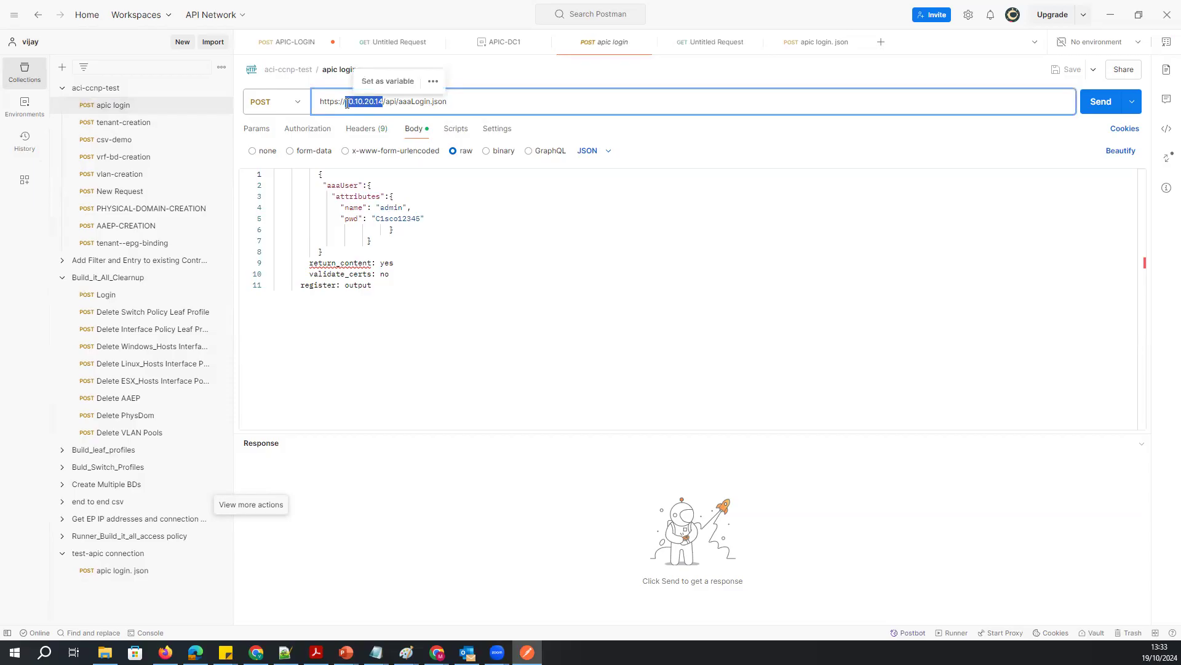
type("{{a")
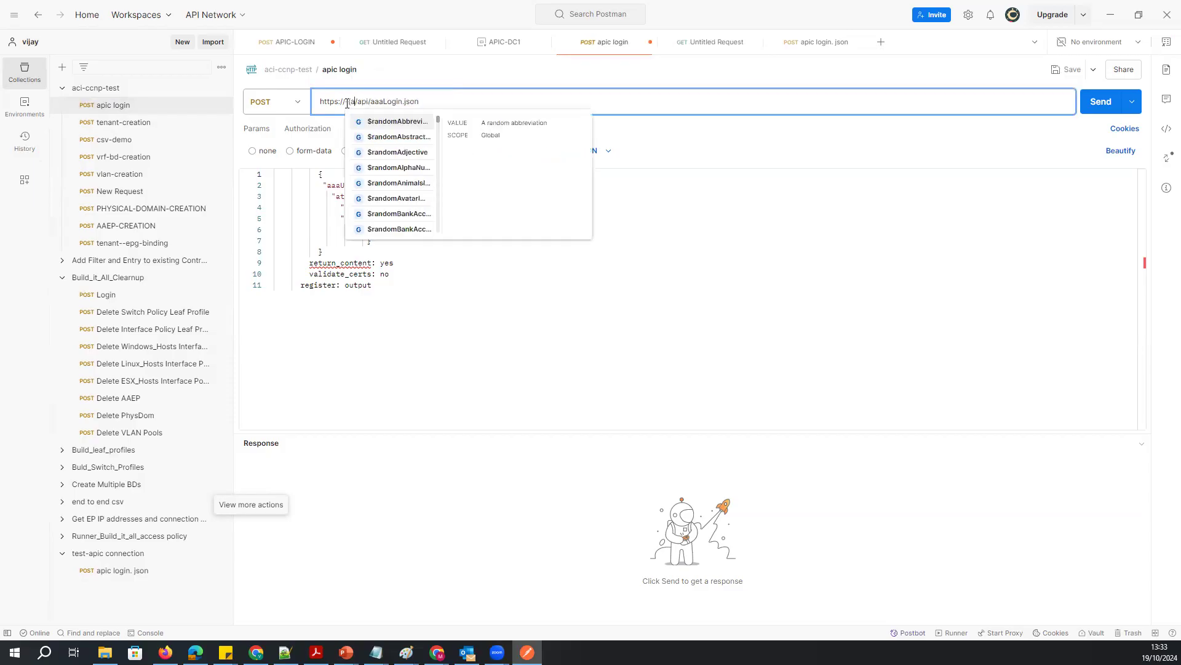
type("pic}}")
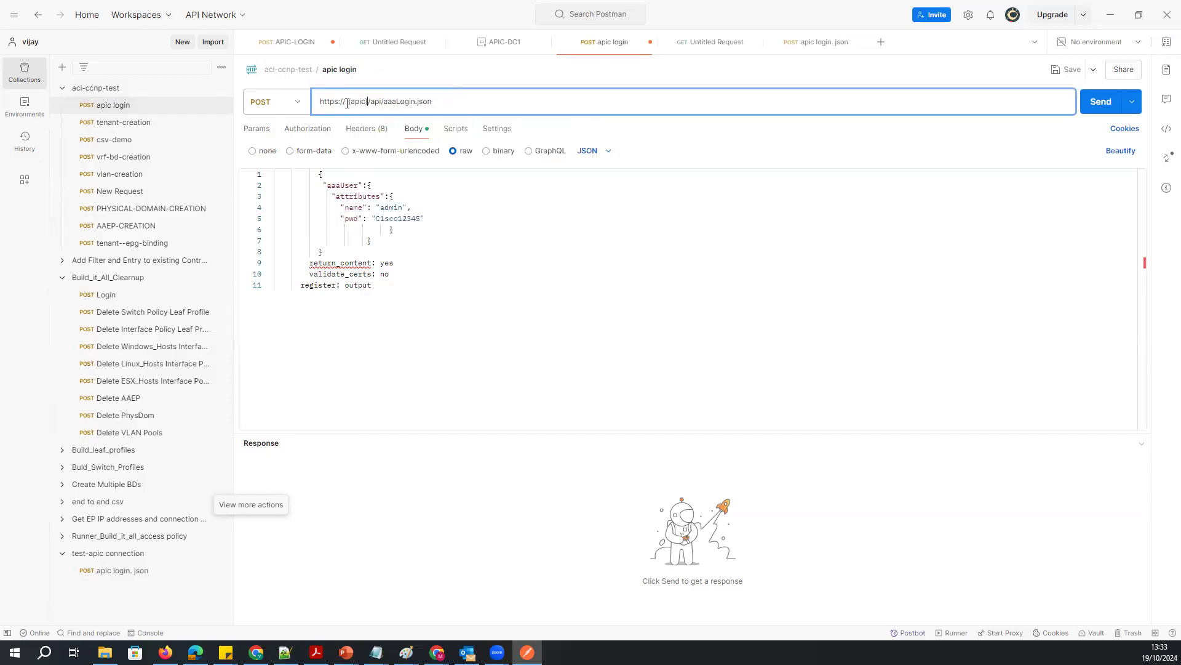
left_click(1098, 42)
left_click(999, 175)
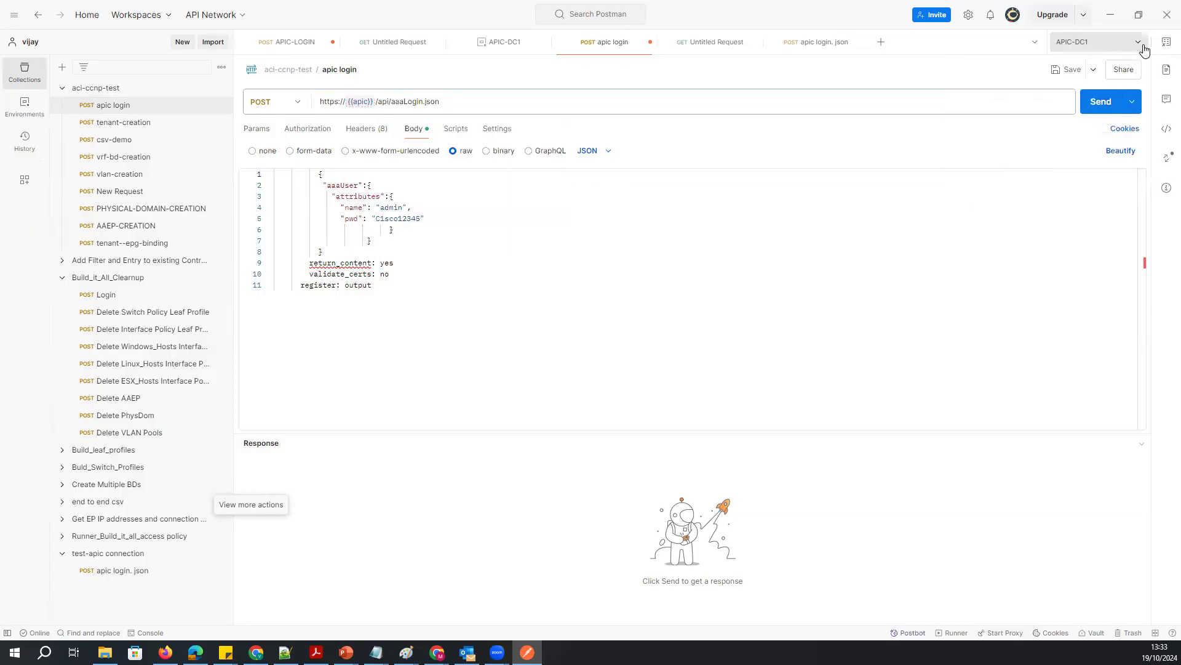
- Review the APIC-DC1 environment variables and the URL of the apic login. json request in test-apic connection
left_click(502, 43)
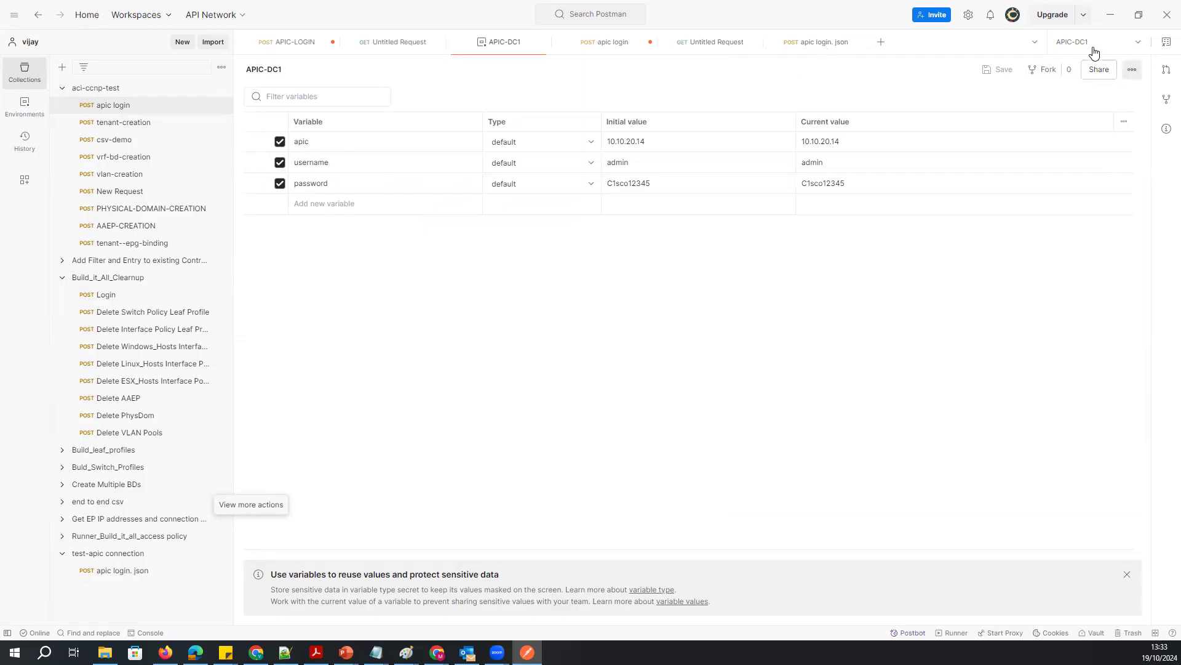
left_click(810, 44)
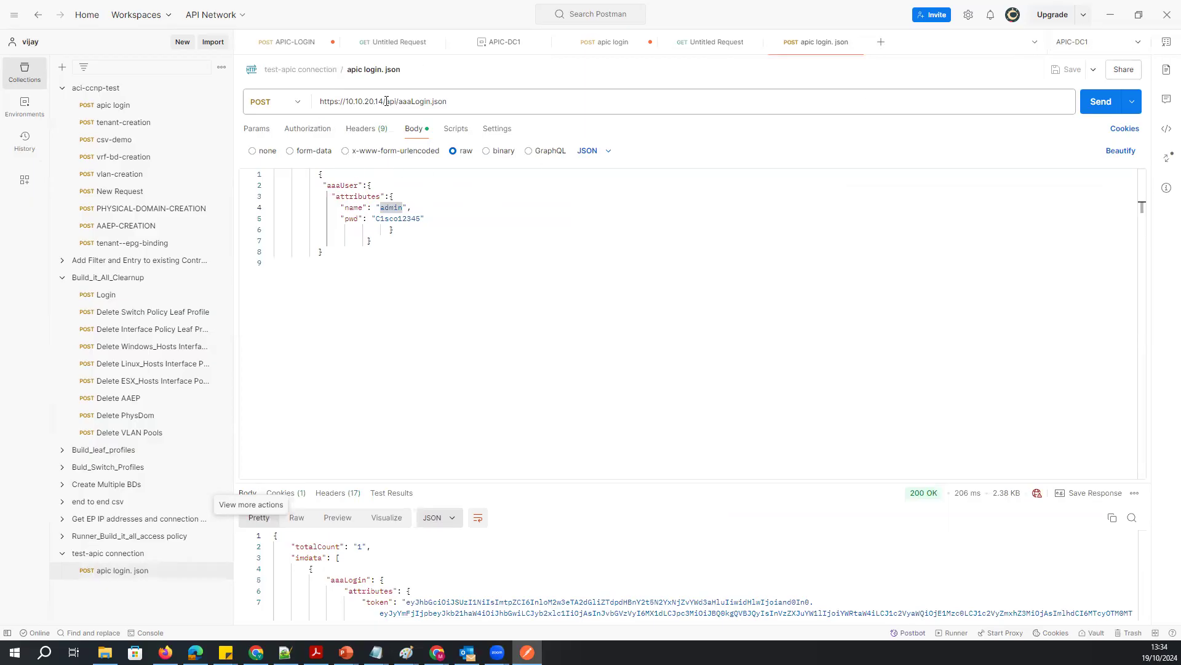
left_click(105, 570)
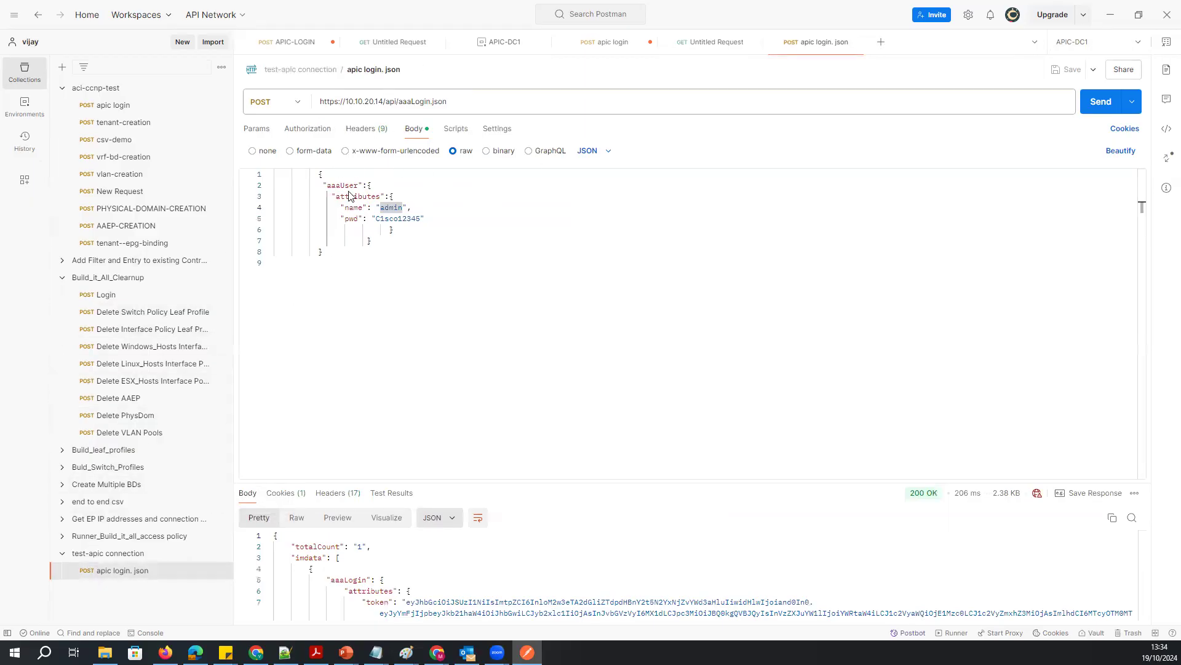
left_click_drag(399, 101, 379, 102)
left_click(455, 240)
- Close the blank Untitled Request beside apic login. json, keeping the unsaved apic login request open
left_click(720, 38)
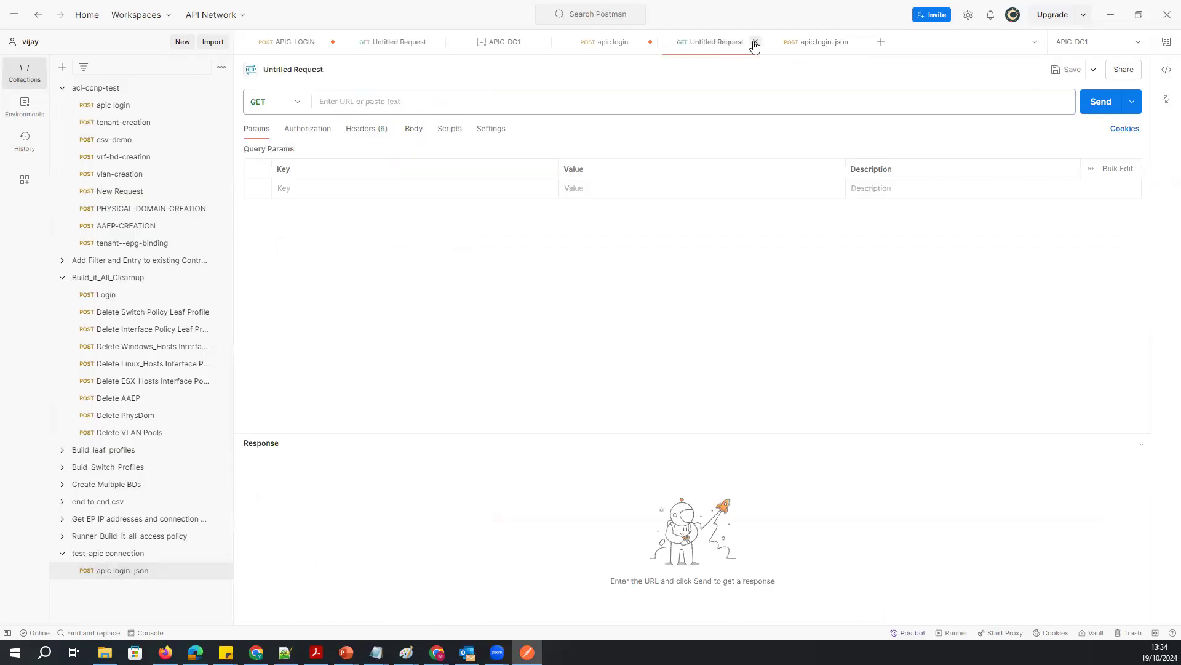
left_click(753, 42)
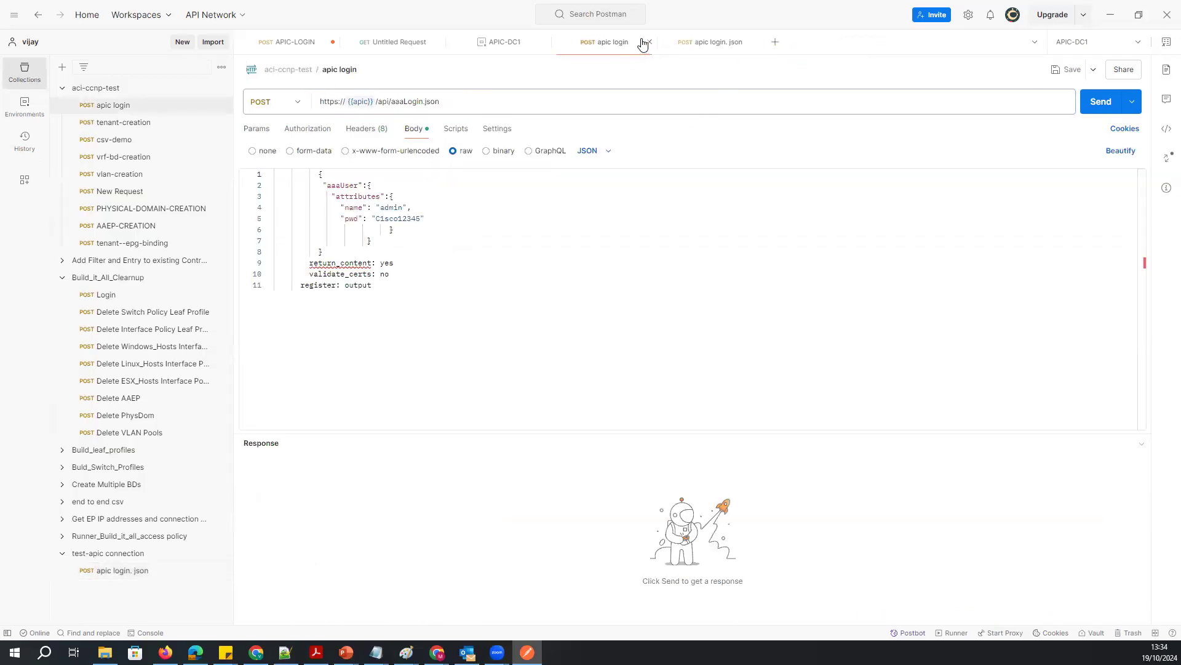
left_click(742, 45)
left_click(607, 50)
left_click(650, 42)
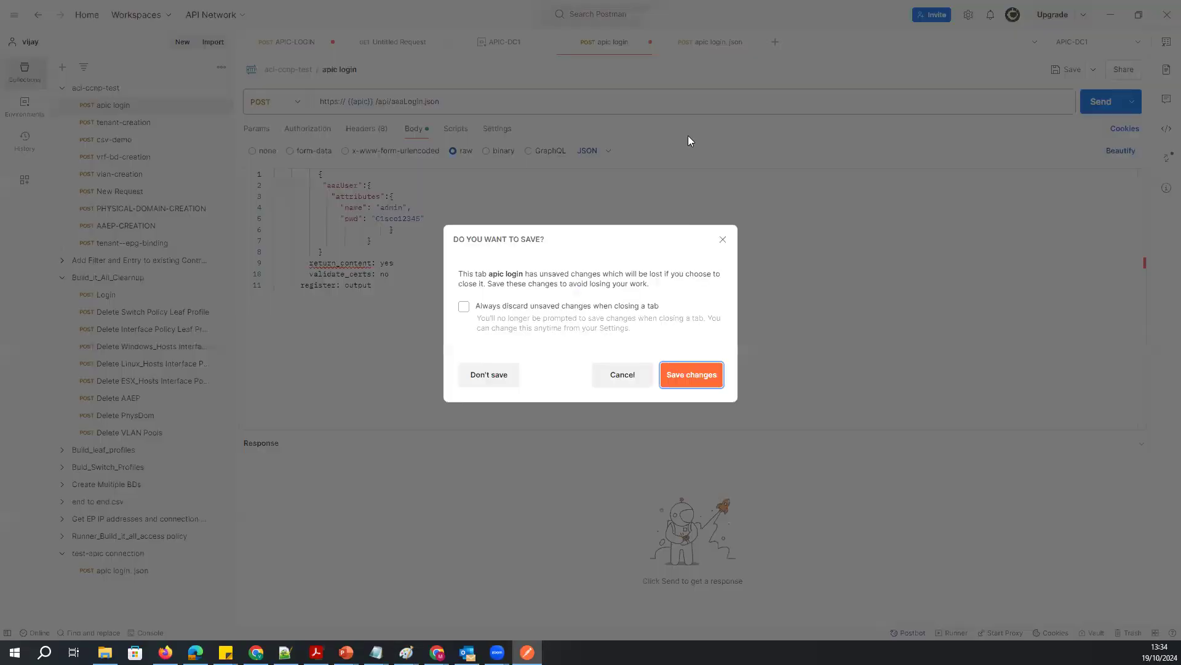
left_click(628, 374)
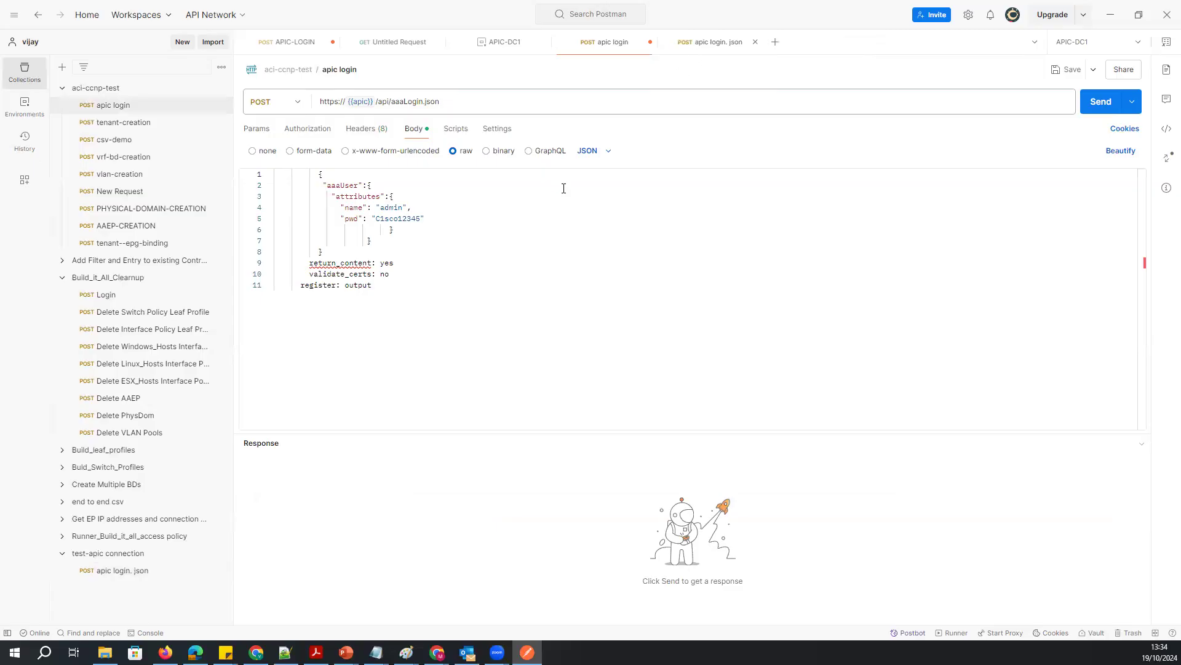
- Replace the IP address in the apic login. json request URL with the {{apic}} variable
left_click(694, 51)
double_click(384, 99)
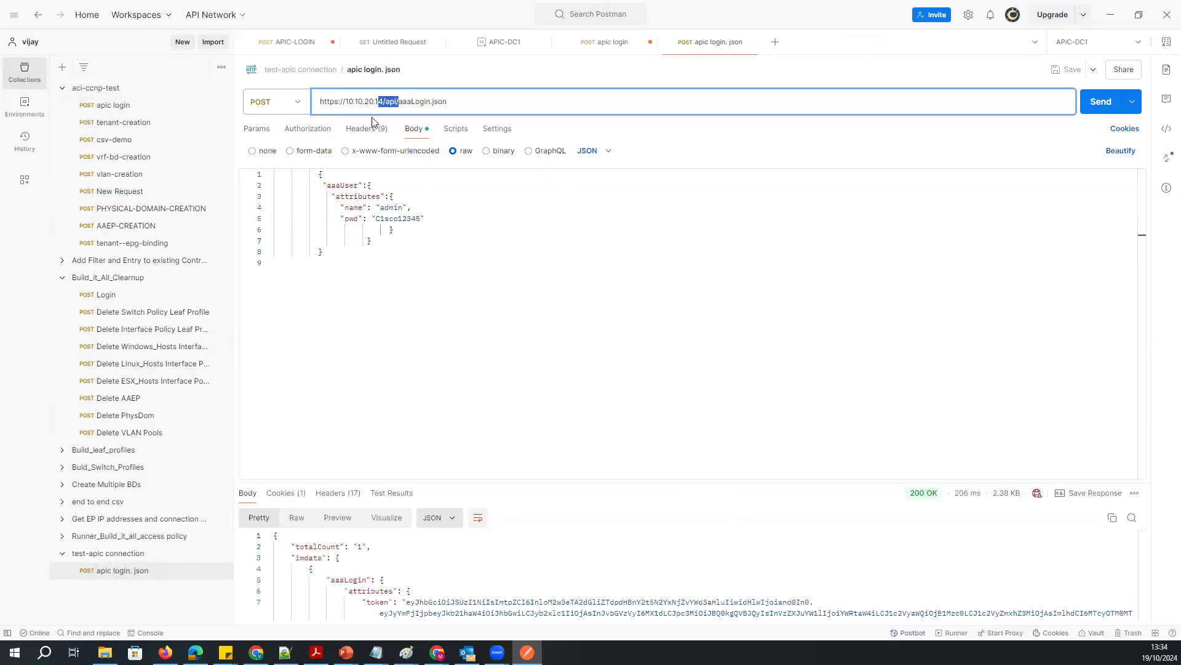
left_click(438, 244)
left_click(383, 97)
left_click(383, 97)
key("BackSpace")
key("BackSpace")
key("BackSpace")
key("BackSpace")
key("BackSpace")
key("BackSpace")
key("BackSpace")
key("BackSpace")
key("BackSpace")
key("BackSpace")
key("BackSpace")
type("{{apic")
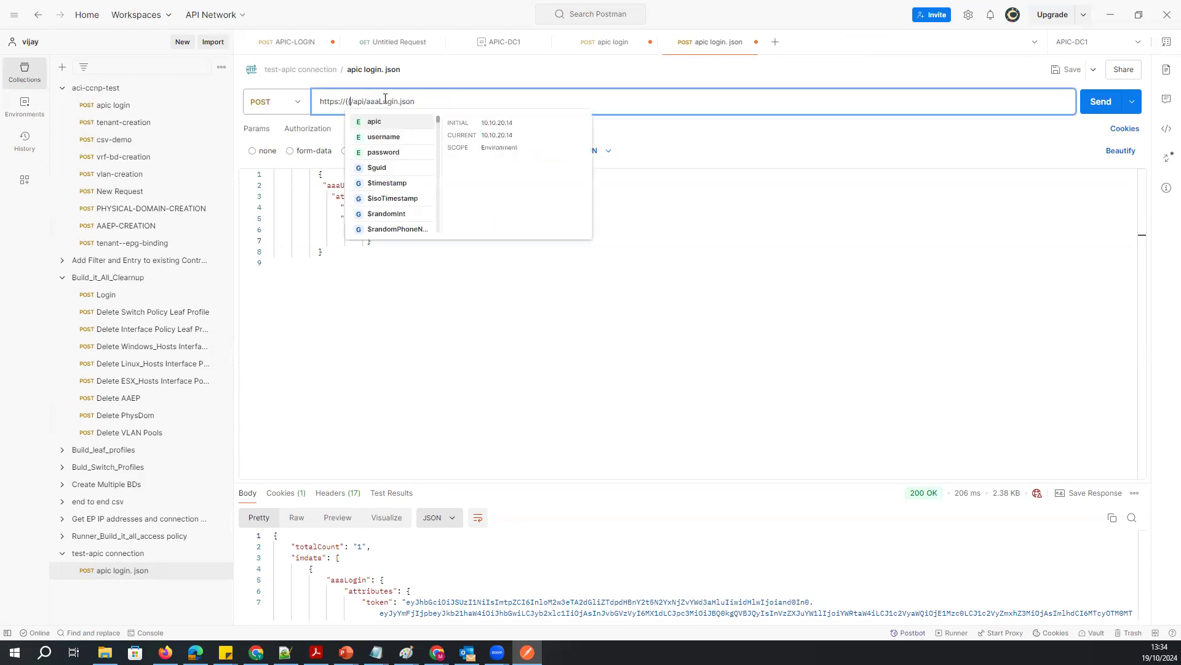
key("Return")
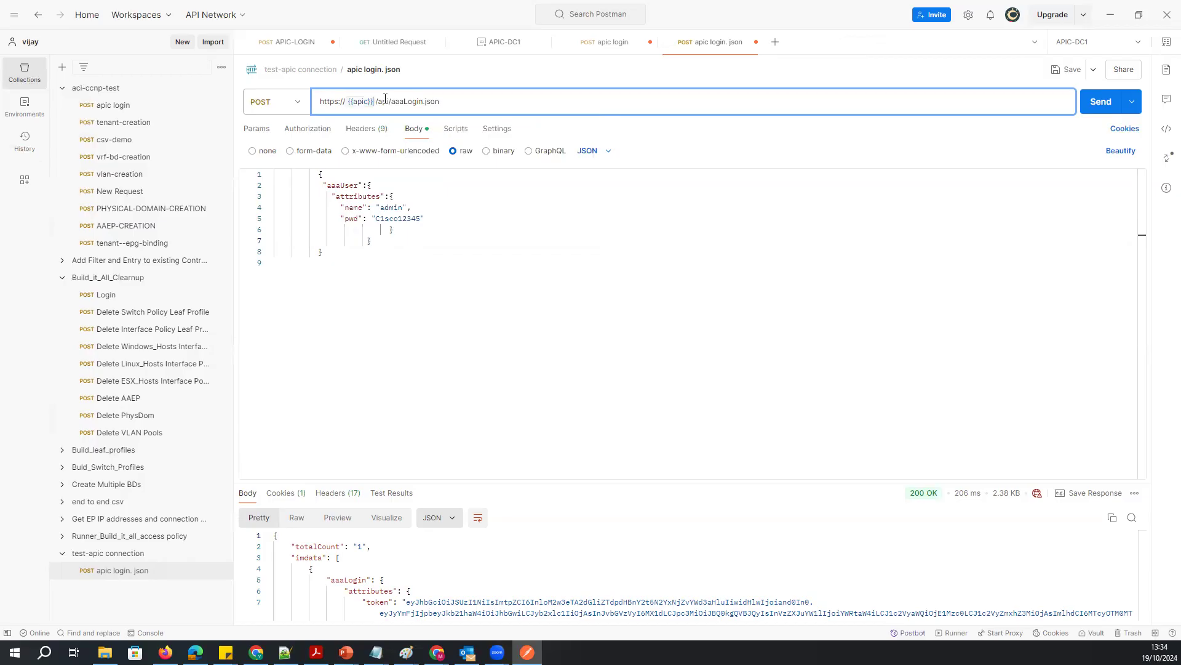
left_click(430, 277)
- Inspect the {{apic}} variable's value and expand the list of all variables available to the request
mouse_move(360, 102)
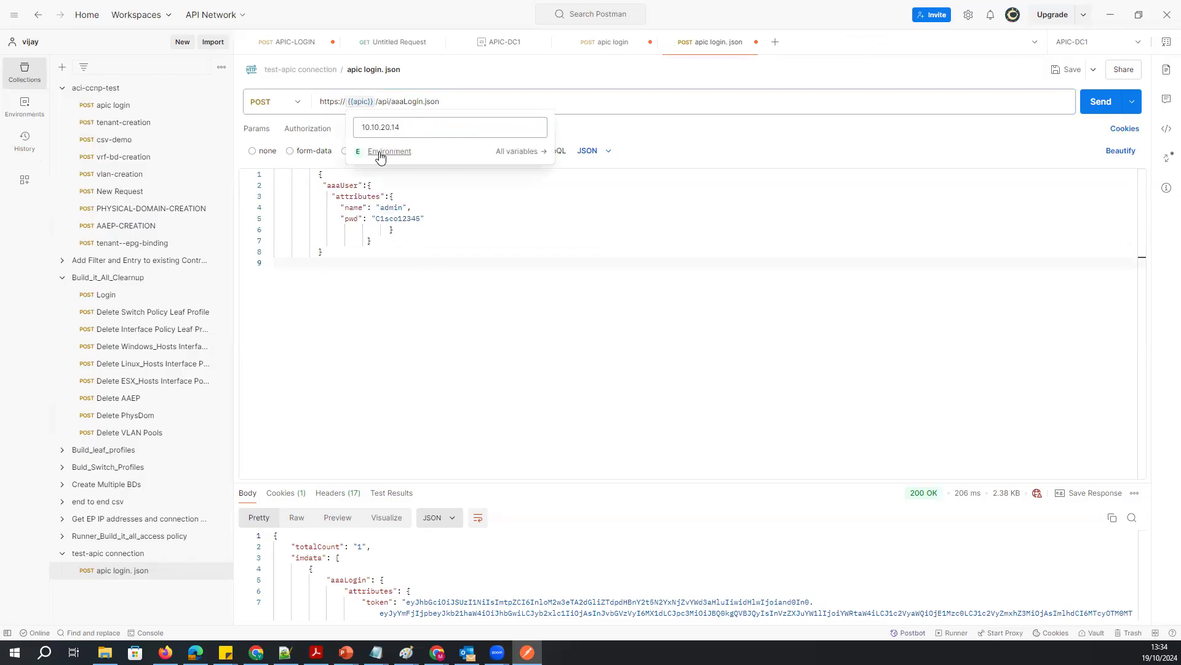
left_click(518, 151)
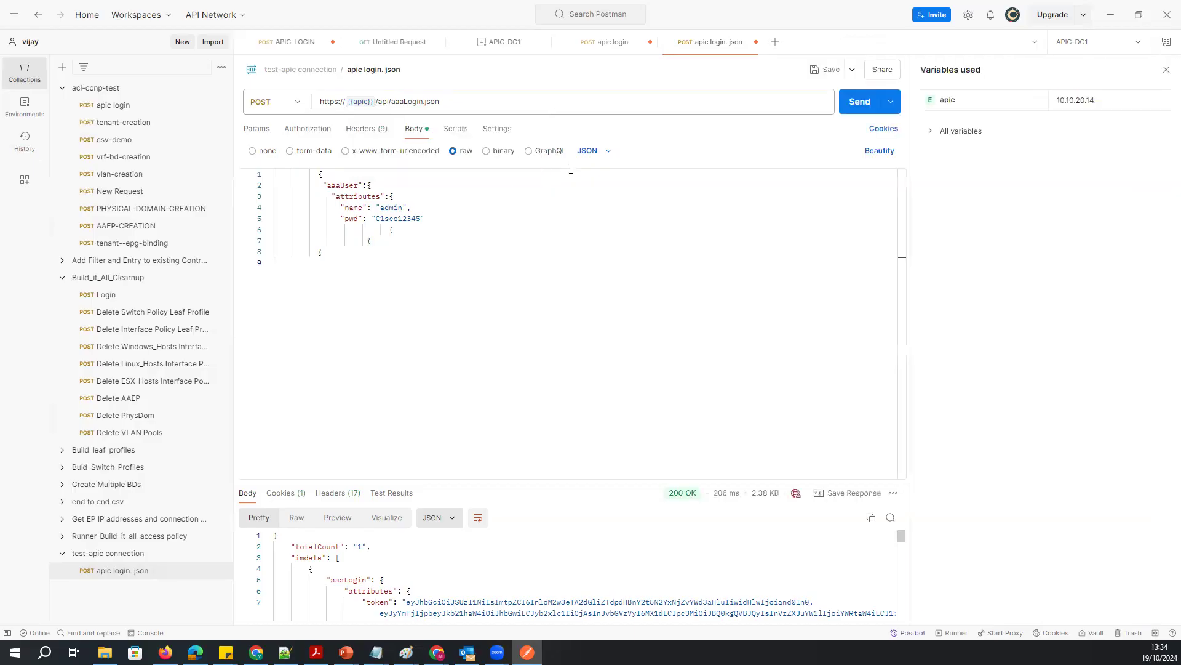
left_click(933, 131)
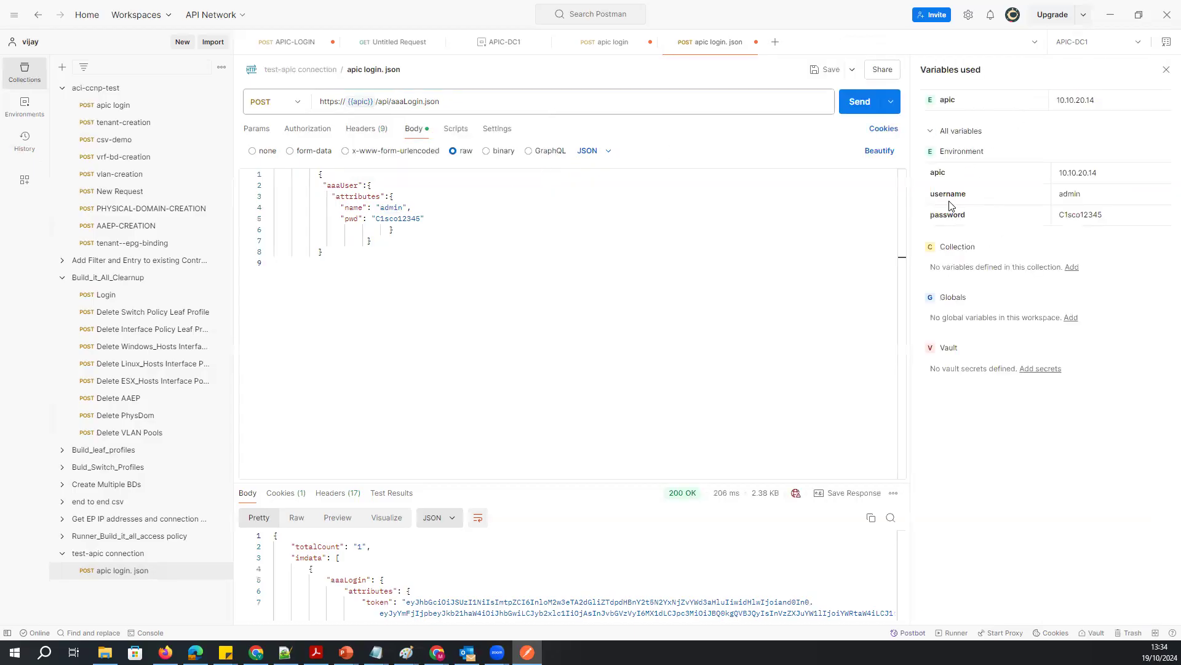
- Replace the name value in the apic login. json body with the {{username}} variable
double_click(400, 208)
key("Right")
type("{")
type("username}}")
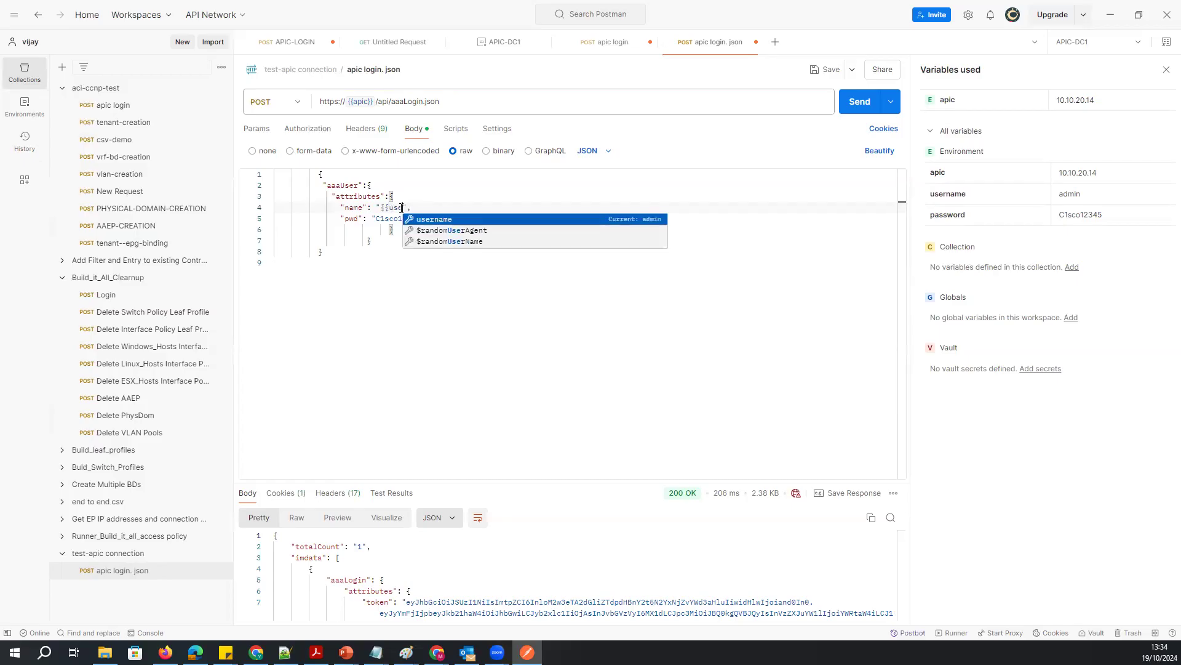
key("Return")
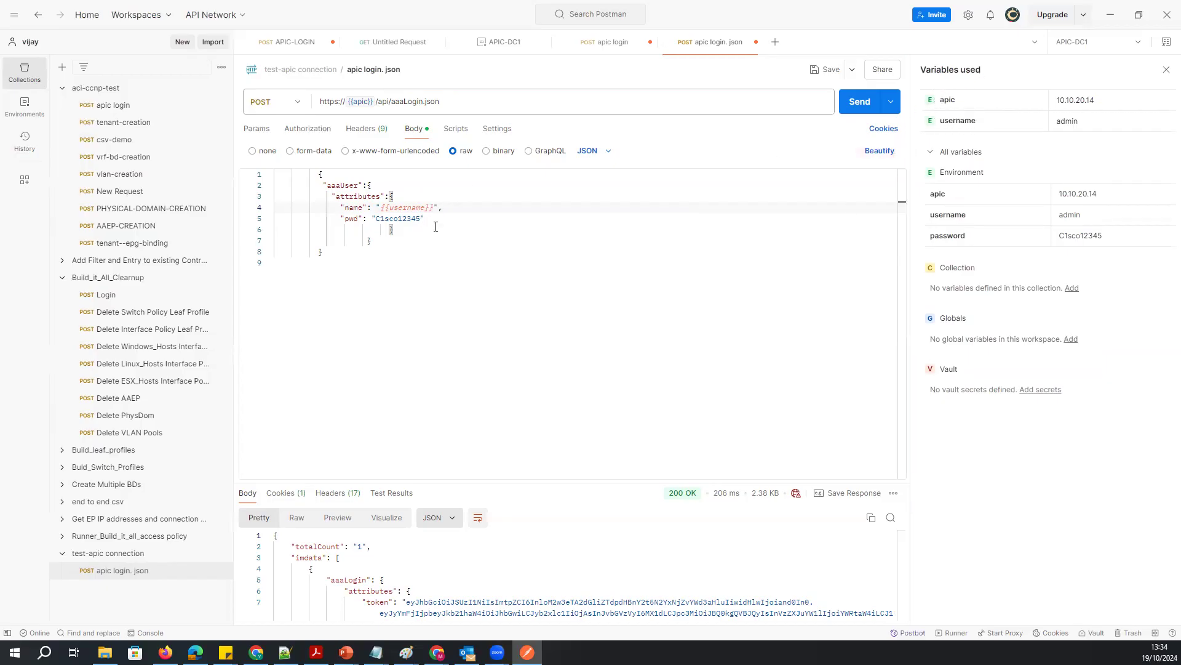
- Replace the pwd value in the apic login. json body with the {{password}} variable
left_click_drag(421, 221, 374, 220)
type("{{password")
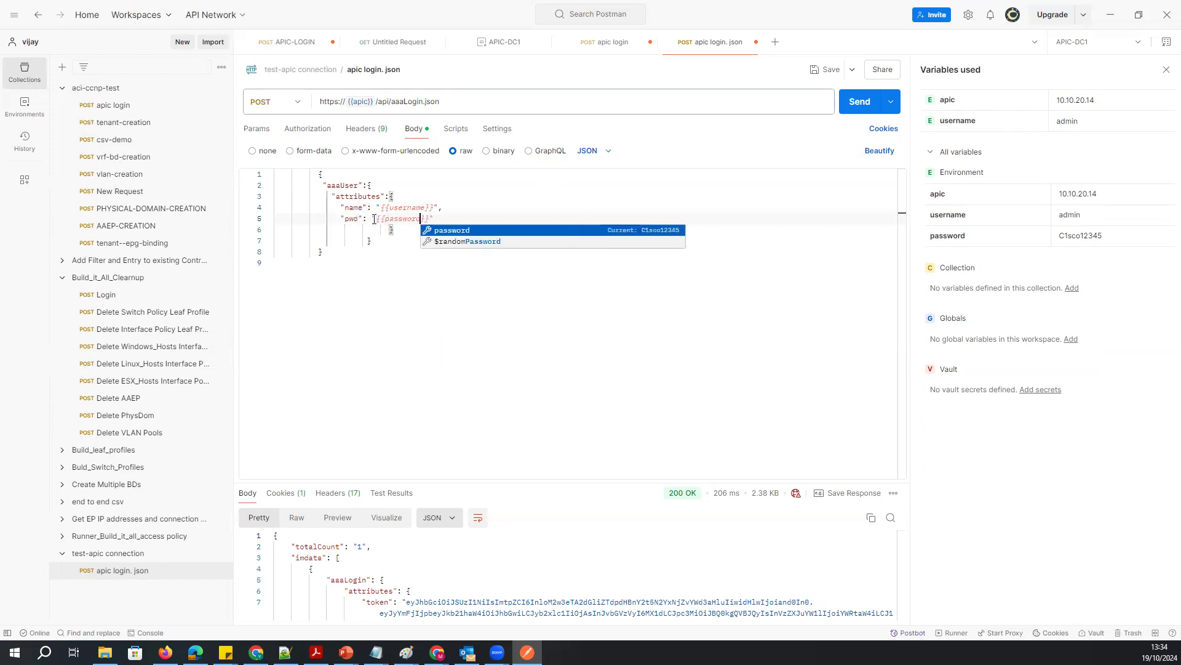
key("Return")
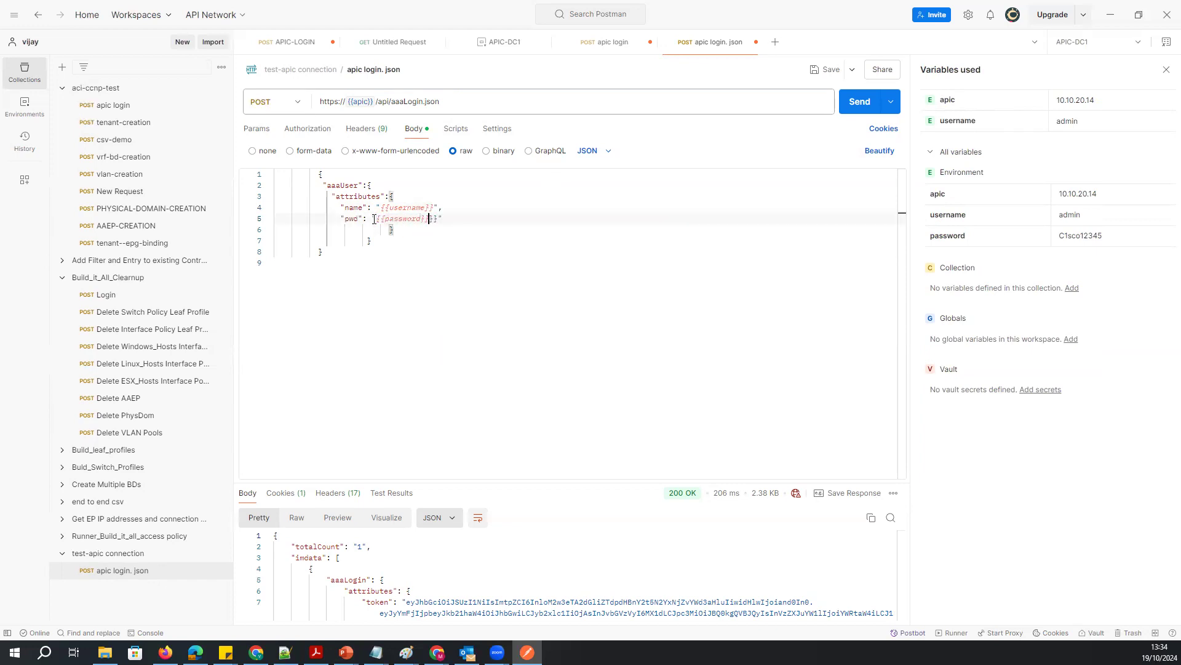
left_click(482, 312)
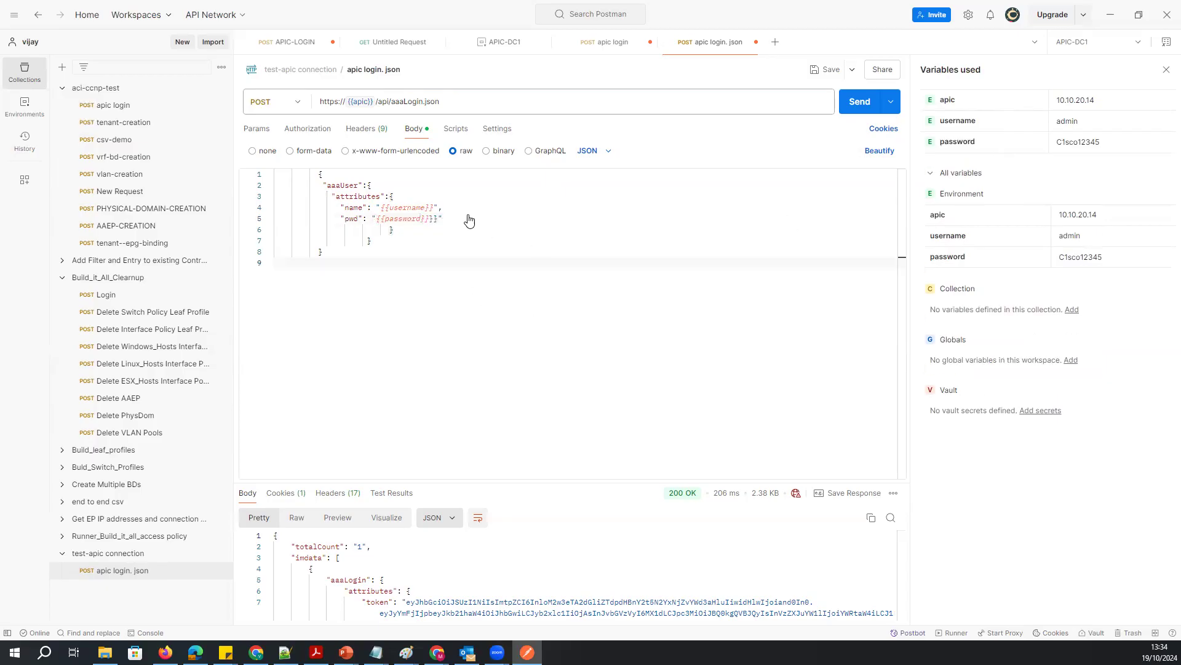
- Remove the surplus closing braces so the pwd value reads exactly {{password}}
left_click(422, 221)
key("BackSpace")
left_click(416, 221)
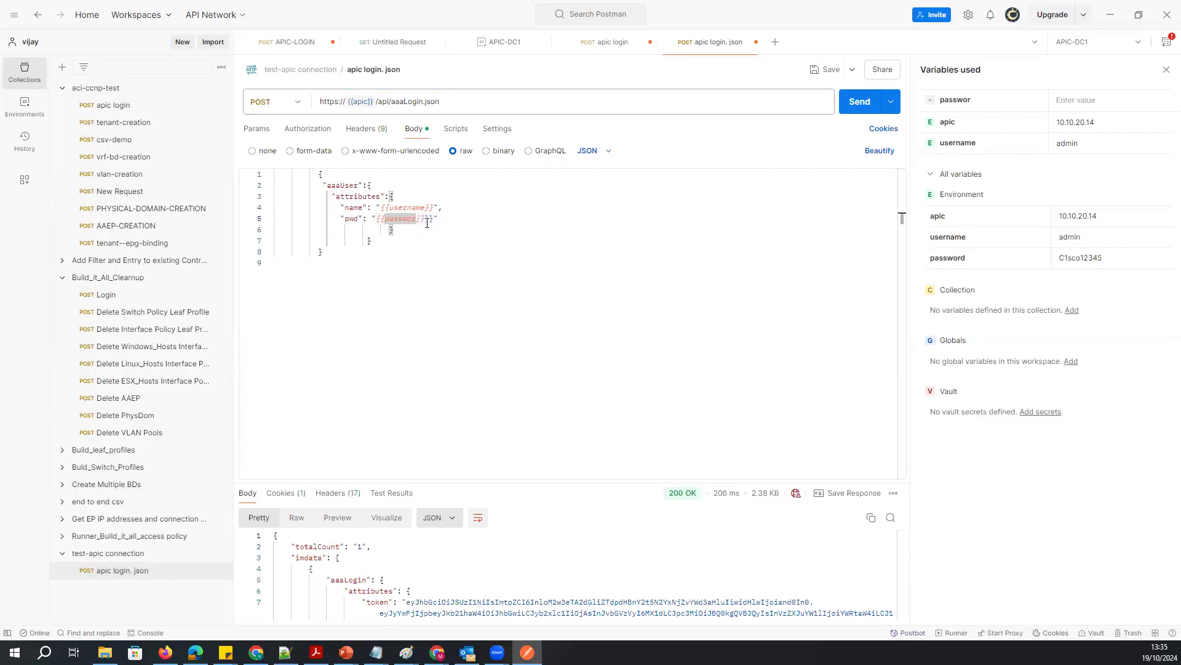
left_click(450, 297)
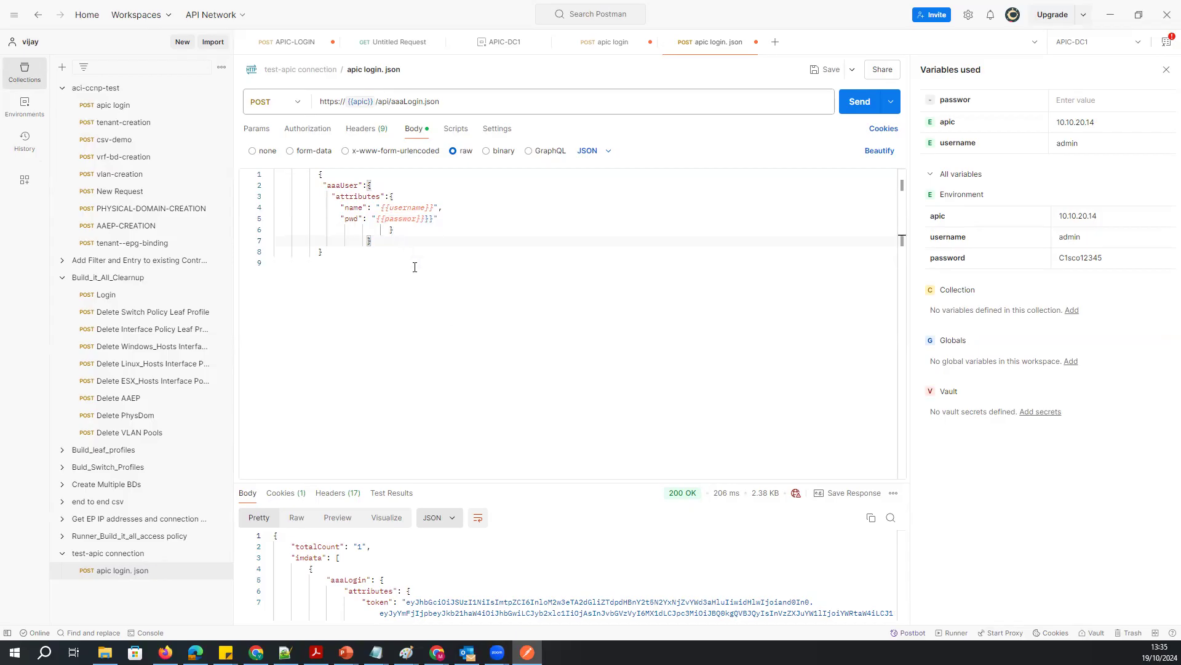
left_click(416, 220)
type("d")
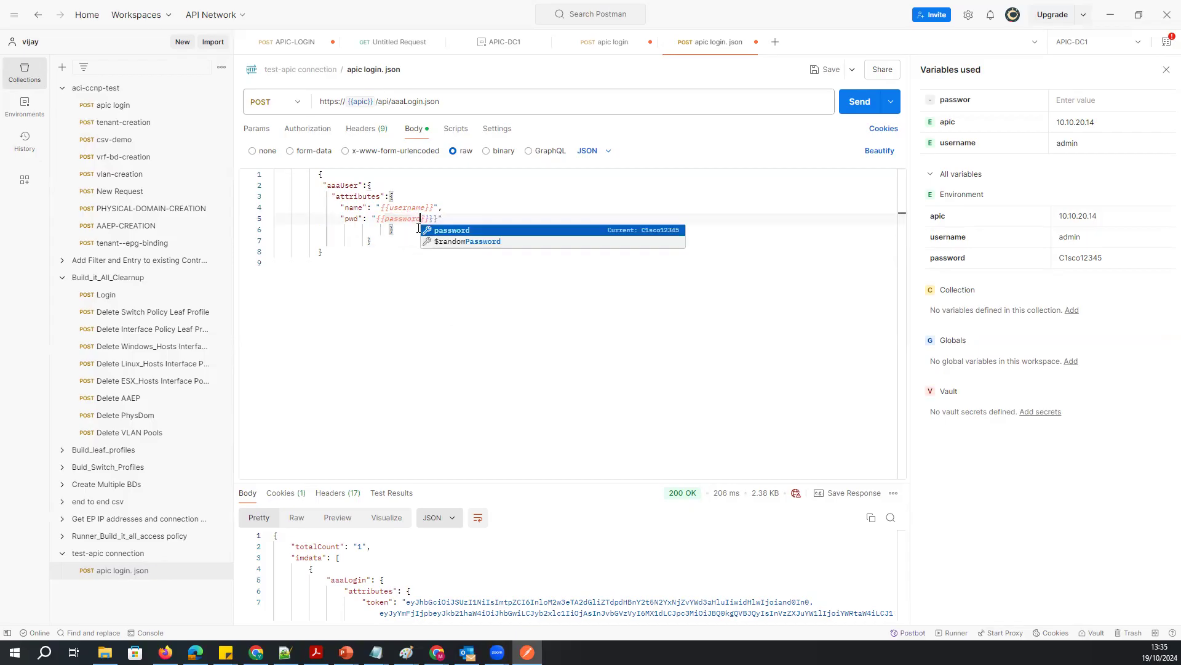
left_click(484, 334)
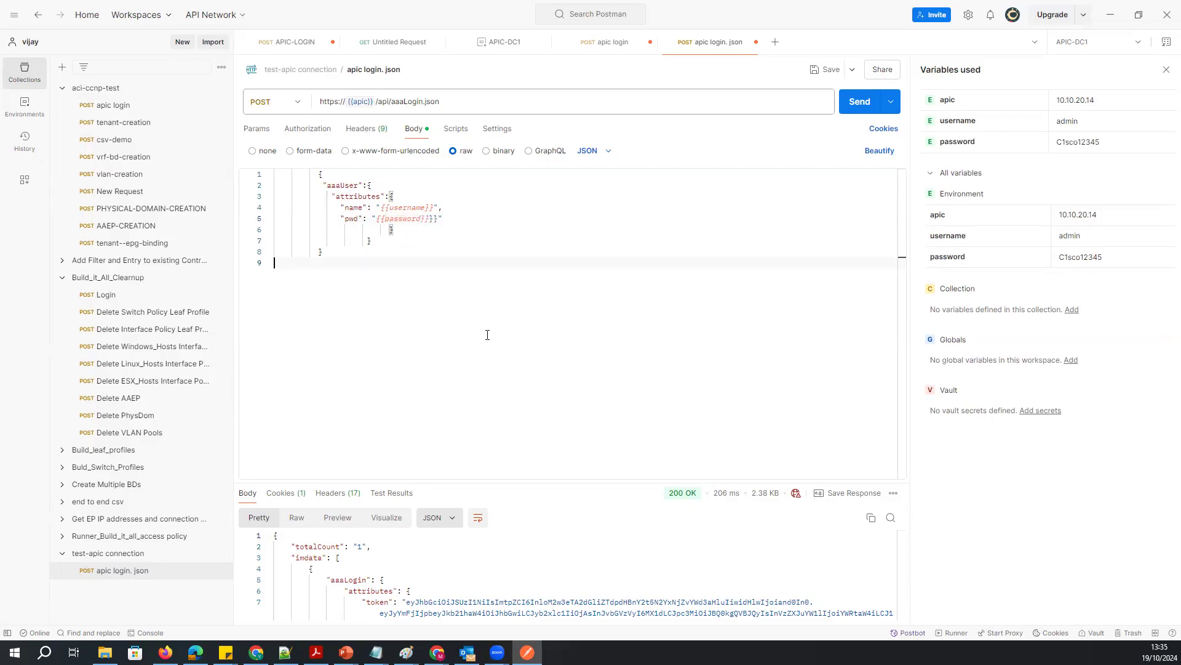
left_click(438, 219)
left_click(480, 327)
- Save and send the apic login. json request, and enlarge the response area
left_click(813, 79)
left_click(859, 102)
left_click_drag(528, 484, 487, 437)
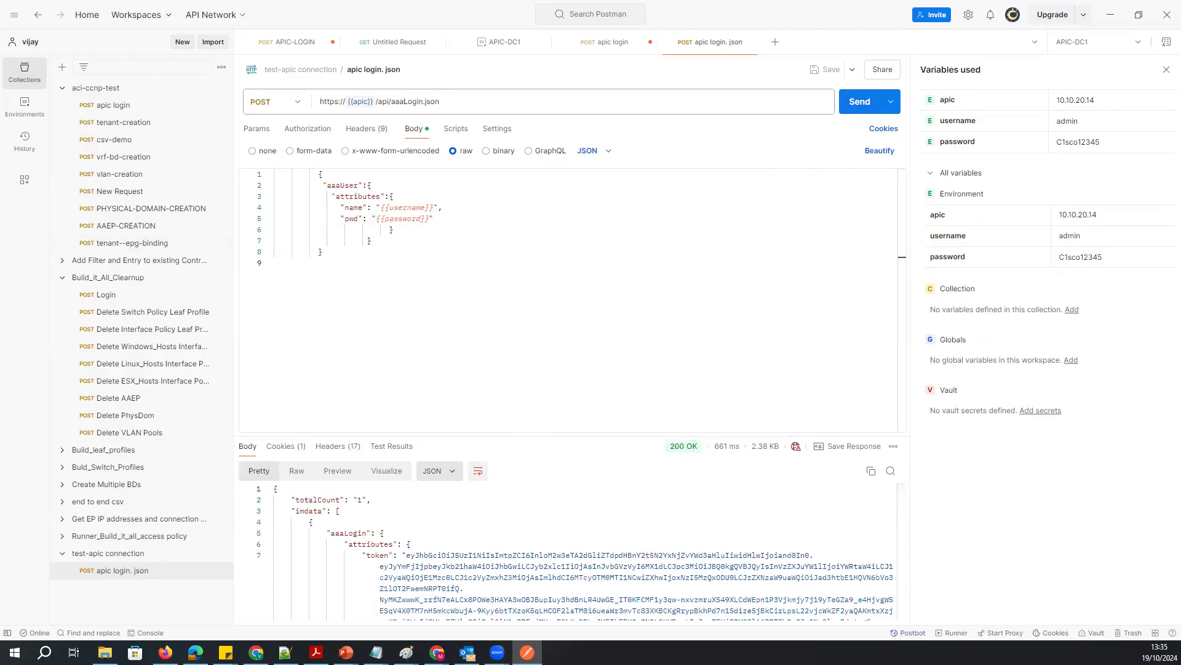
mouse_move(363, 98)
left_mouse_down()
mouse_move(473, 67)
mouse_move(884, 74)
mouse_move(1070, 43)
mouse_move(1075, 59)
left_mouse_up()
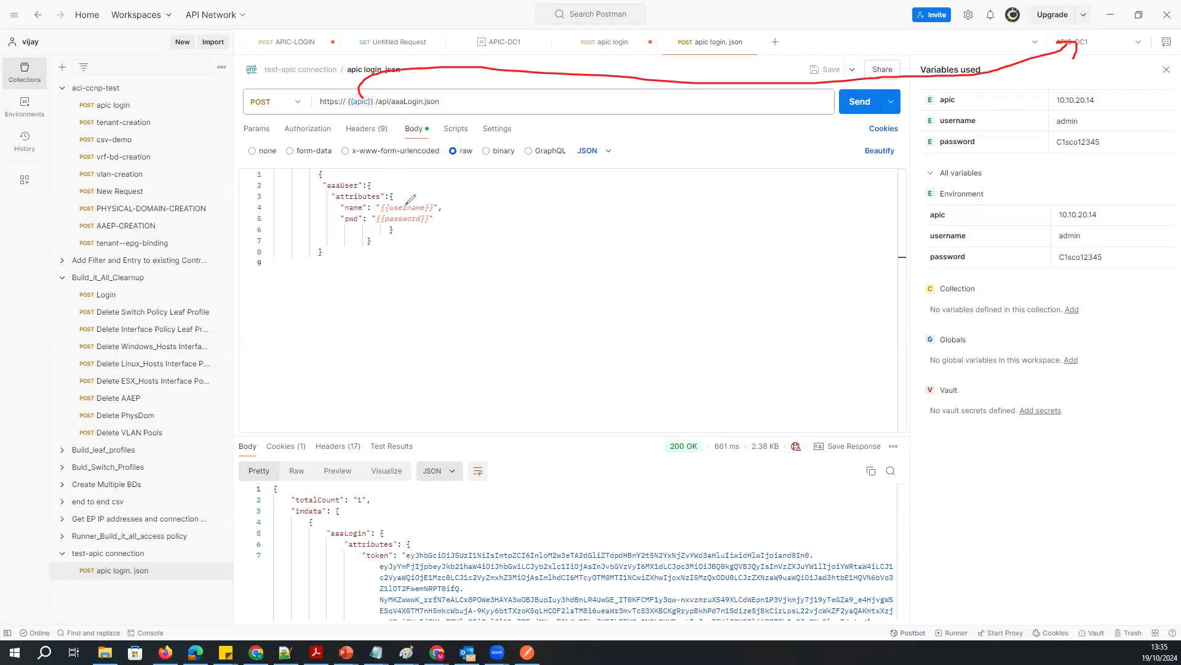
left_click_drag(406, 204, 1050, 144)
mouse_move(408, 223)
left_mouse_down()
mouse_move(449, 249)
mouse_move(1074, 192)
mouse_move(1046, 150)
left_mouse_up()
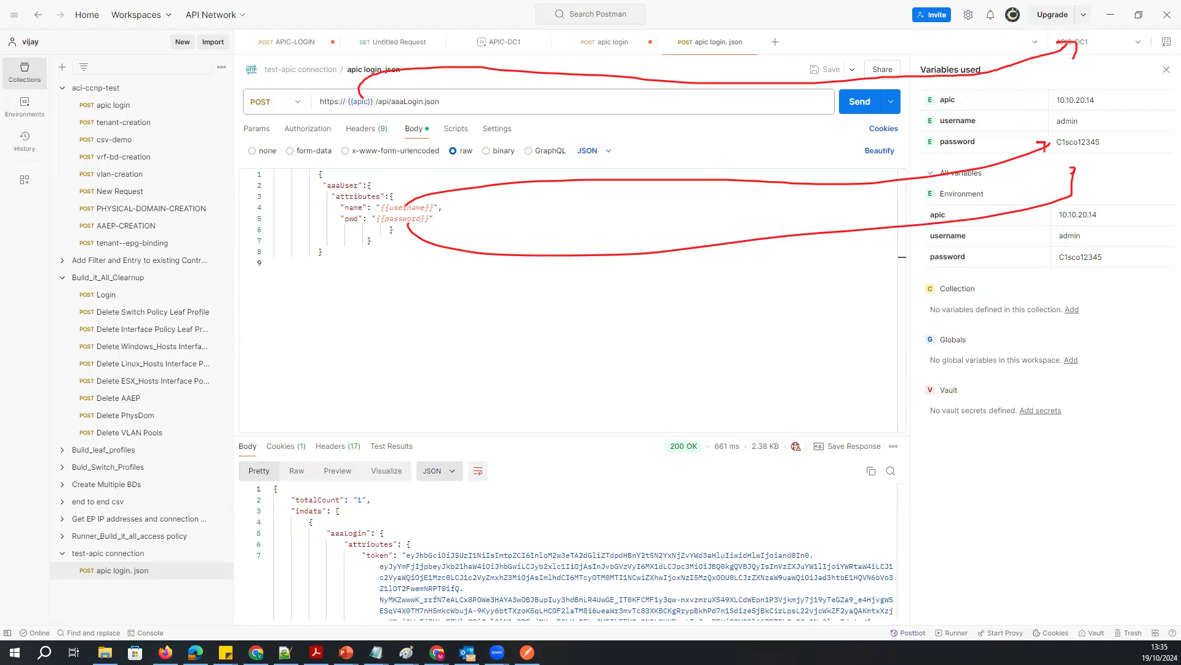
key("Escape")
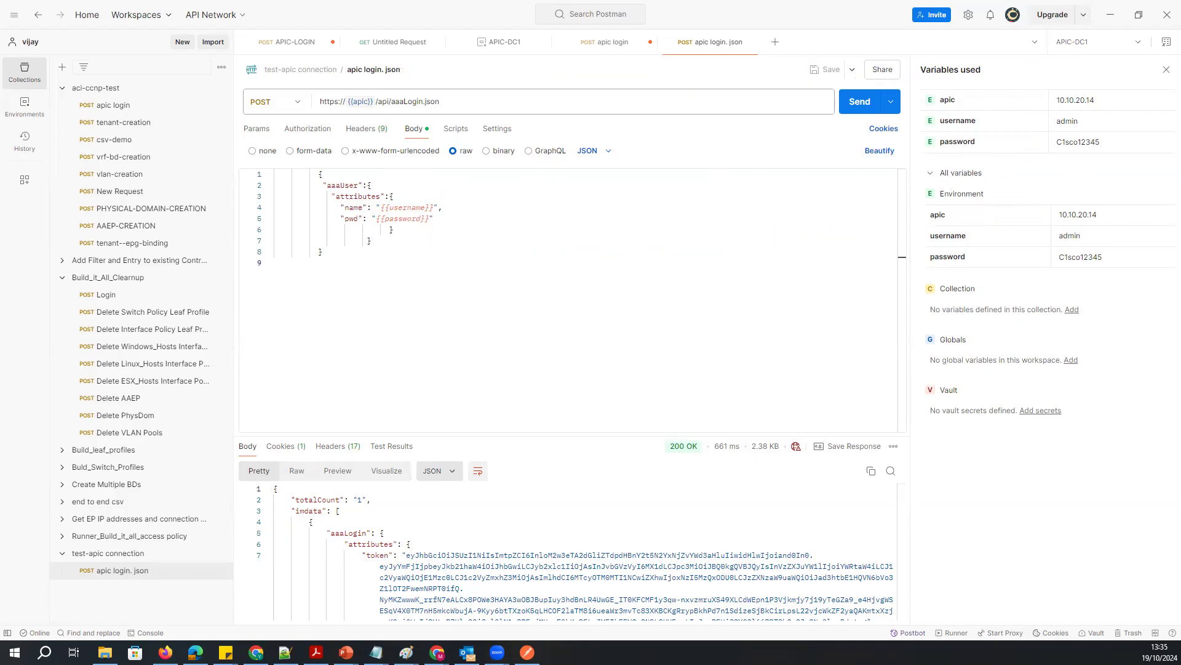
- Replace the IP address in aci-ccnp-test's tenant-creation URL with the {{apic}} variable, collapsing the Build_it_All_Clearnup collection
left_click(118, 126)
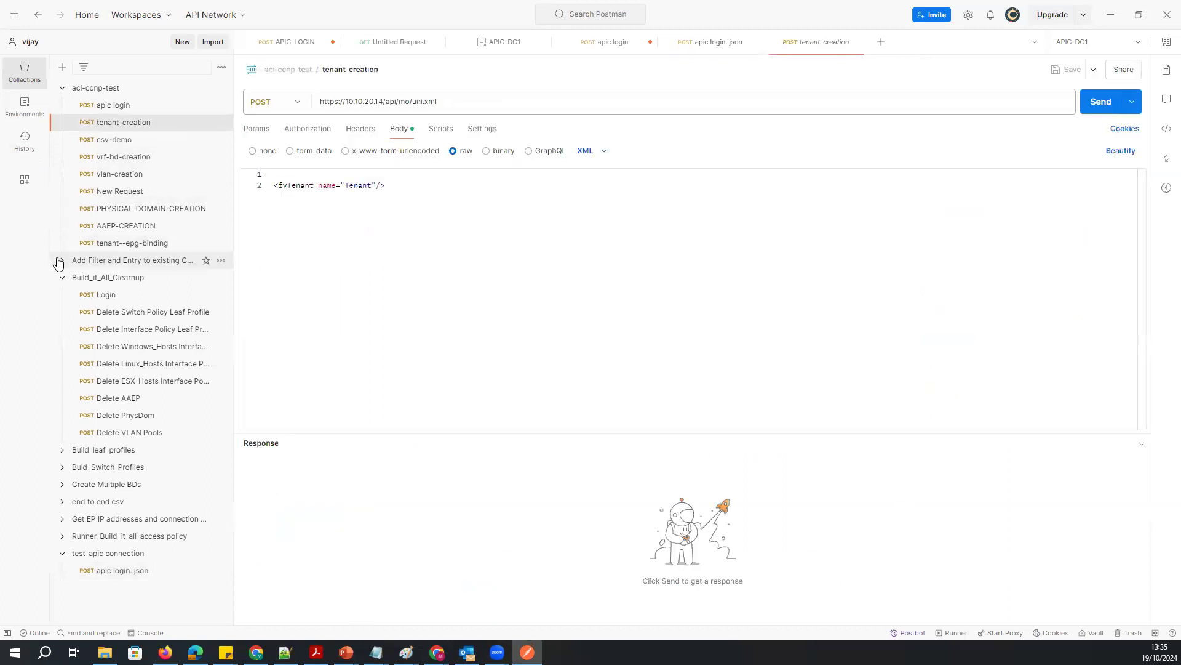
left_click(64, 280)
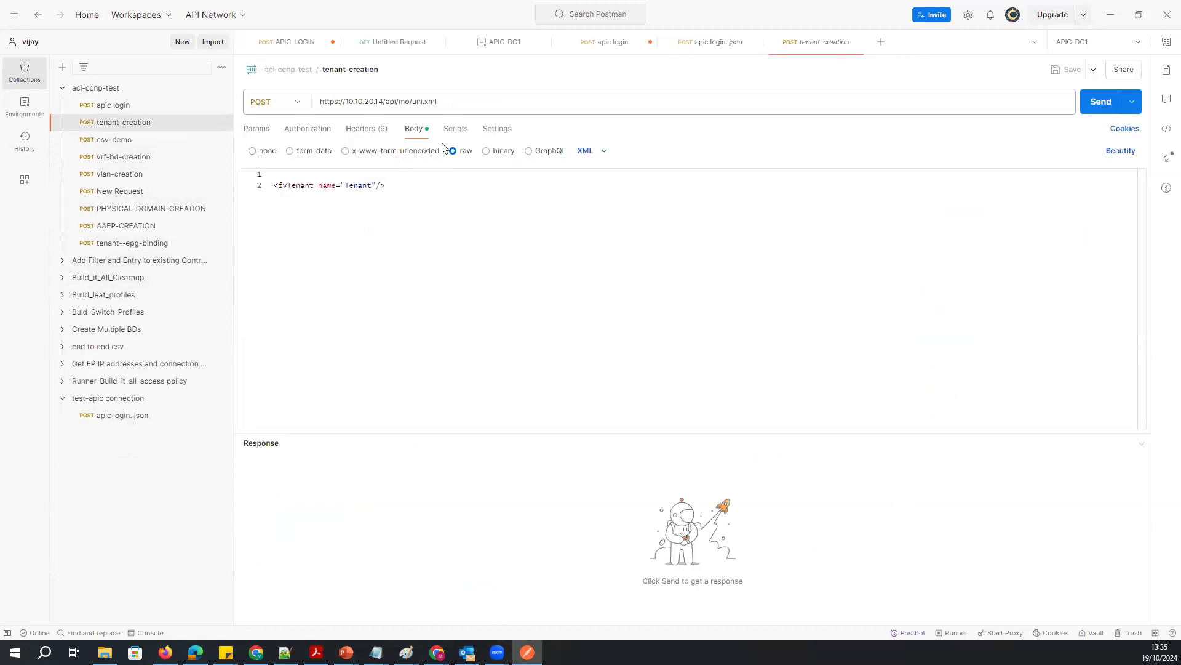
left_click_drag(384, 101, 346, 103)
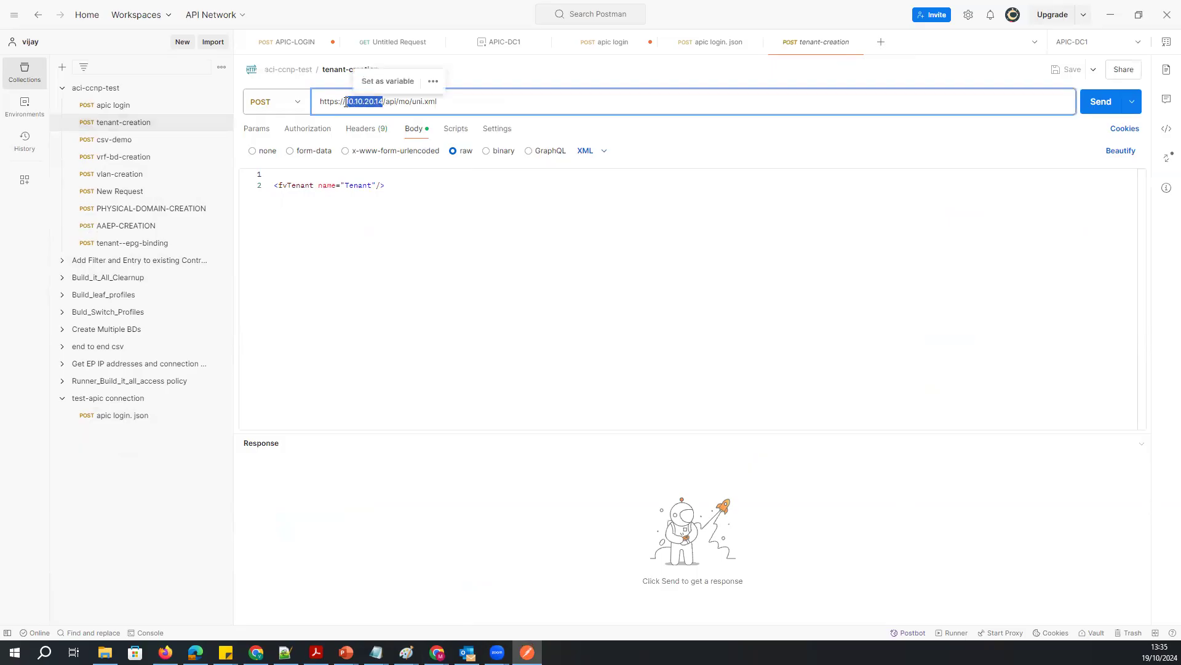
type("{{")
type("apic")
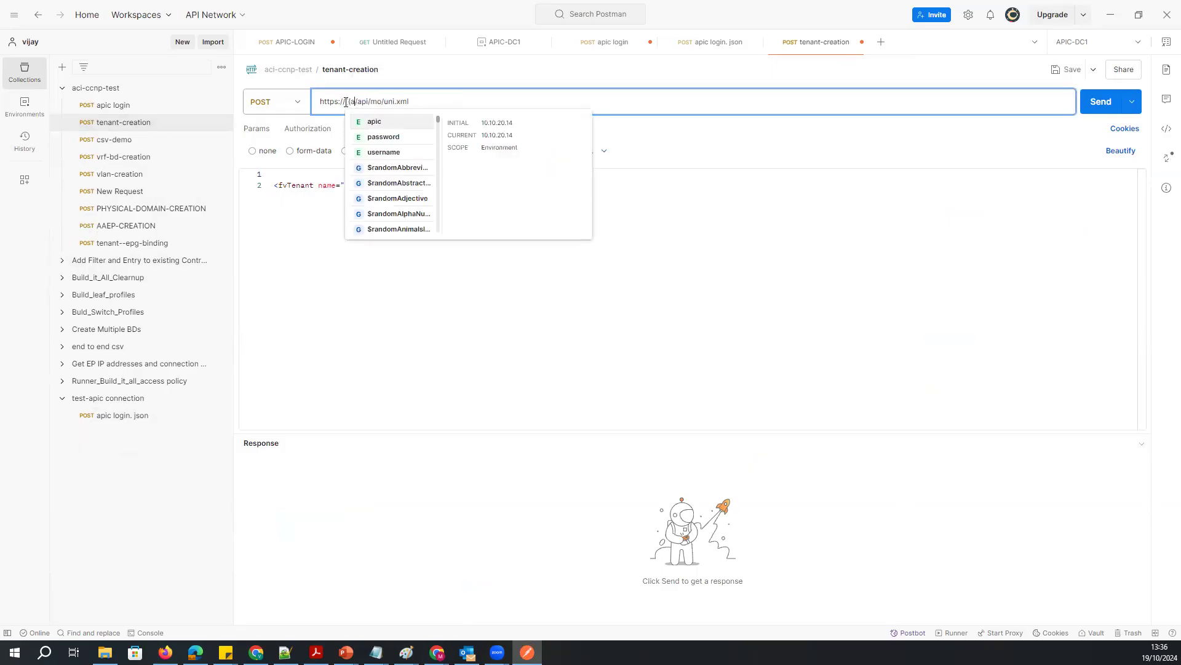
key("Return")
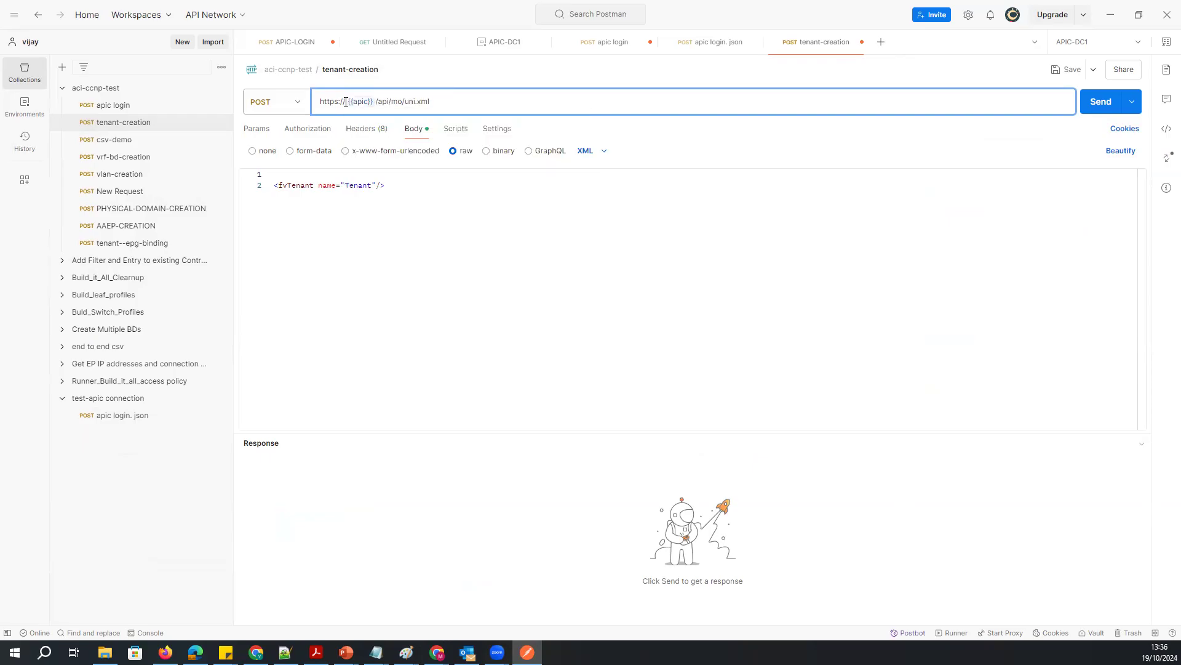
left_click(437, 271)
- Send the apic login request from the aci-ccnp-test collection to authenticate with the APIC
left_click(124, 107)
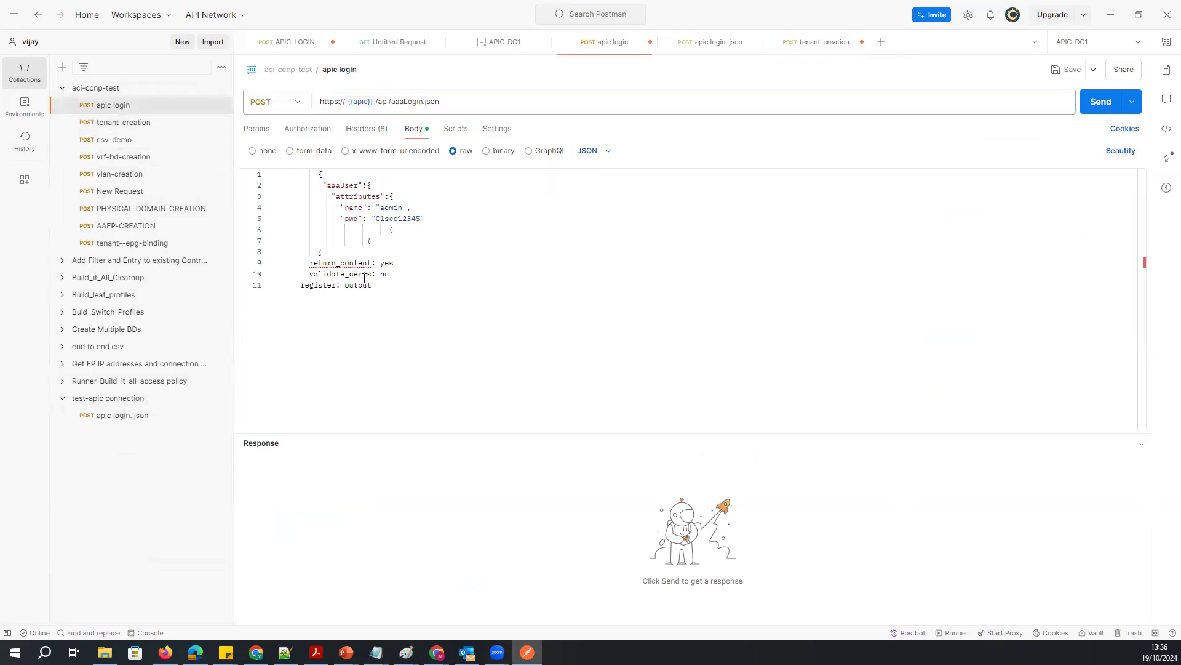
left_click(1098, 104)
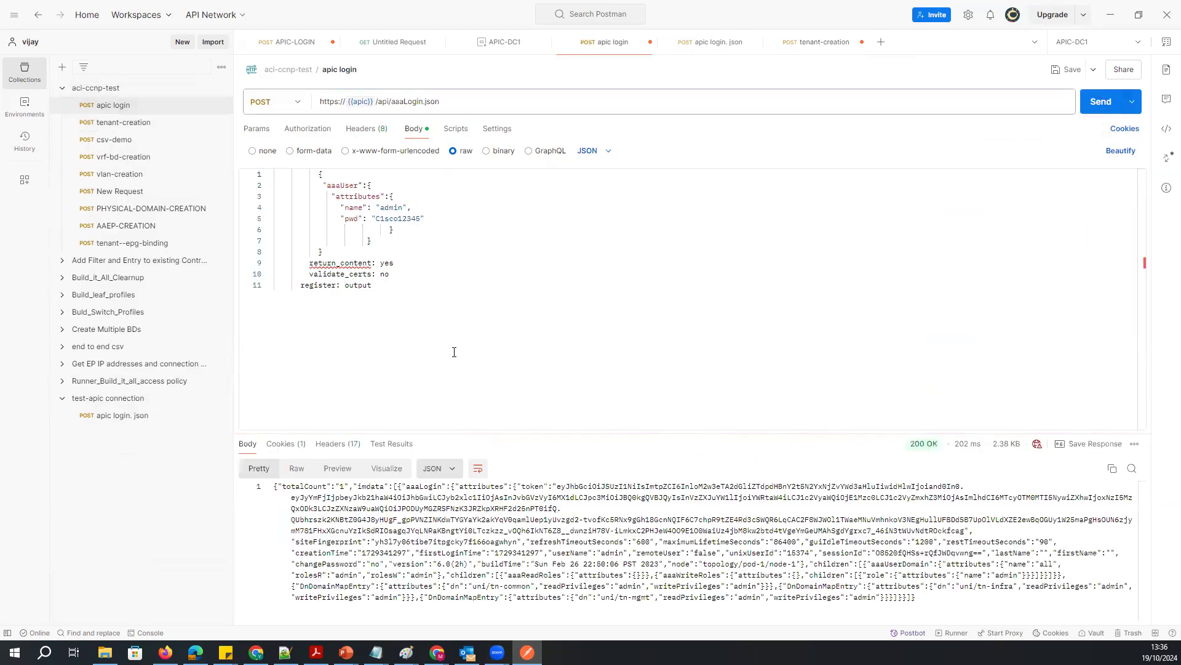
- Open the tenant-creation request in aci-ccnp-test and set the fvTenant name in its XML body to Tenant-test-postman
left_click(99, 123)
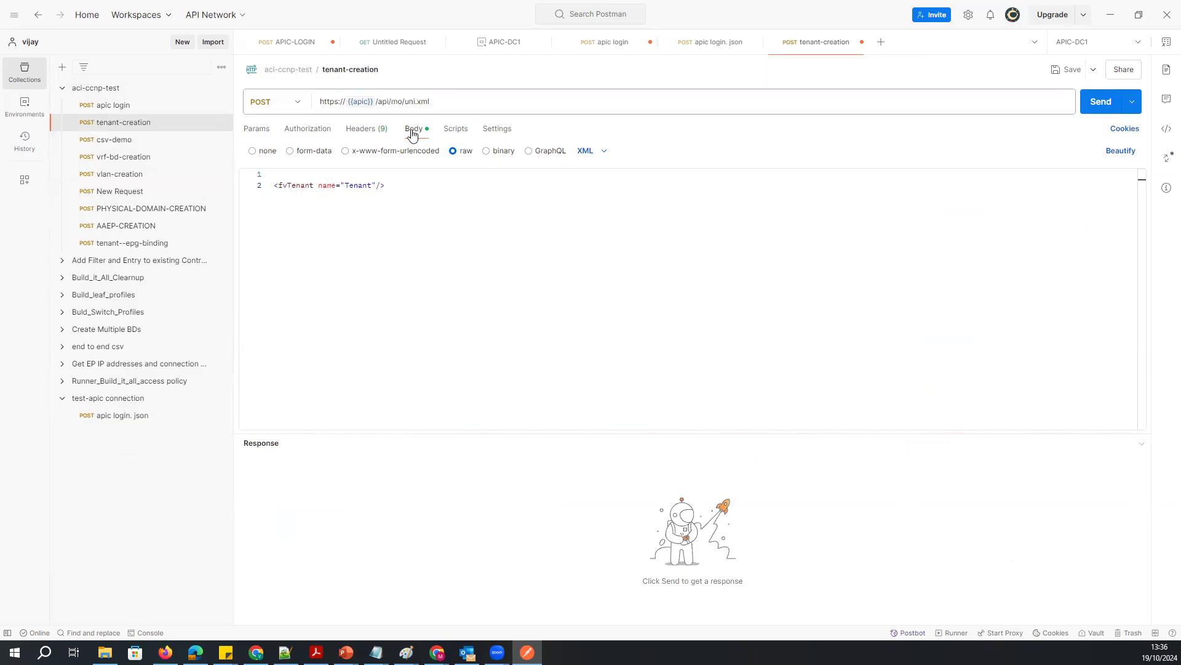
left_click(370, 128)
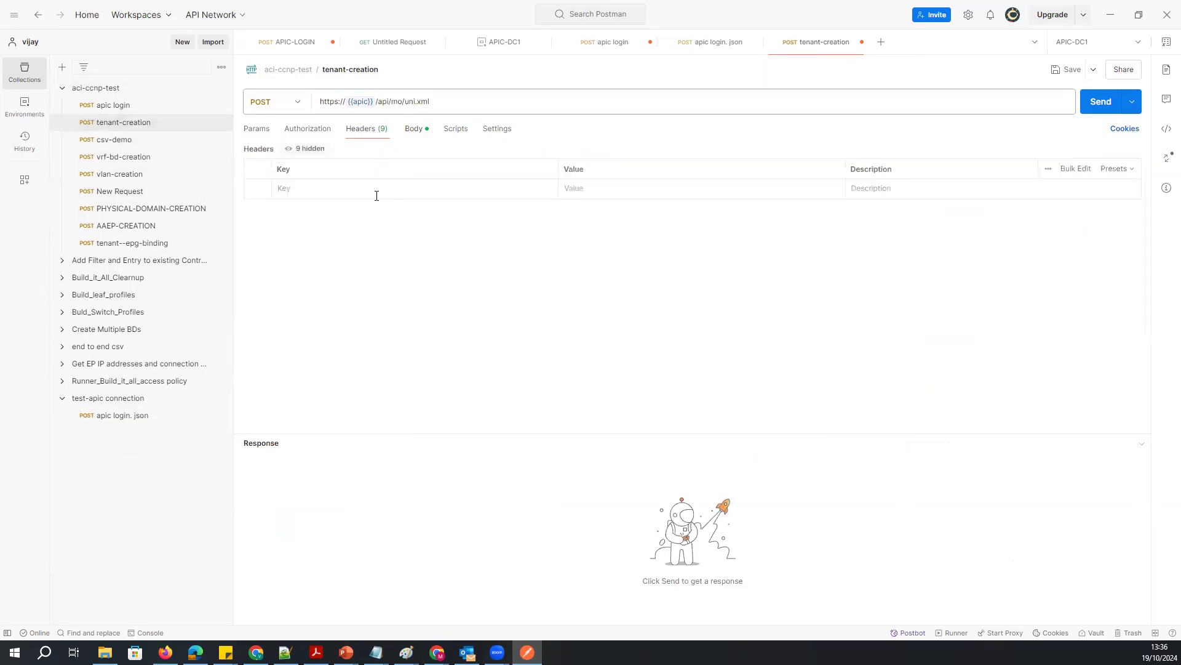
left_click(420, 135)
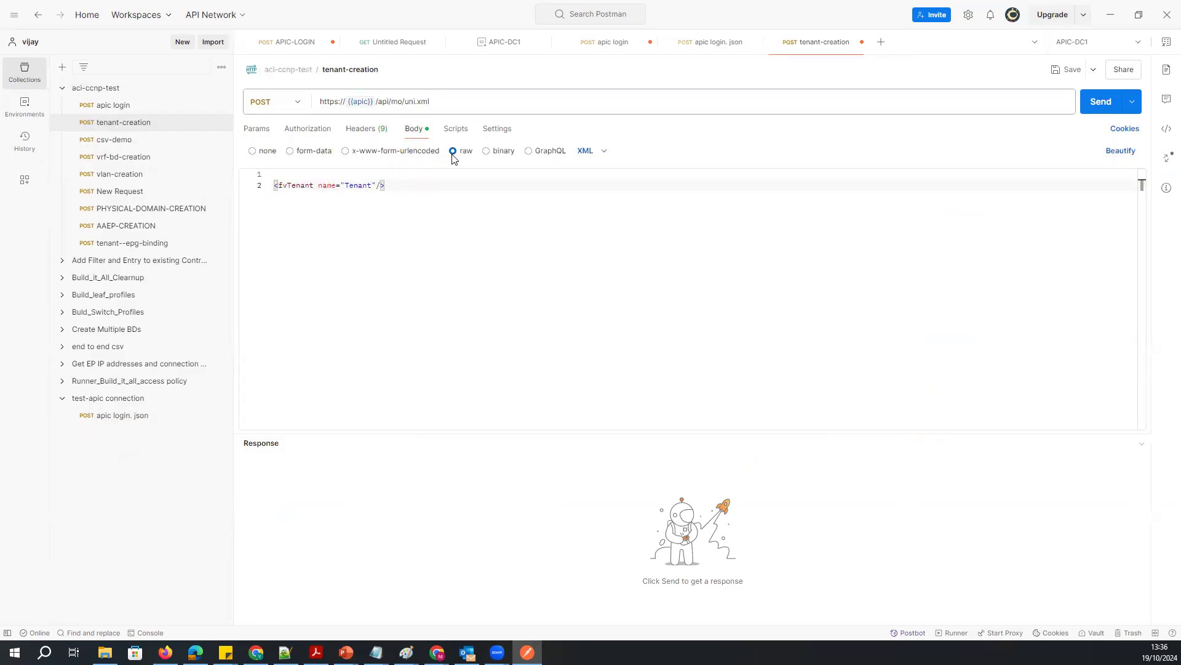
left_click_drag(283, 185, 306, 185)
left_click(372, 198)
double_click(372, 185)
type("Tenant_test")
left_click_drag(348, 185, 397, 185)
left_click(401, 214)
double_click(393, 186)
key("Right")
type("-postman")
- Keep the raw body format as XML and send the tenant-creation request
left_click(590, 151)
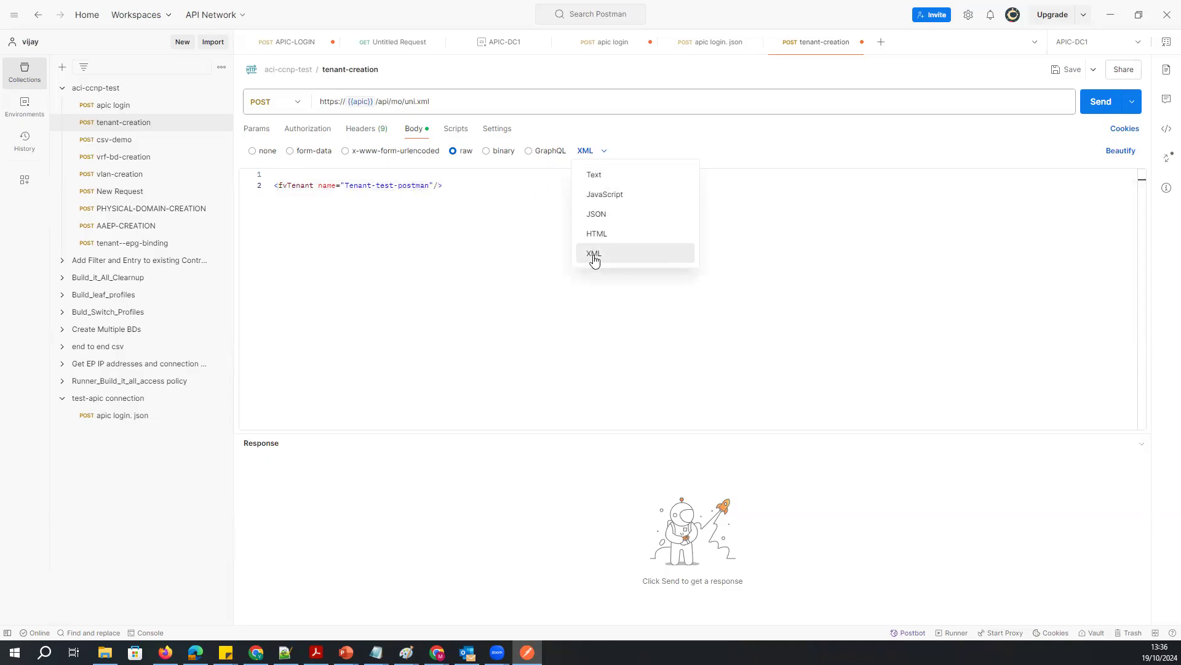
left_click(259, 256)
left_click(1095, 102)
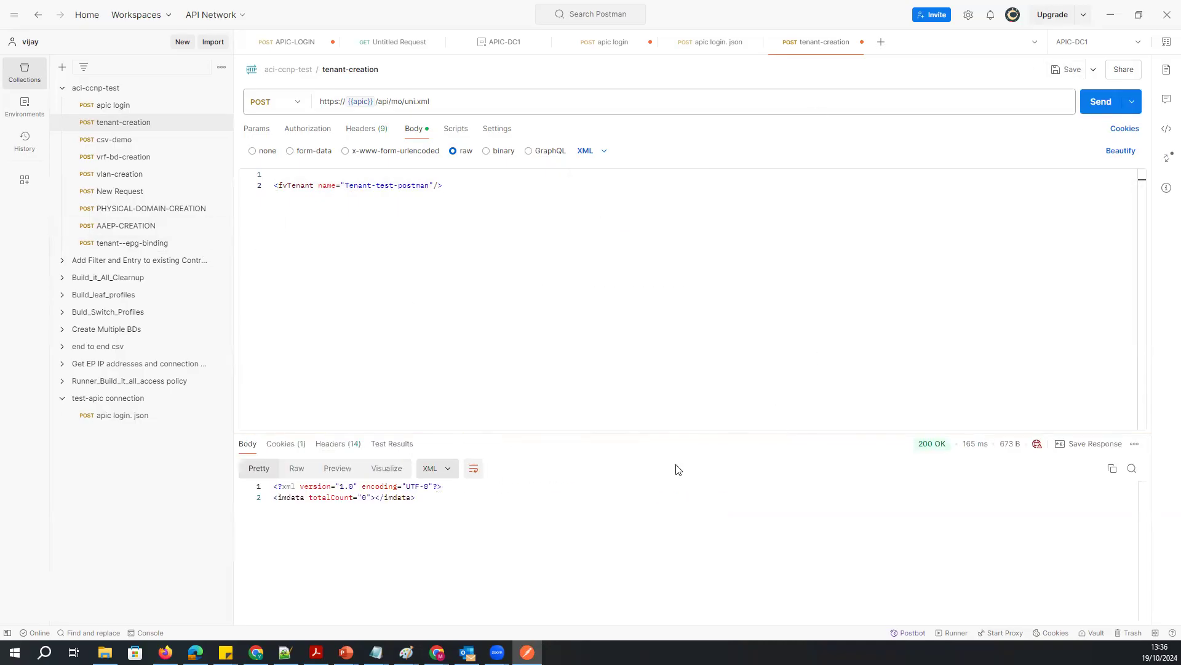
mouse_move(931, 448)
- Switch to the APIC page in Chrome and log in as admin with the account password
mouse_move(437, 651)
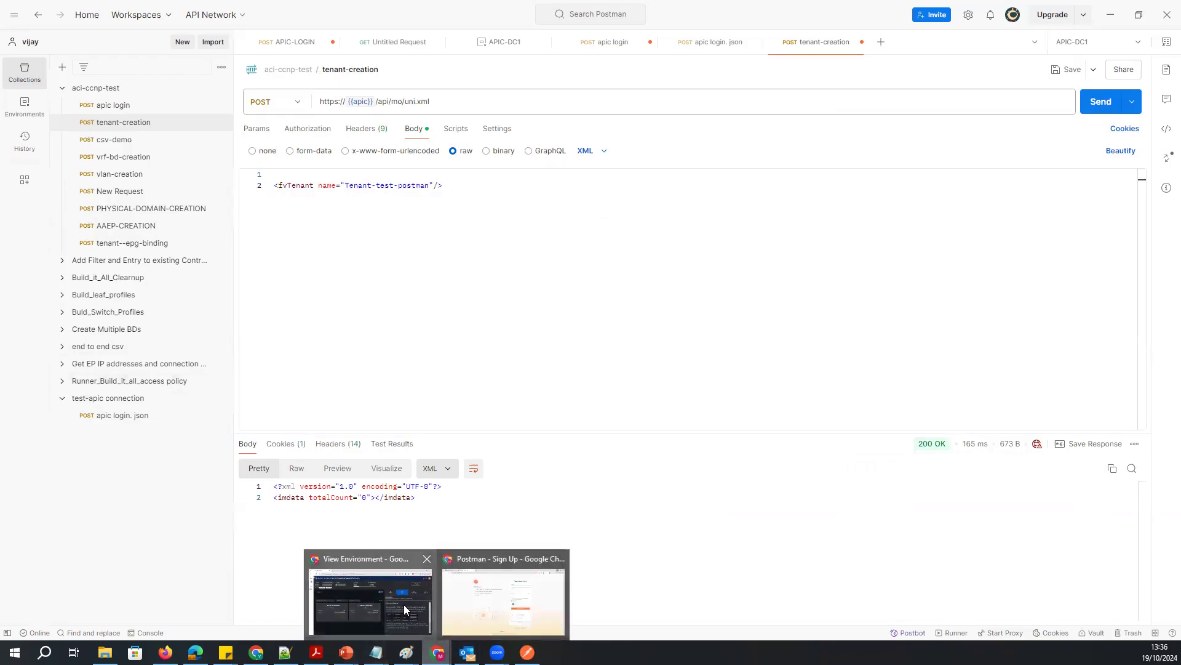
left_click(503, 596)
left_click(92, 12)
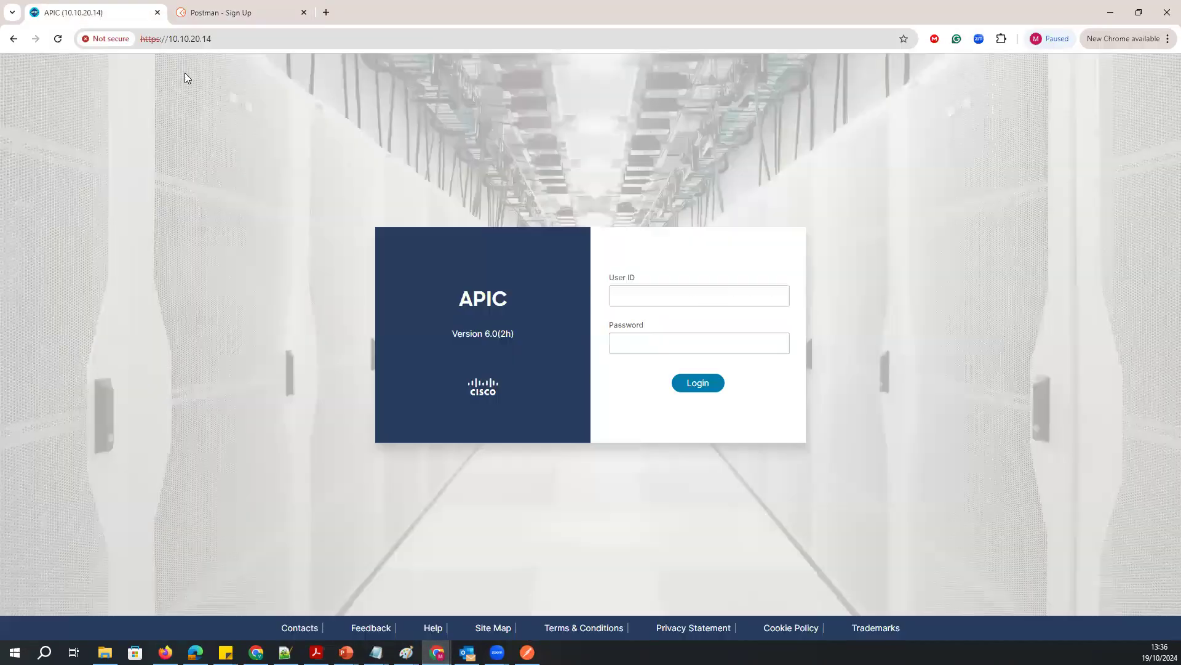
left_click(664, 301)
left_click(693, 345)
left_click(647, 343)
type("•••")
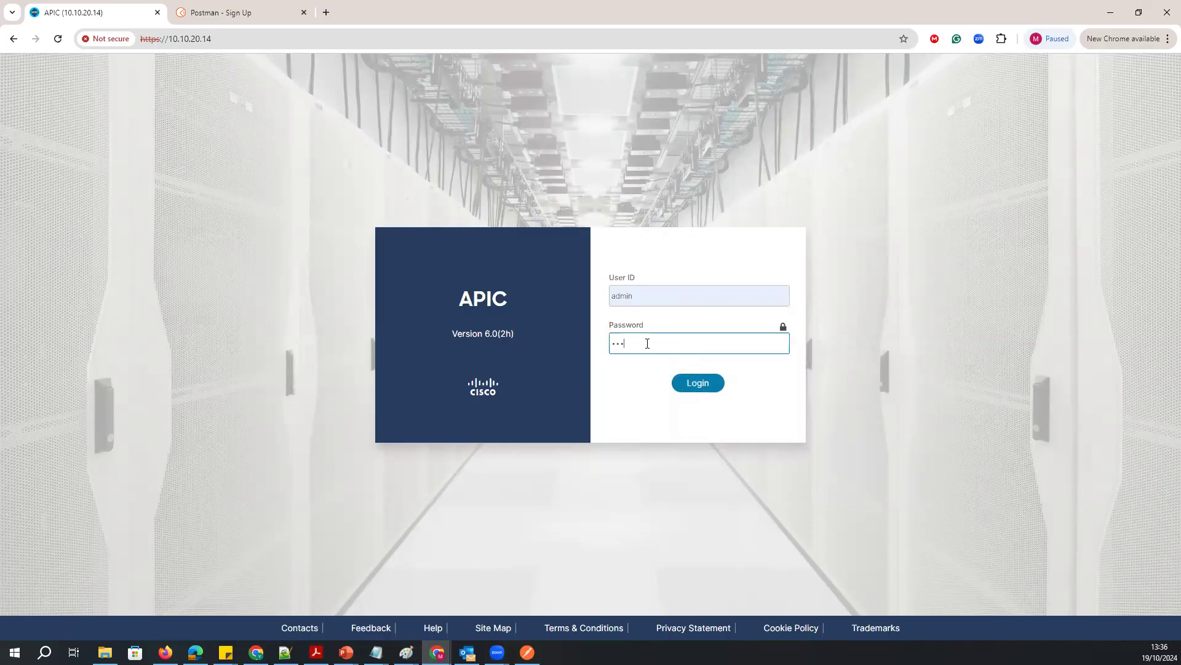
key("Return")
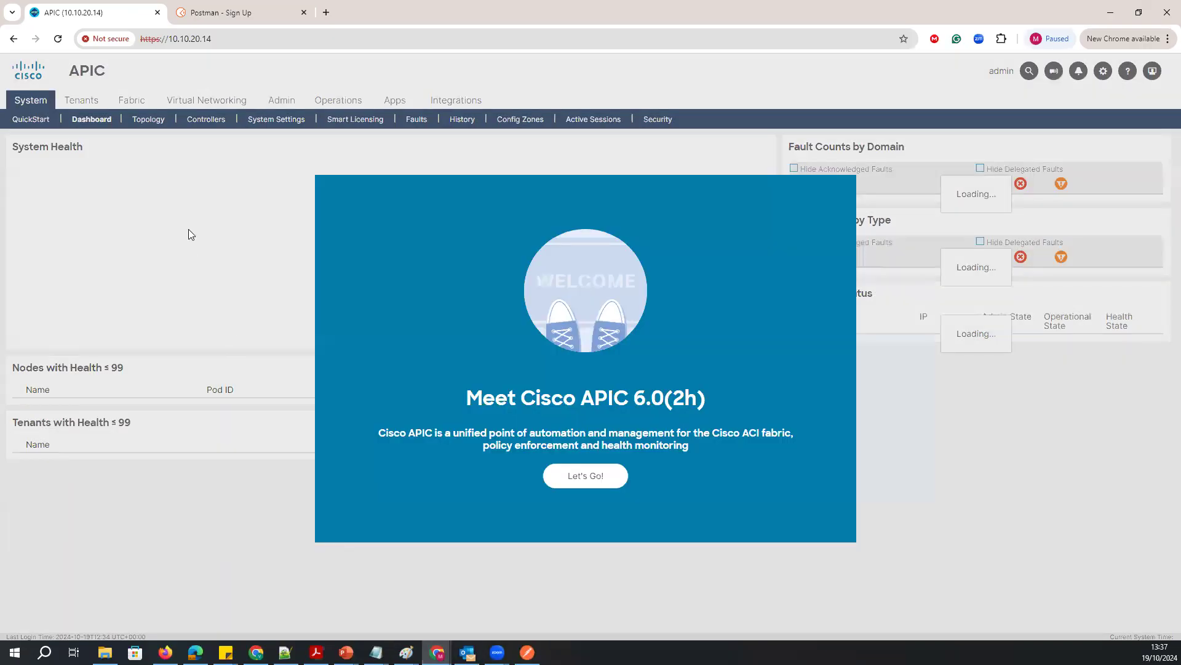
- Dismiss the APIC welcome and What's New dialogs, and select Tenant-test-postman in the list of all tenants
left_click(599, 480)
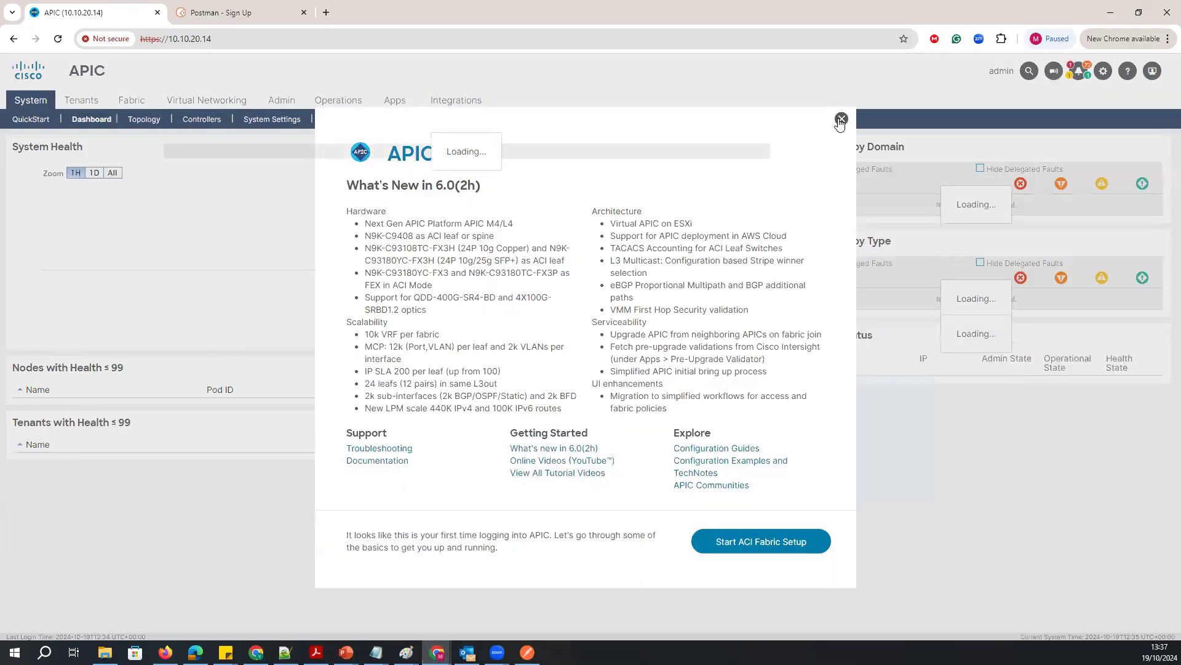
left_click(841, 119)
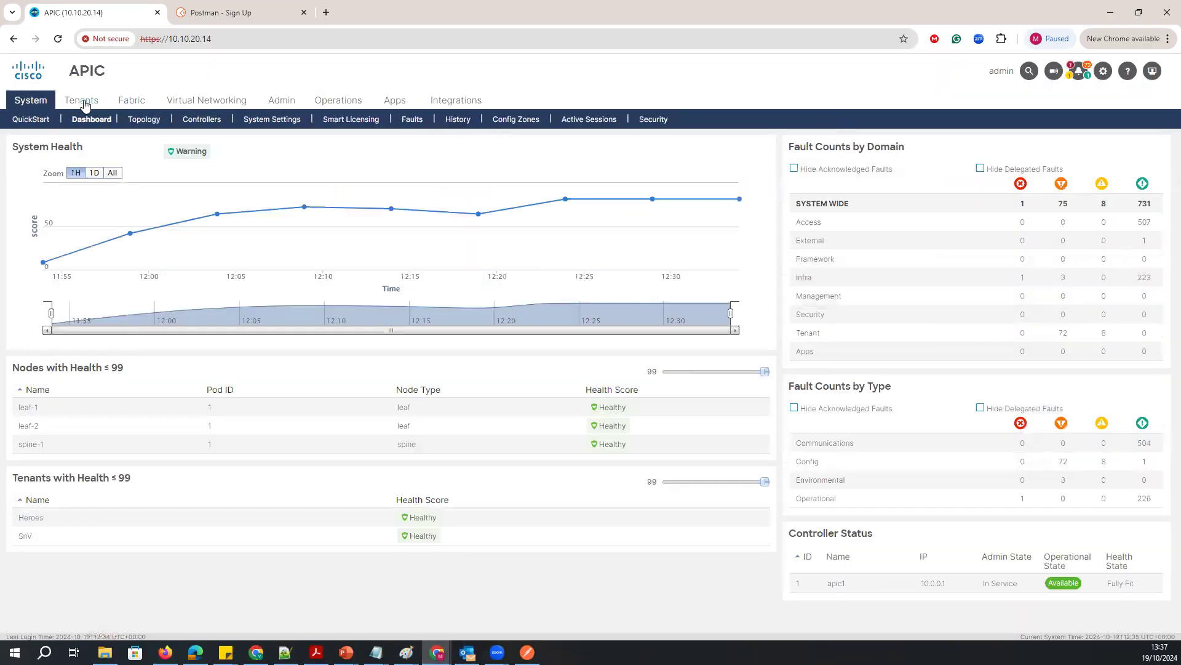
left_click(82, 100)
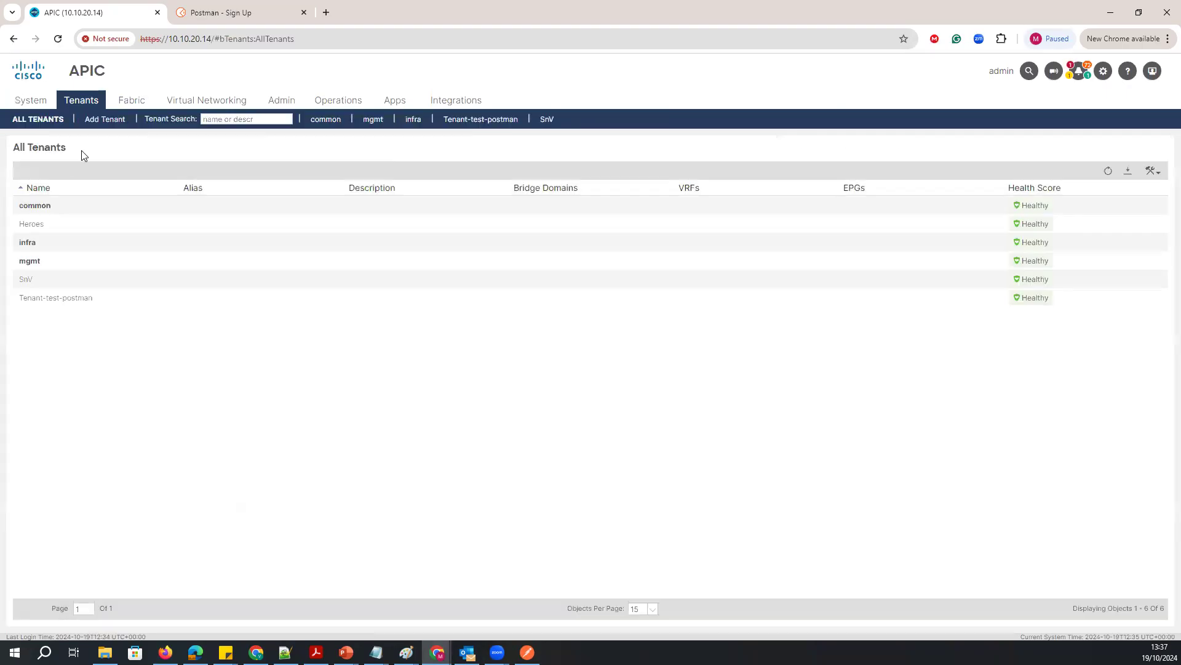
left_click(53, 303)
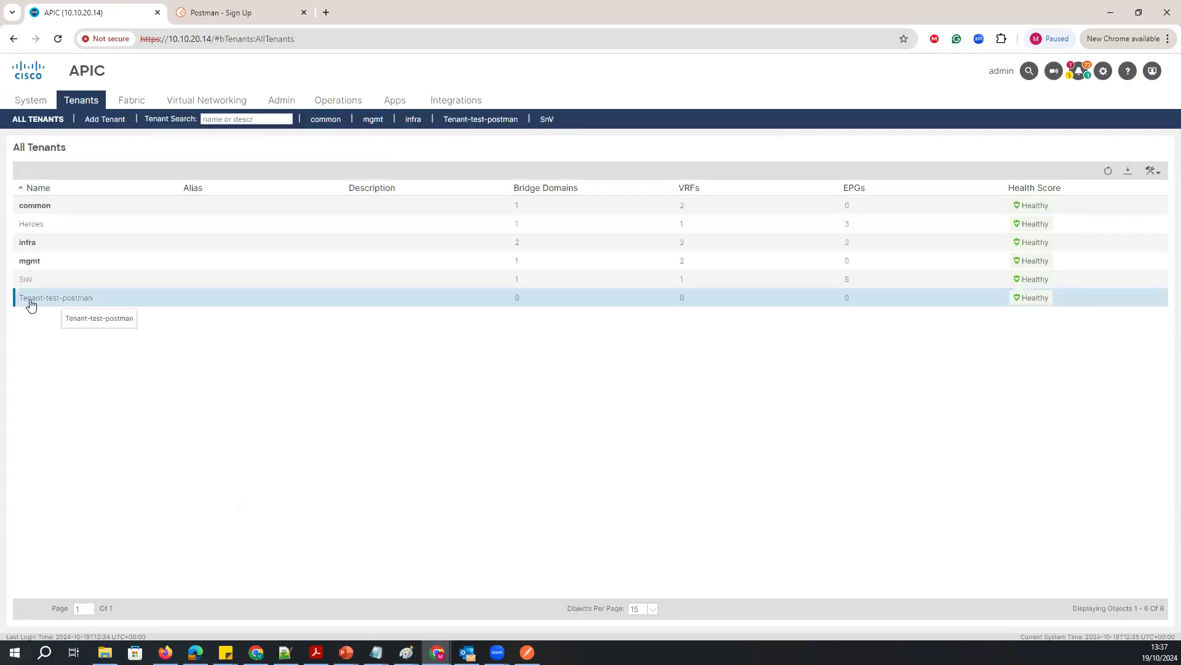
- Open the API Inspector, move its window clear of the tenant names, and enable Wrap and Newest at the top
left_click(1152, 71)
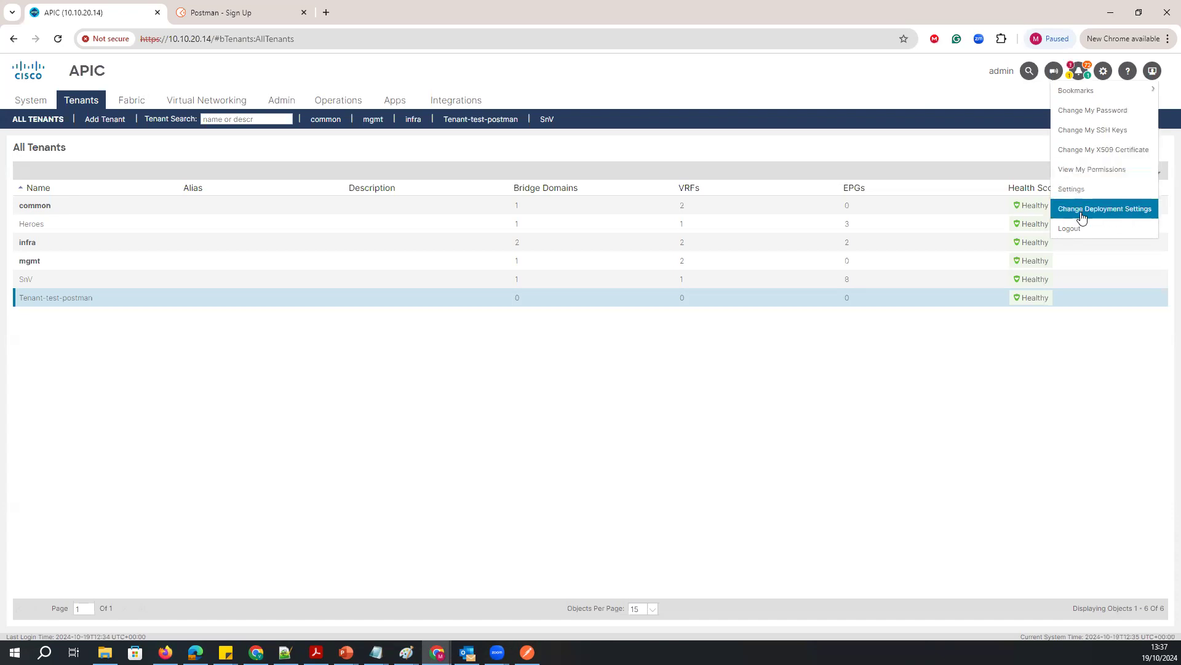
left_click(1104, 76)
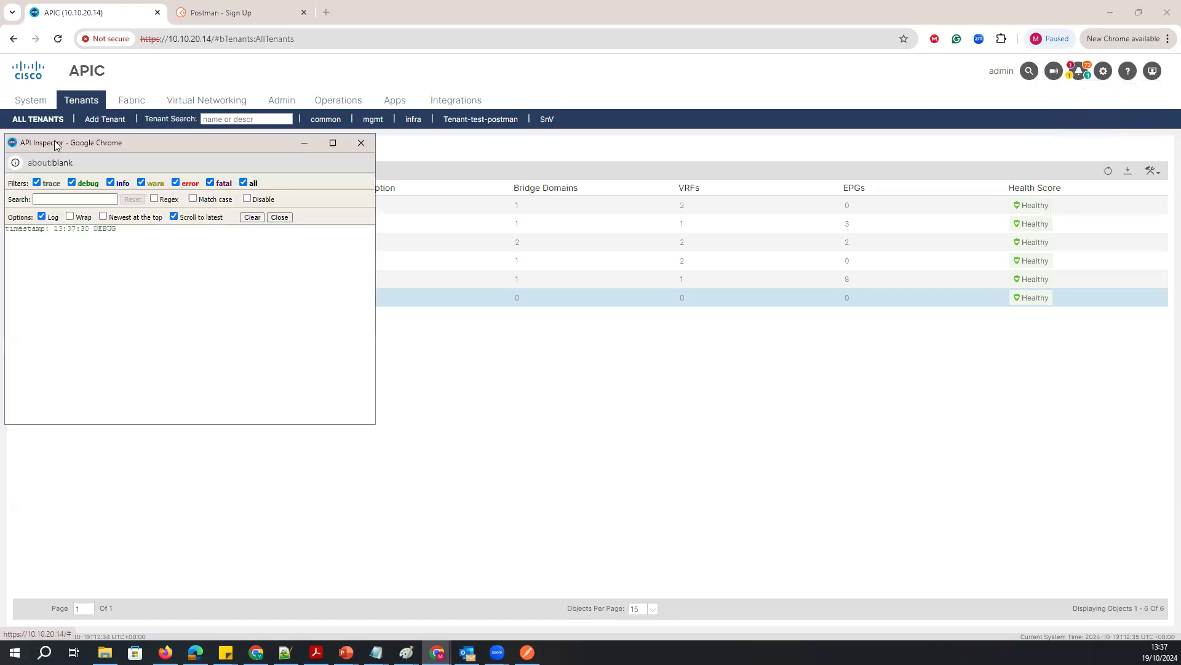
left_click_drag(143, 144, 654, 202)
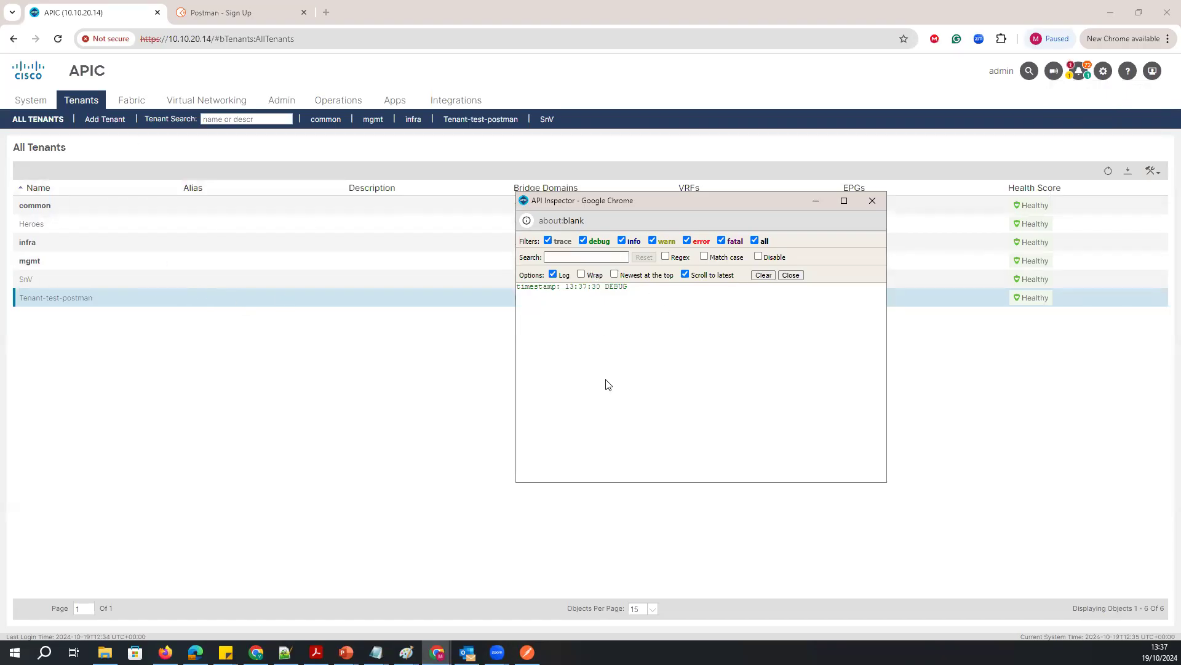
left_click(581, 275)
left_click(615, 275)
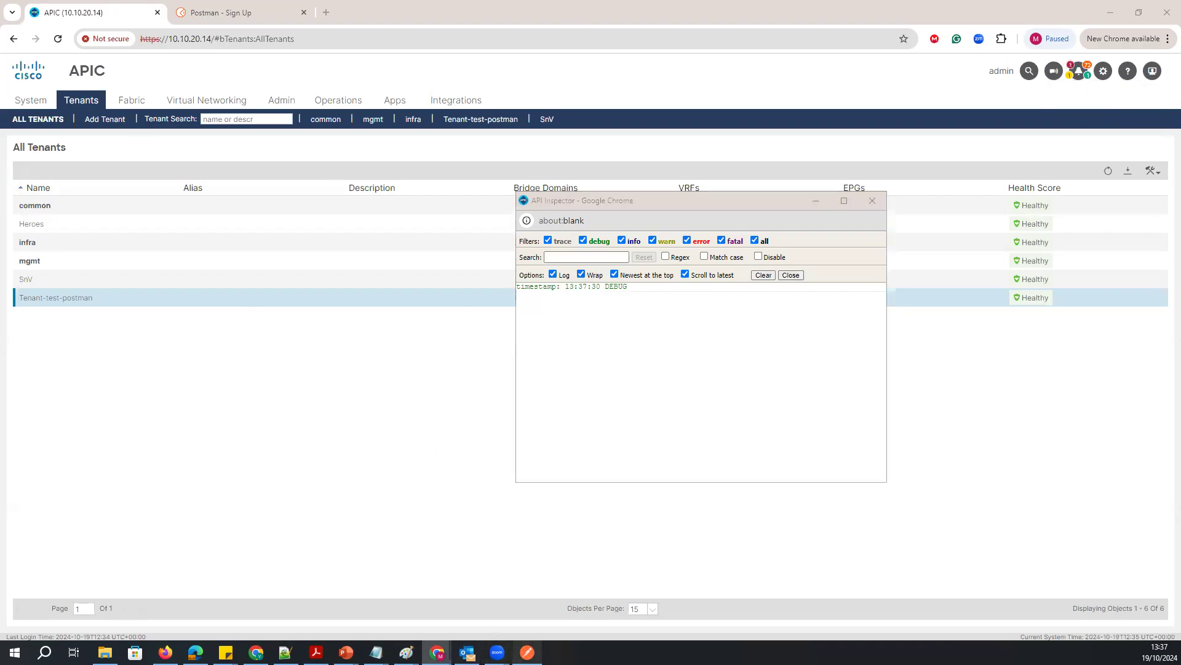
- Switch to Postman, change the tenant name in the request body to Tenant-test-postman2, and send the request
left_click(528, 651)
double_click(426, 186)
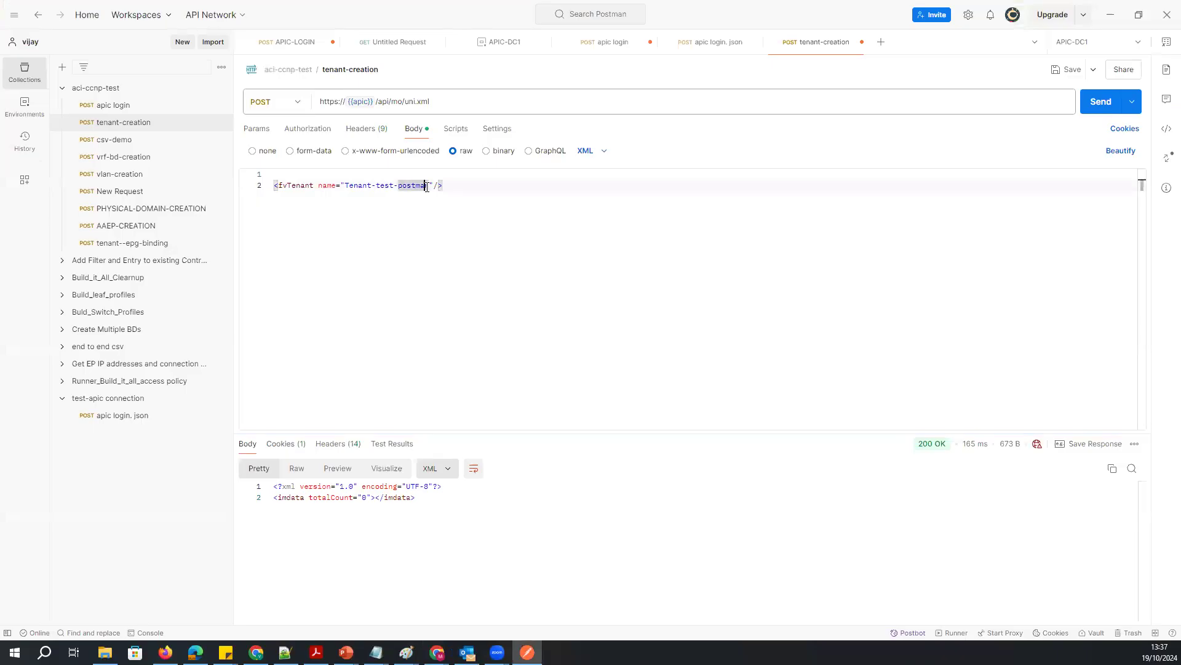
type("1")
key("BackSpace")
type("-2")
key("BackSpace")
left_click(431, 185)
type("2")
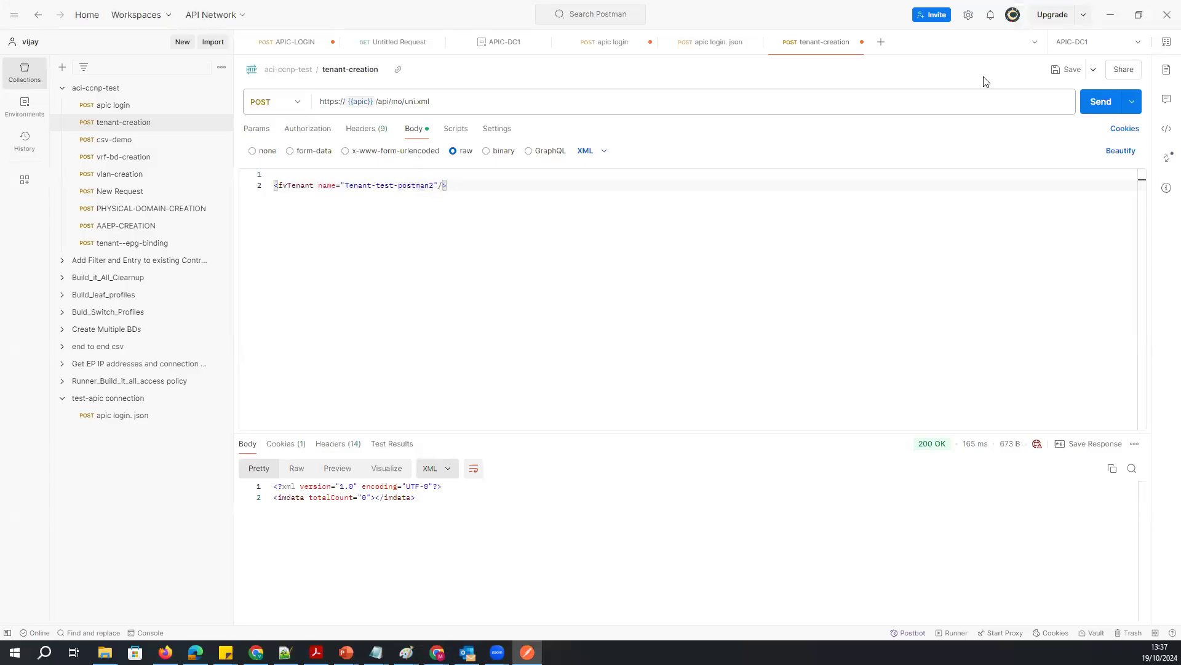
left_click(1087, 108)
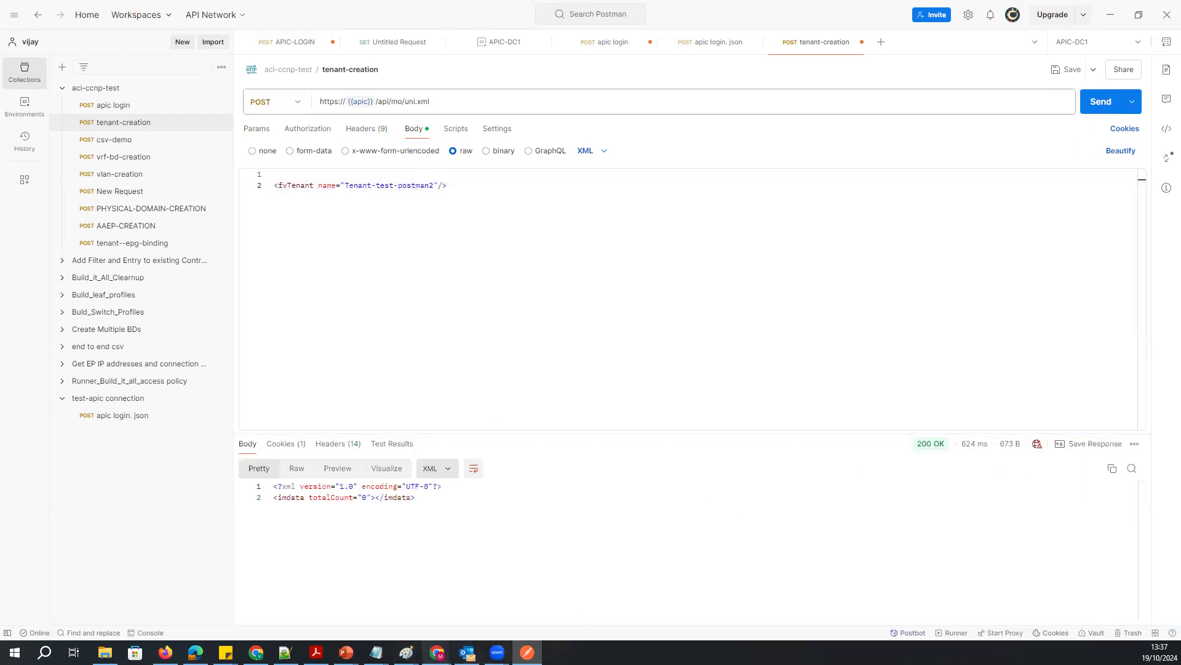
- Switch to Chrome and check the All Tenants list and the API Inspector log for the new tenant
mouse_move(437, 652)
left_click(569, 594)
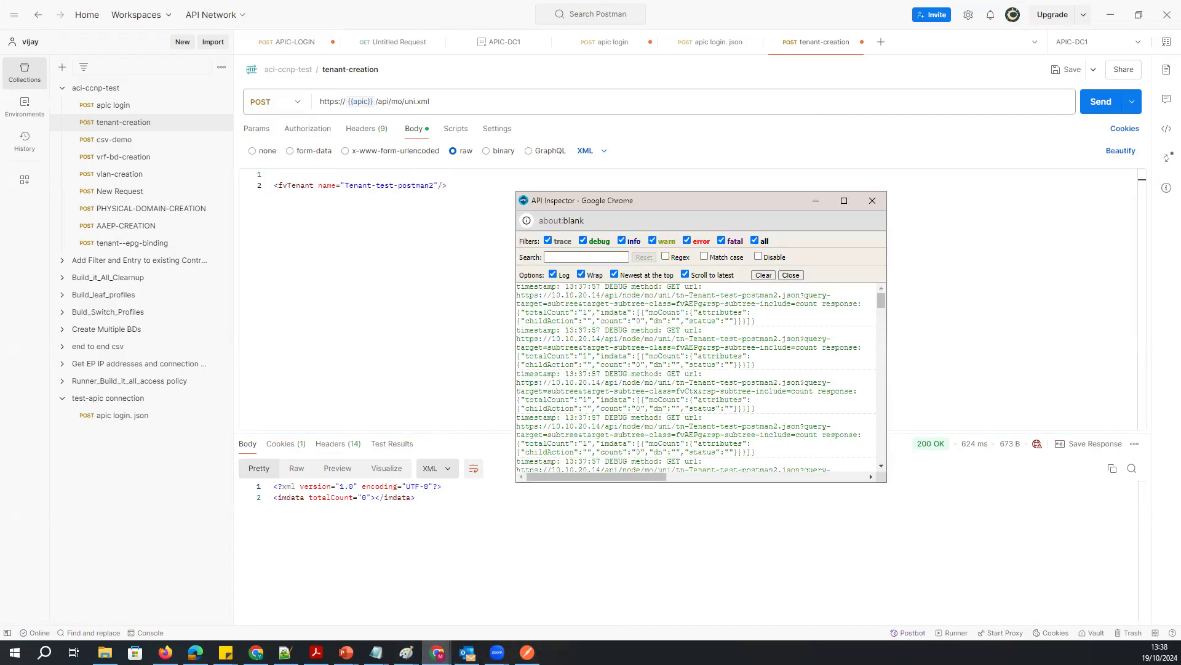
mouse_move(437, 653)
left_click(488, 587)
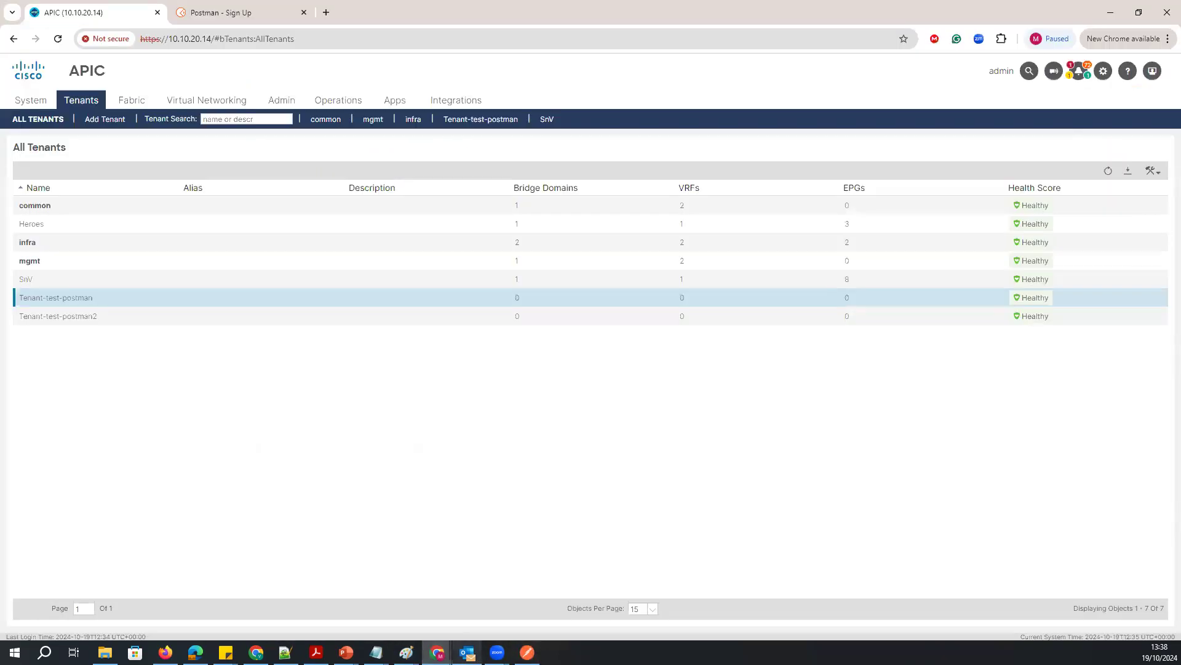
left_click(569, 585)
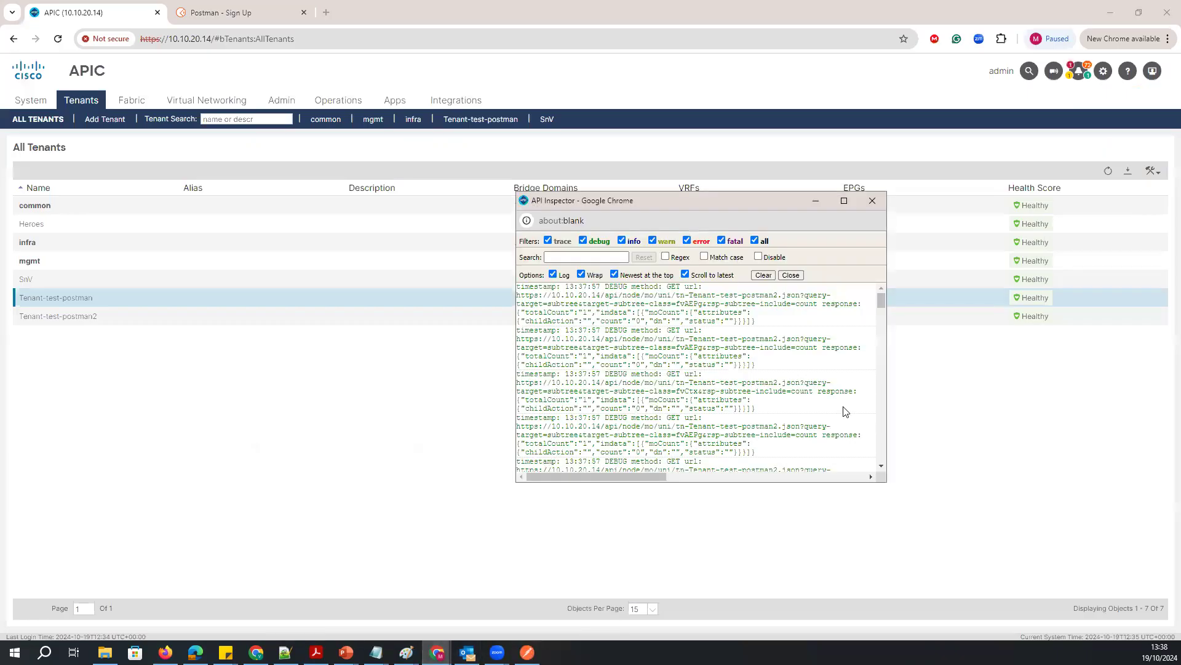
- Widen the API Inspector window and examine the log entries for Tenant-test-postman2, including the fvTenant event messages
left_click_drag(890, 406, 1176, 408)
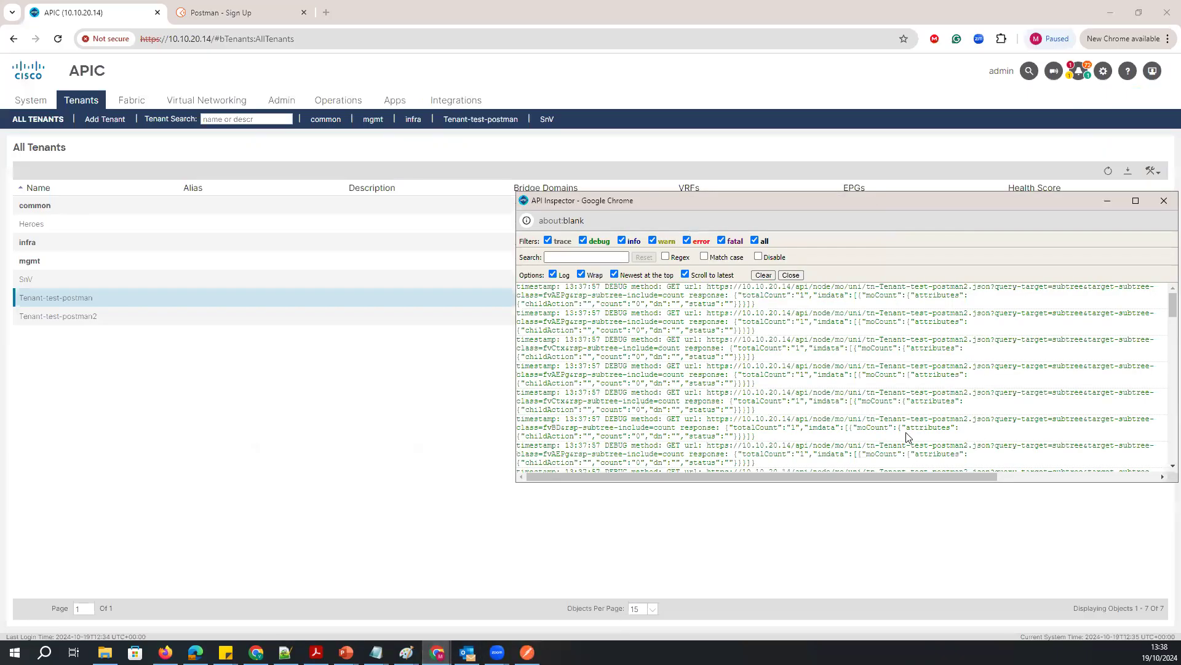
left_click_drag(971, 447, 748, 442)
left_click_drag(615, 437, 665, 437)
left_click(689, 448)
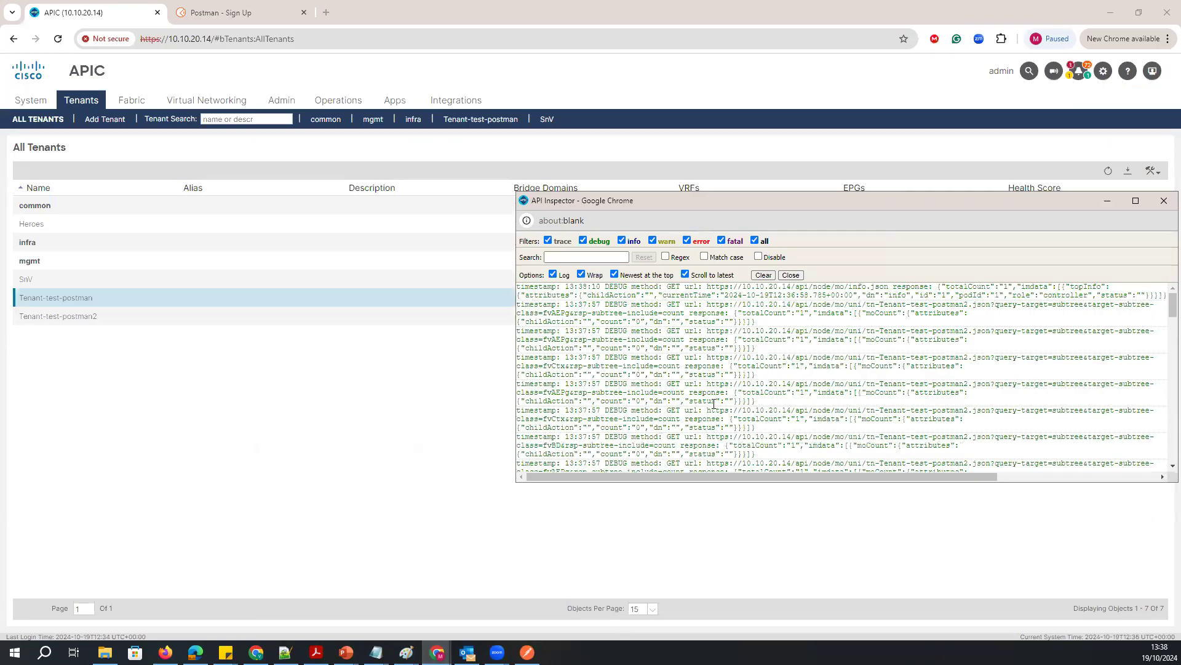
scroll(656, 387, "down", 4)
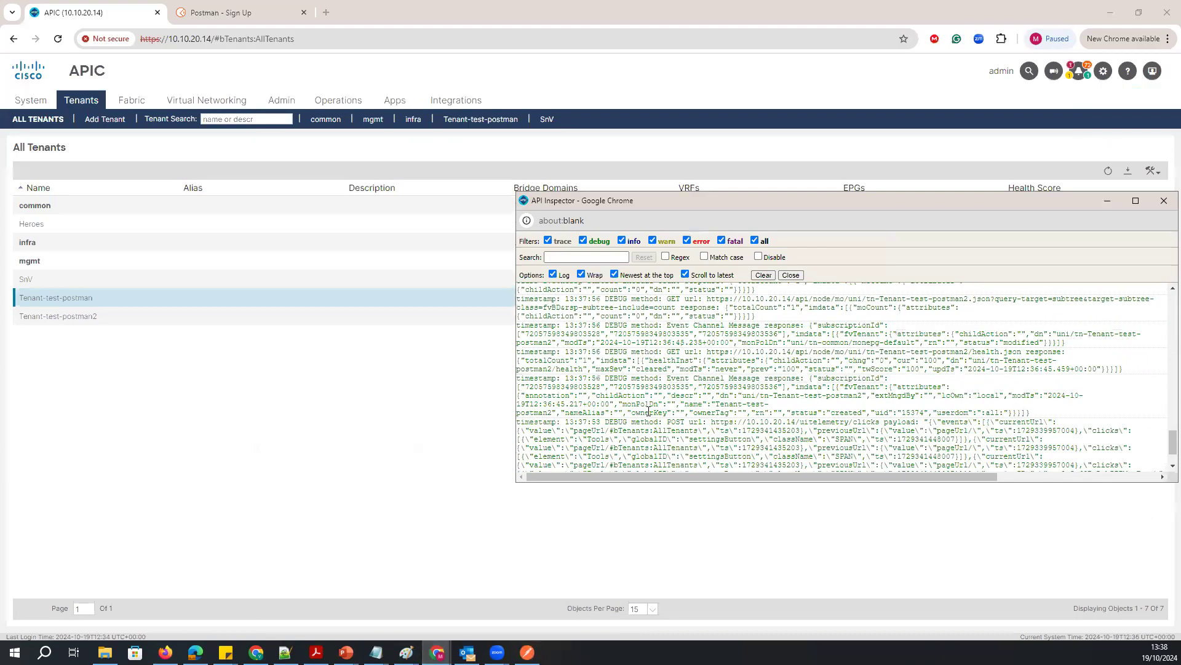
scroll(717, 453, "down", 1)
left_click_drag(665, 371, 907, 372)
left_click_drag(547, 379, 981, 440)
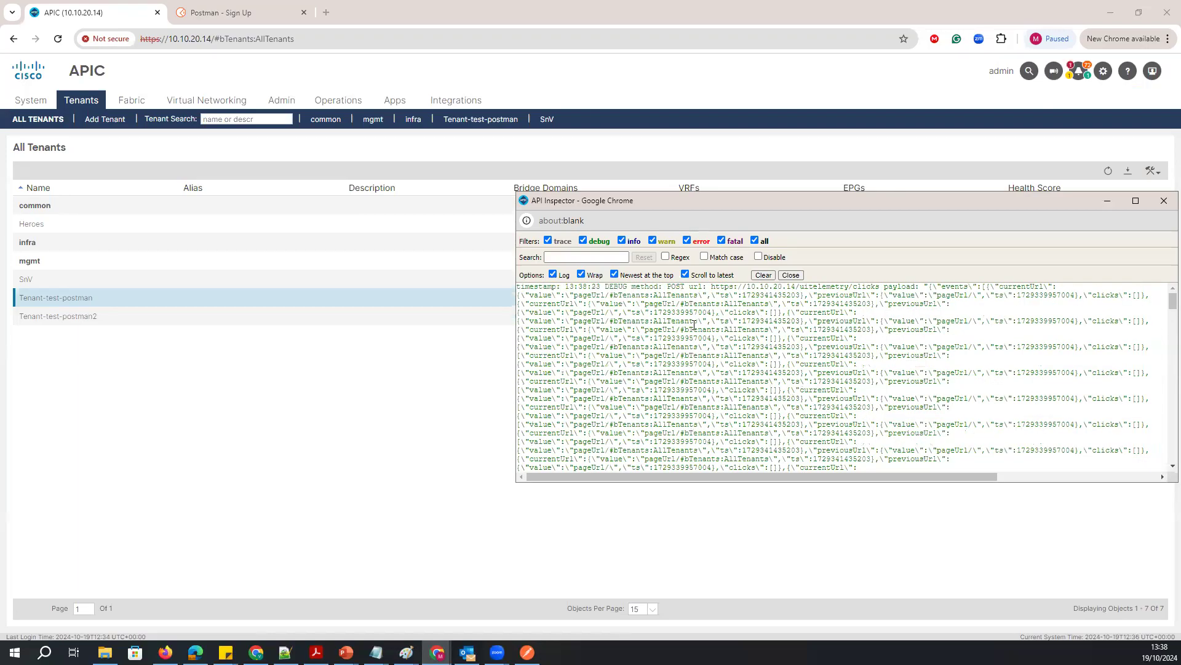
- Examine the URL and payload of the latest POST entry in the API Inspector log
left_click_drag(667, 287, 1049, 332)
scroll(566, 442, "down", 5)
scroll(567, 442, "down", 10)
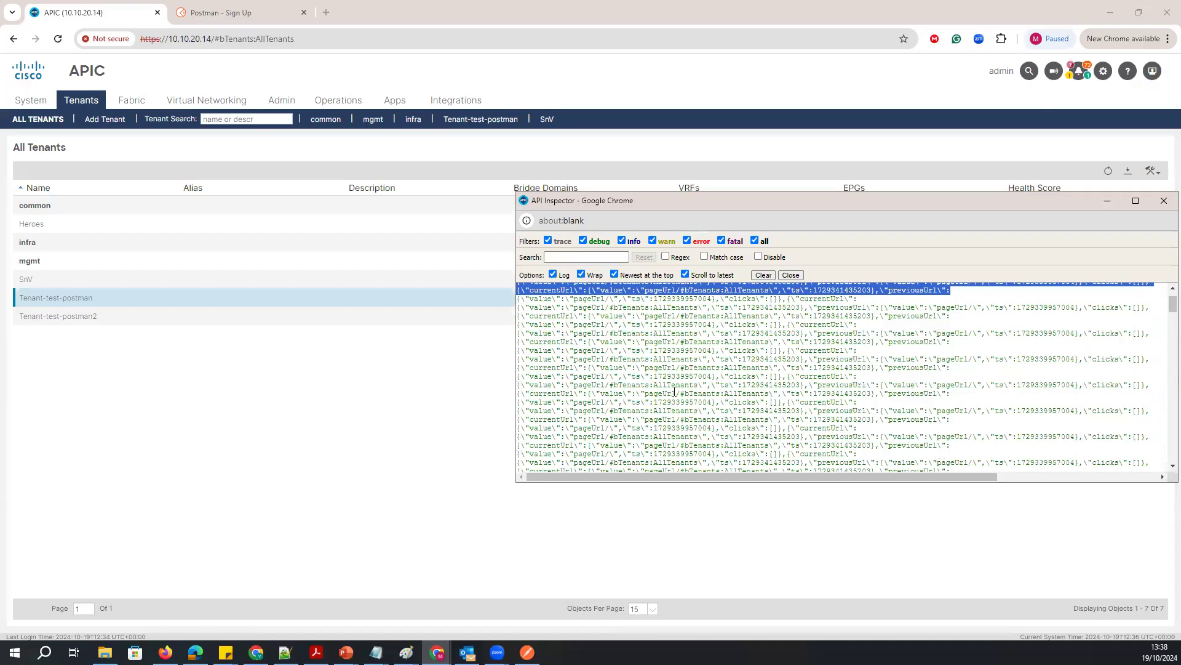
left_click_drag(774, 424, 509, 341)
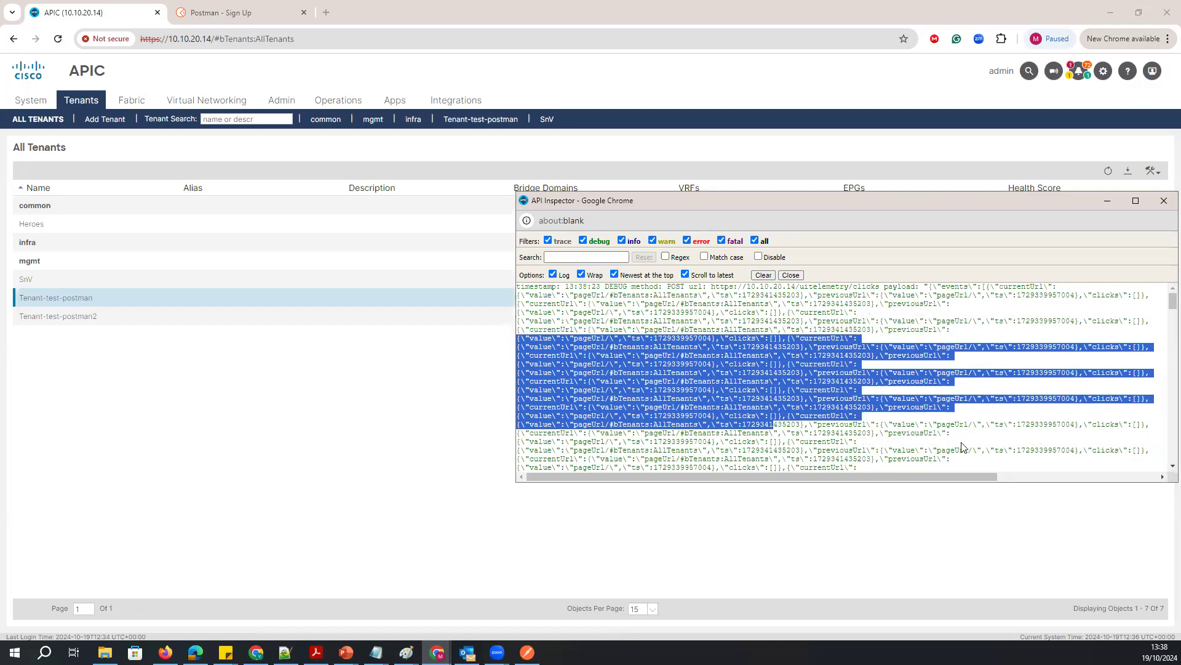
left_click_drag(958, 431, 491, 349)
left_click(530, 374)
- Switch to Postman and look over the csv-demo and apic login requests in the aci-ccnp-test collection
left_click(527, 651)
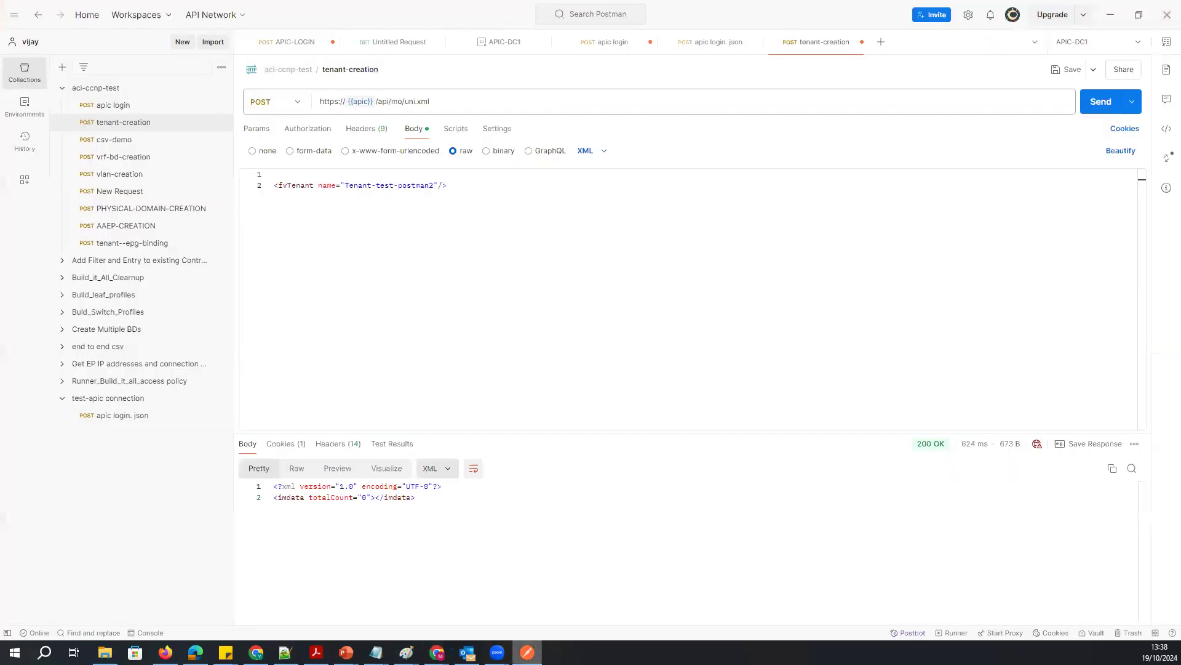
left_click(133, 143)
left_click(111, 112)
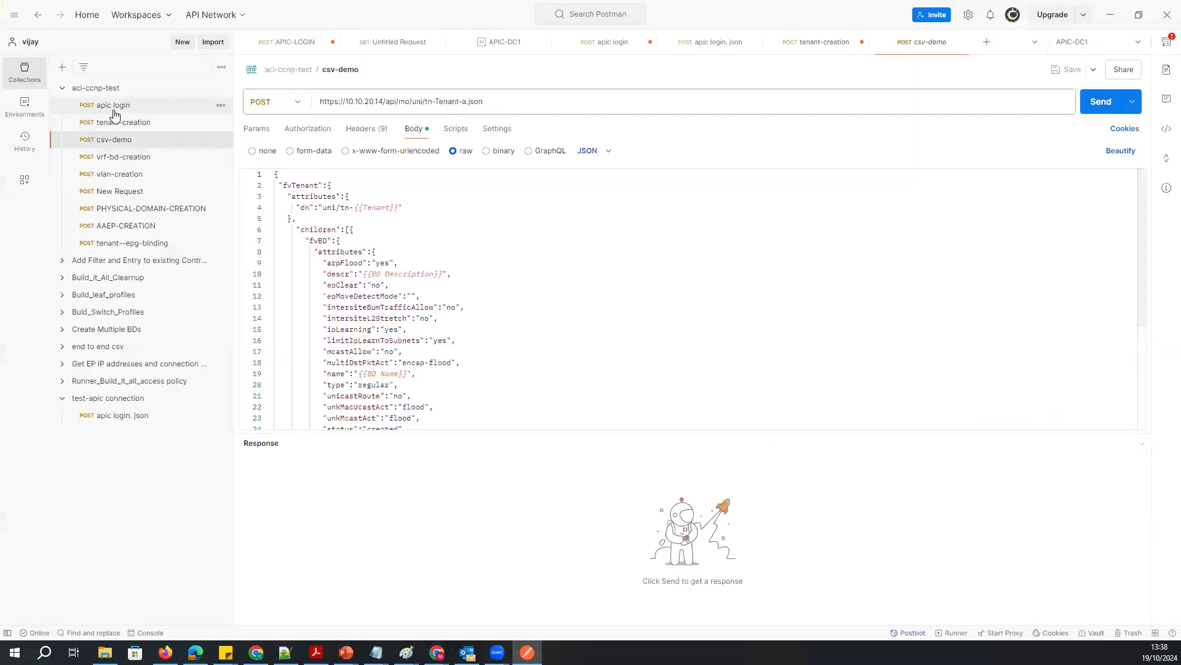
- Collapse the aci-ccnp-test collection and briefly look through the requests inside Build_it_All_Clearnup
left_click(64, 91)
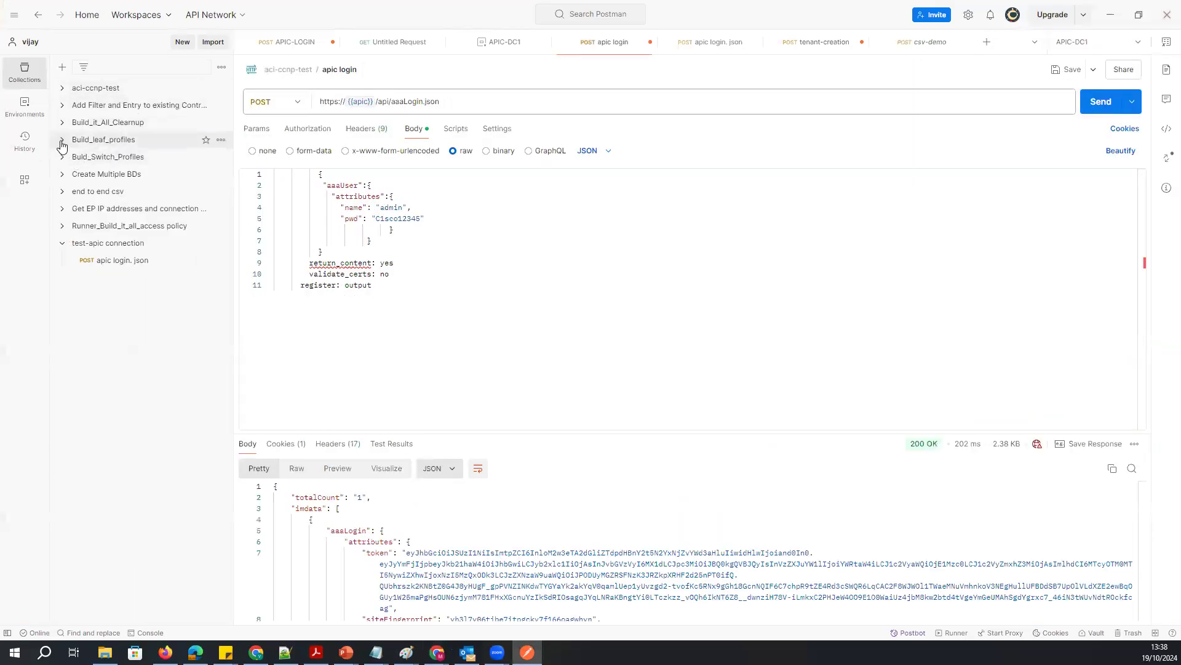
left_click(63, 123)
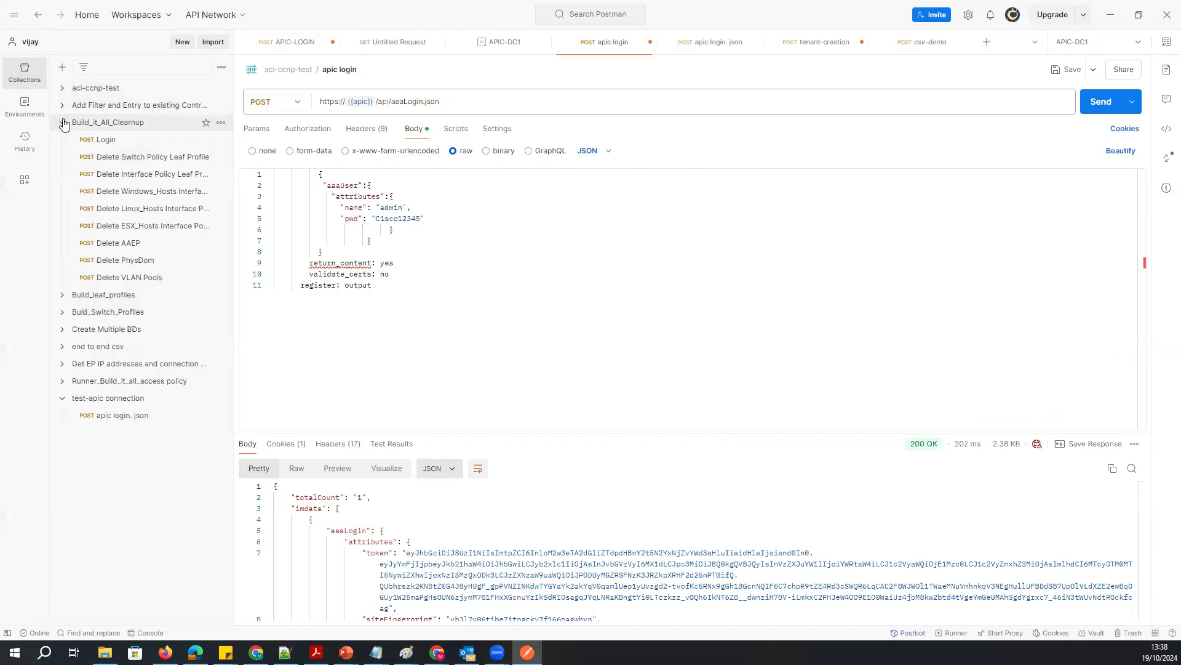
left_click(64, 123)
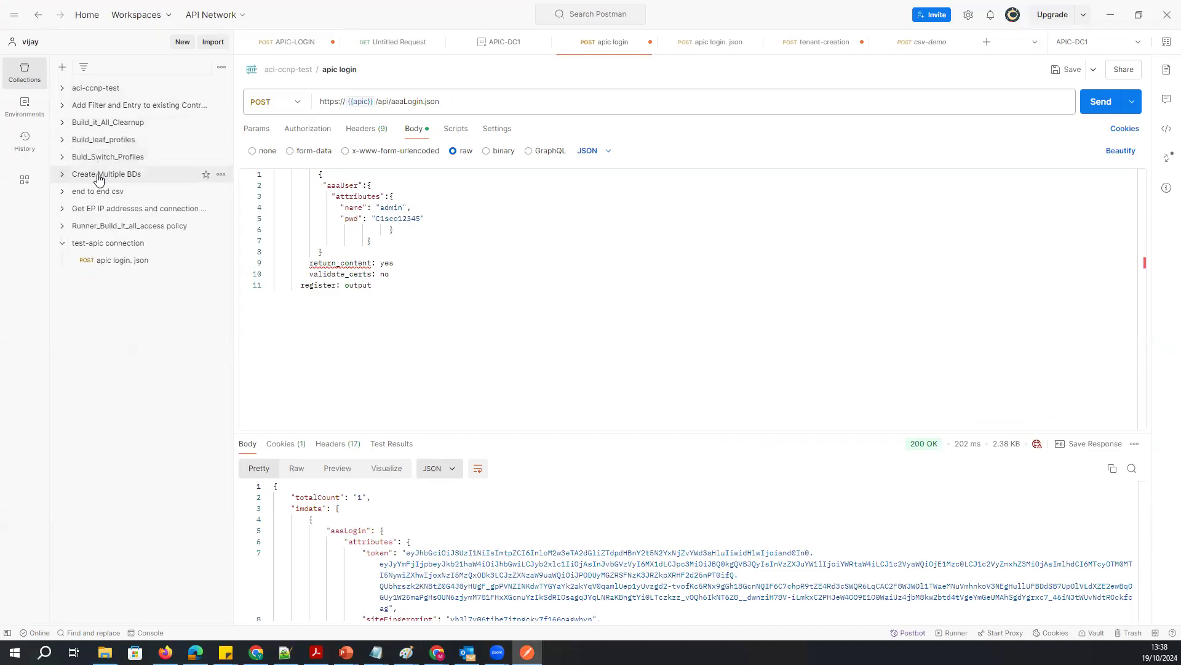
left_click(394, 301)
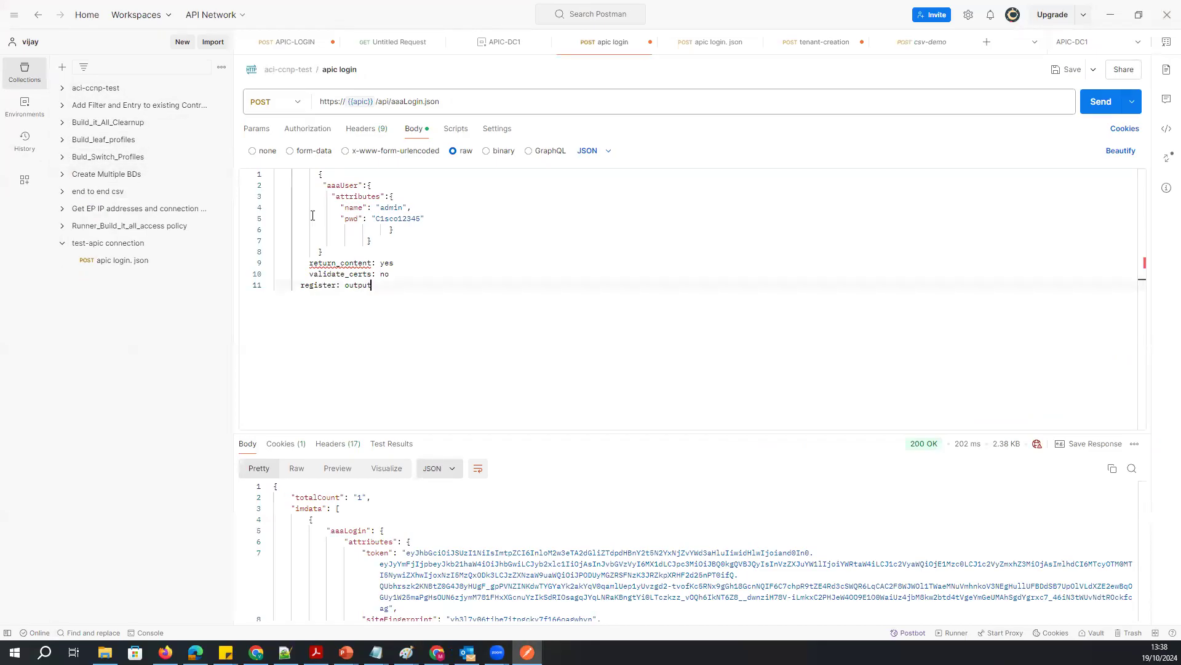
- Examine the JSON body of the apic login request, including its aaaUser block and attributes key
key("ctrl+a")
left_click(407, 328)
key("ctrl+a")
left_click(354, 309)
left_click_drag(385, 244, 270, 168)
left_click(362, 303)
left_click_drag(372, 241, 279, 169)
left_click(367, 300)
left_click_drag(337, 199, 382, 196)
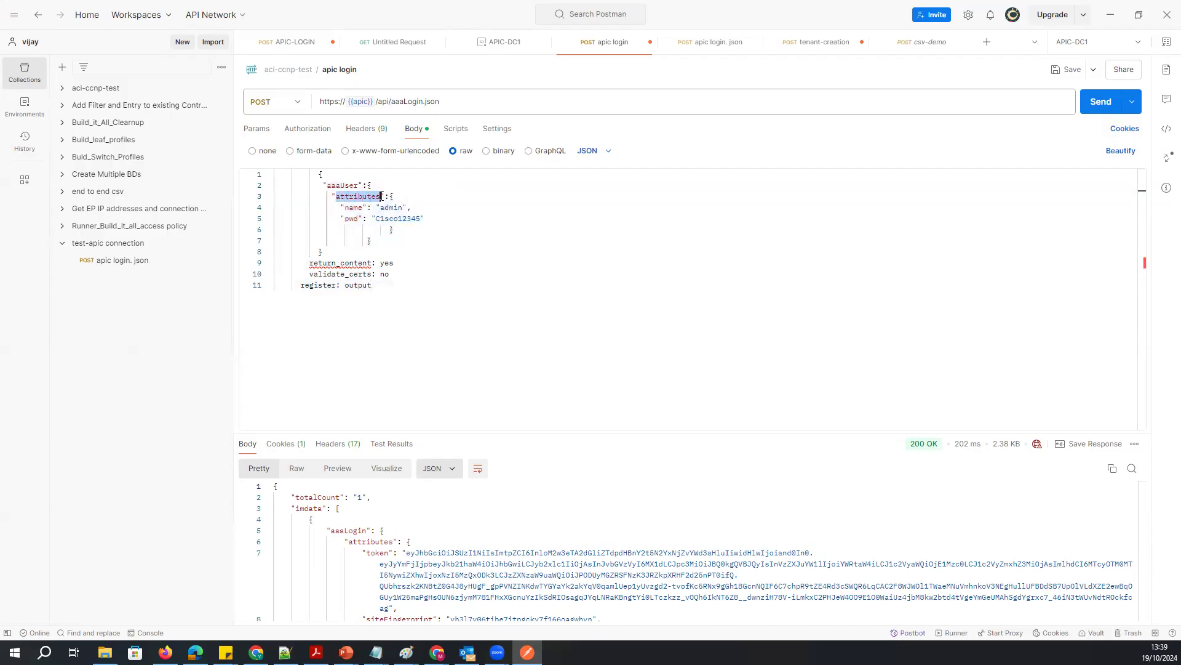
- Expand the aci-ccnp-test collection and examine the tenant and fvCtx names in the vrf-bd-creation request's XML body
left_click(62, 90)
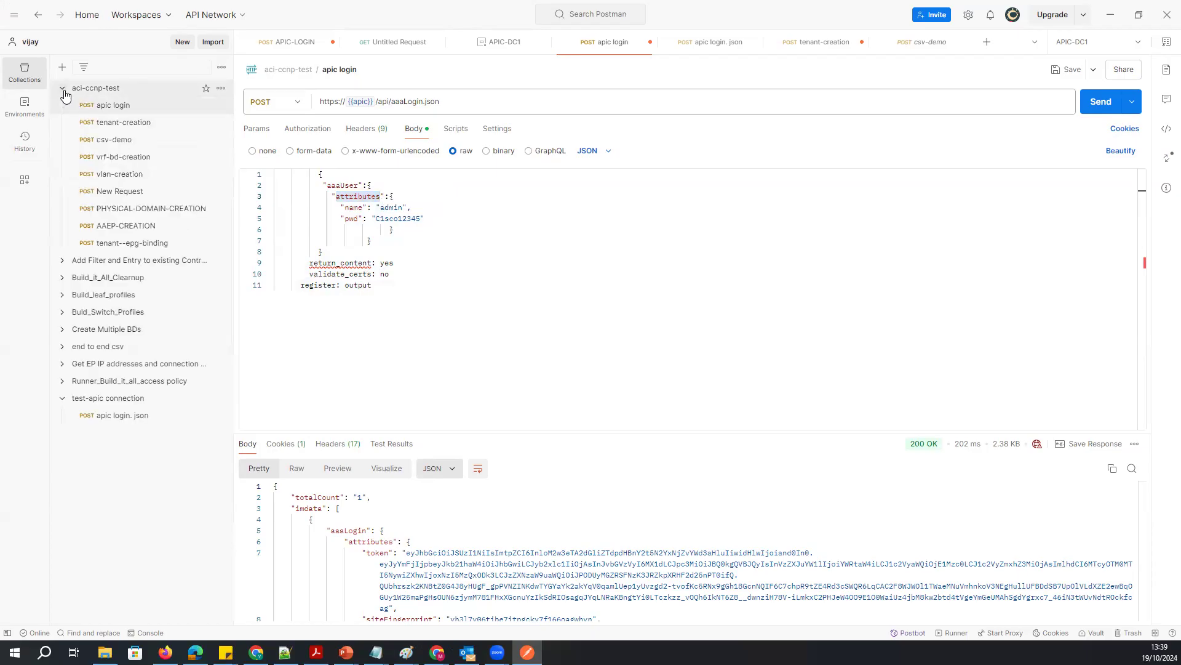
left_click(124, 159)
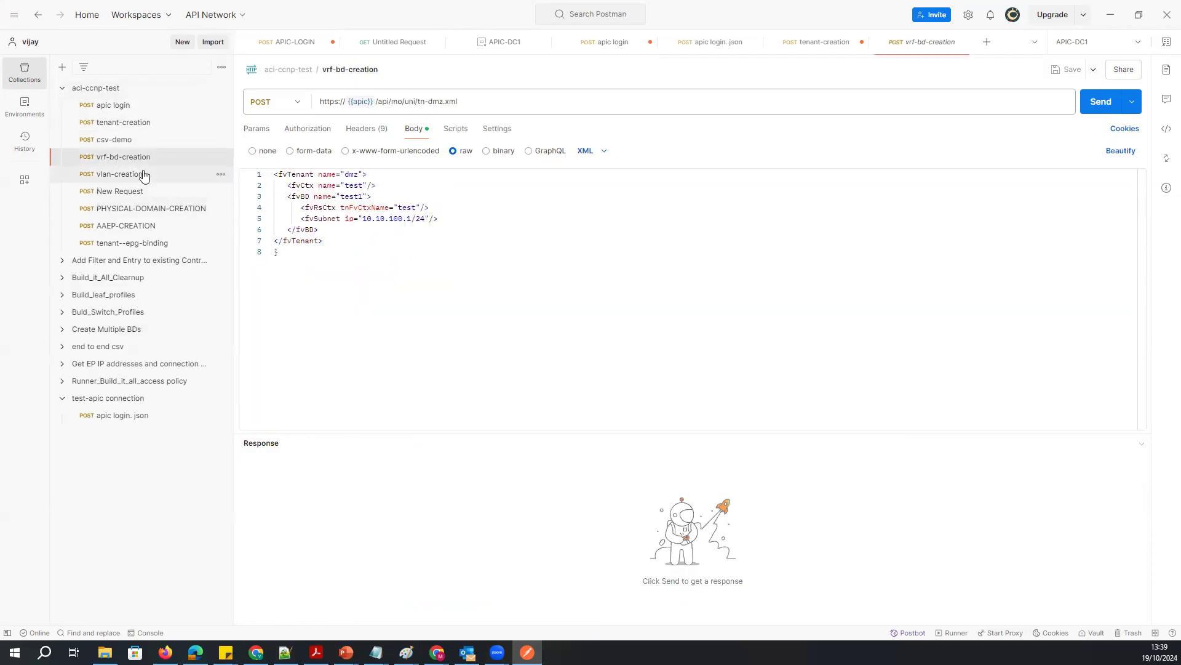
double_click(349, 175)
double_click(353, 186)
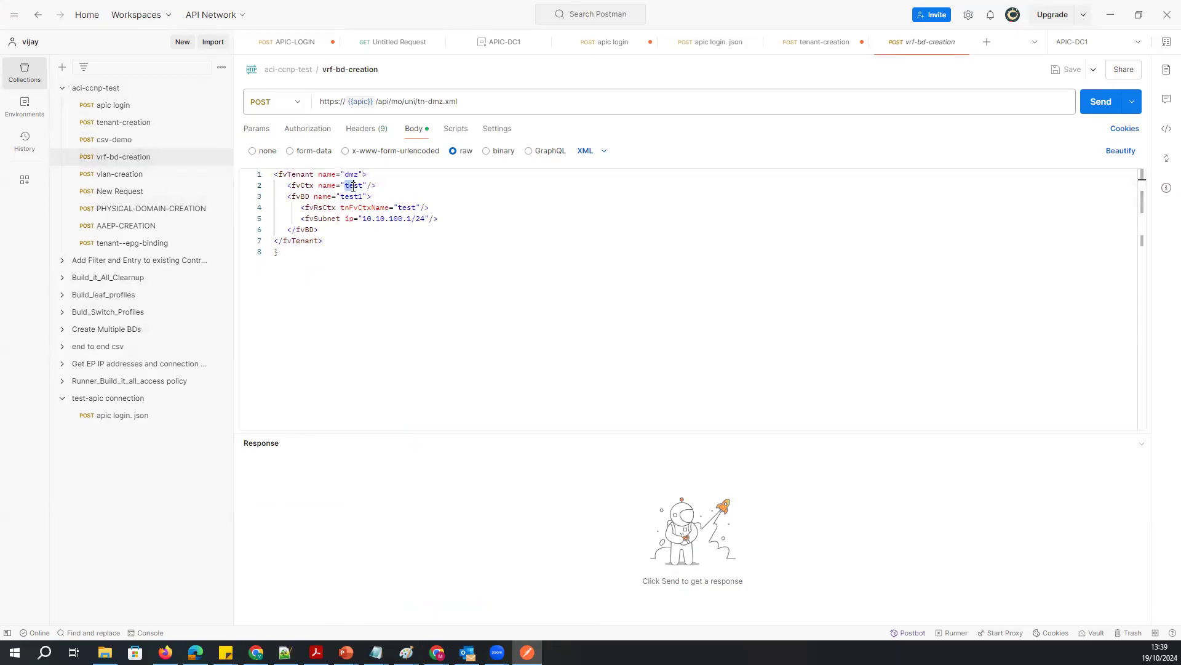
- Open the body of the vlan-creation request and examine the attributes of its fvnsVlanInstP object
left_click(132, 174)
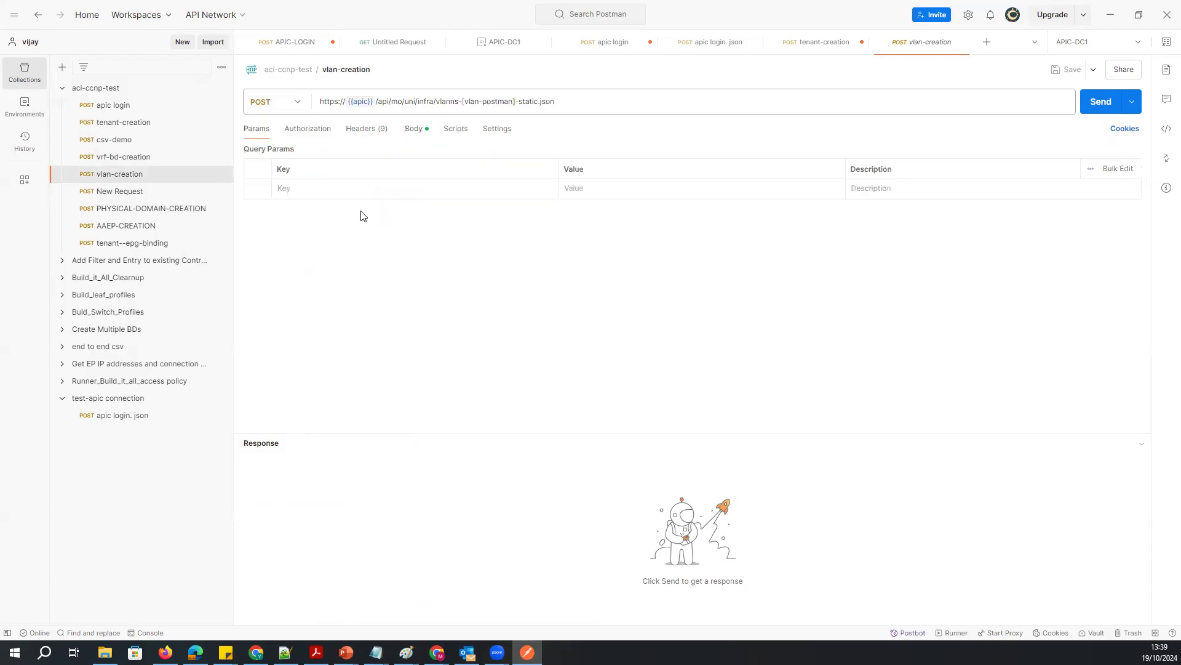
left_click(413, 129)
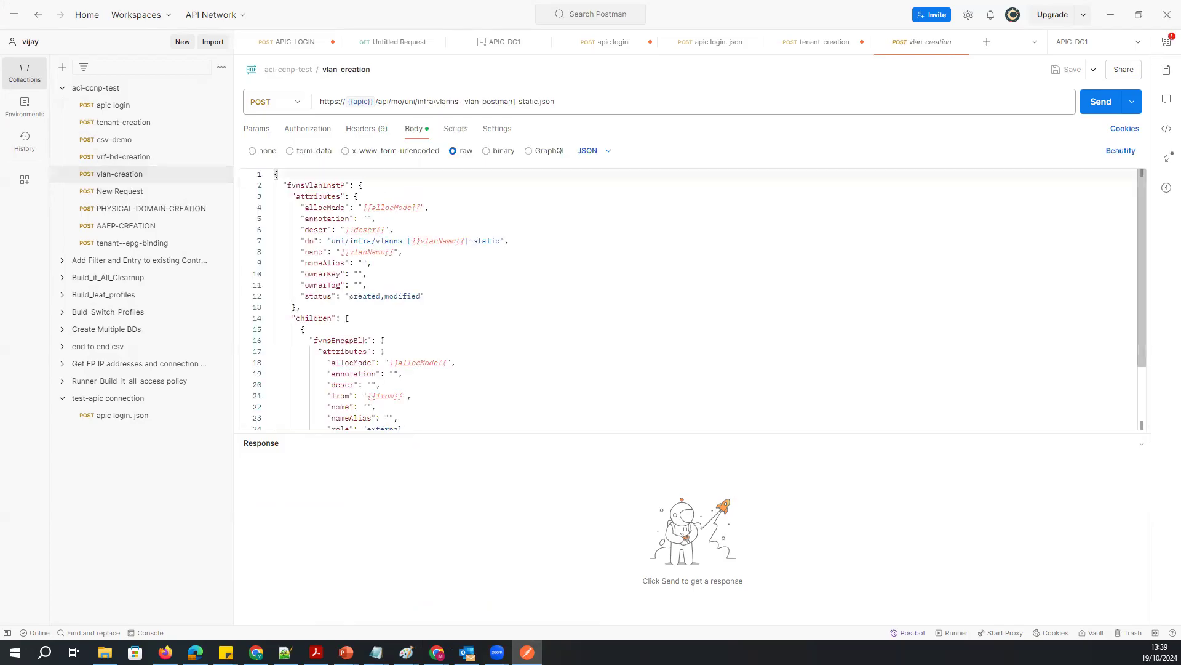
left_click_drag(292, 197, 345, 197)
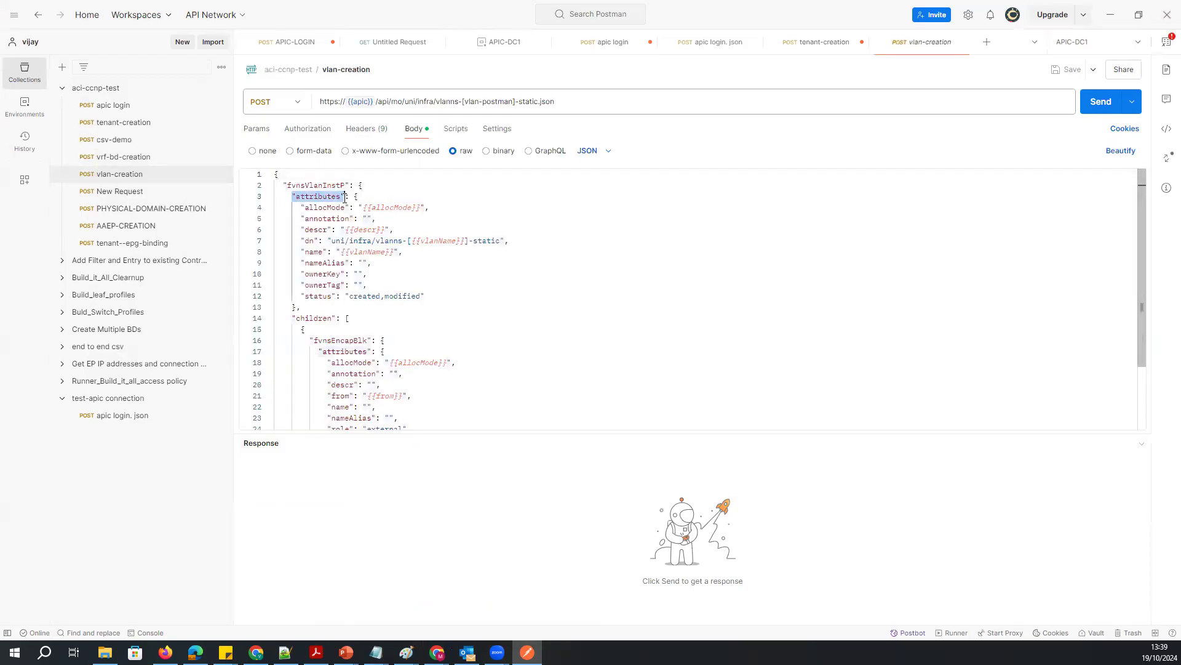
left_click(363, 214)
double_click(301, 197)
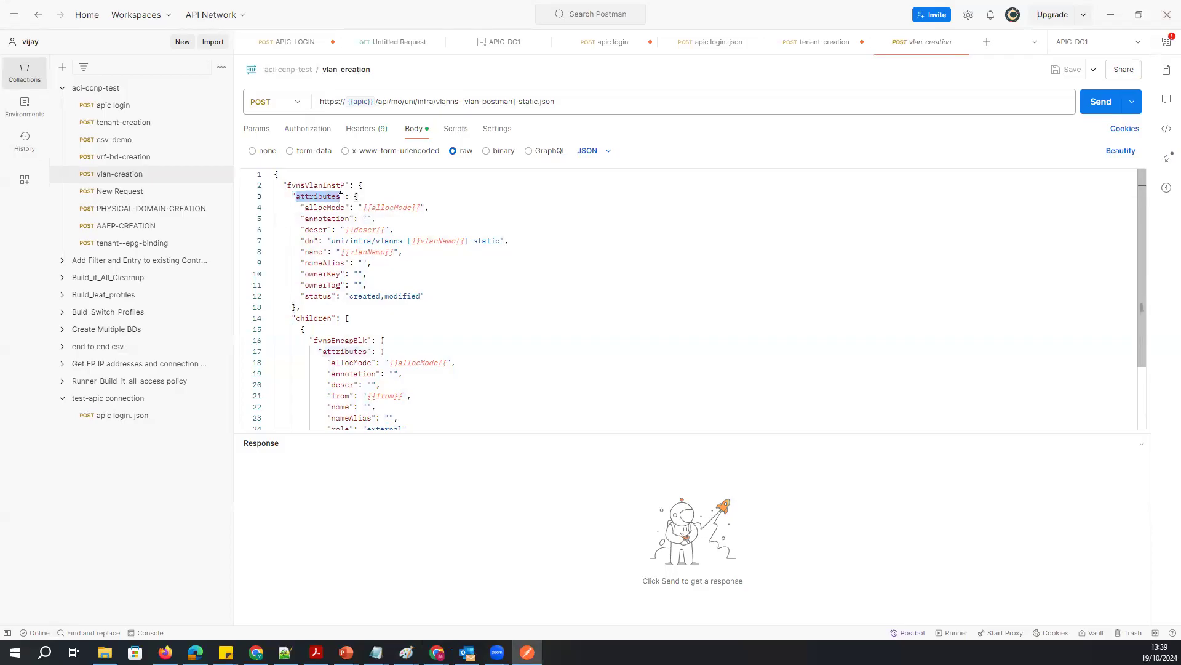
left_click(312, 208)
- Examine the allocMode variable in the fvnsEncapBlk block of the vlan-creation body and enlarge the body editor to show the whole JSON
left_click(439, 360)
scroll(443, 360, "down", 2)
scroll(437, 339, "up", 2)
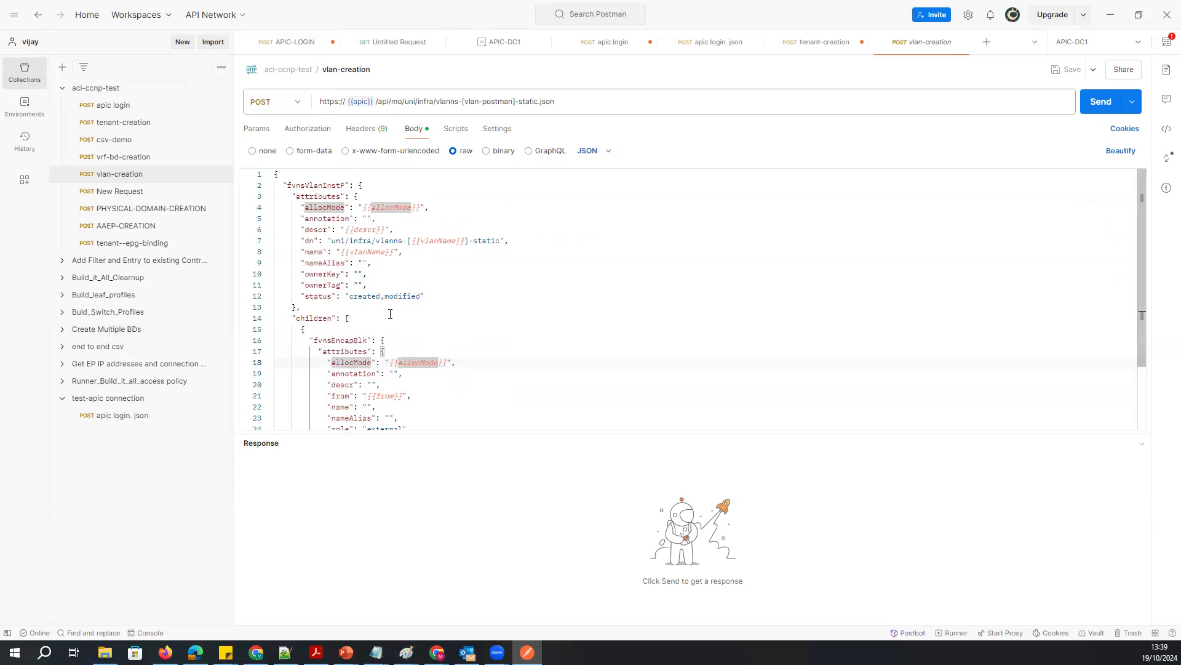
left_click(453, 374)
left_click_drag(447, 364, 389, 363)
left_click(460, 404)
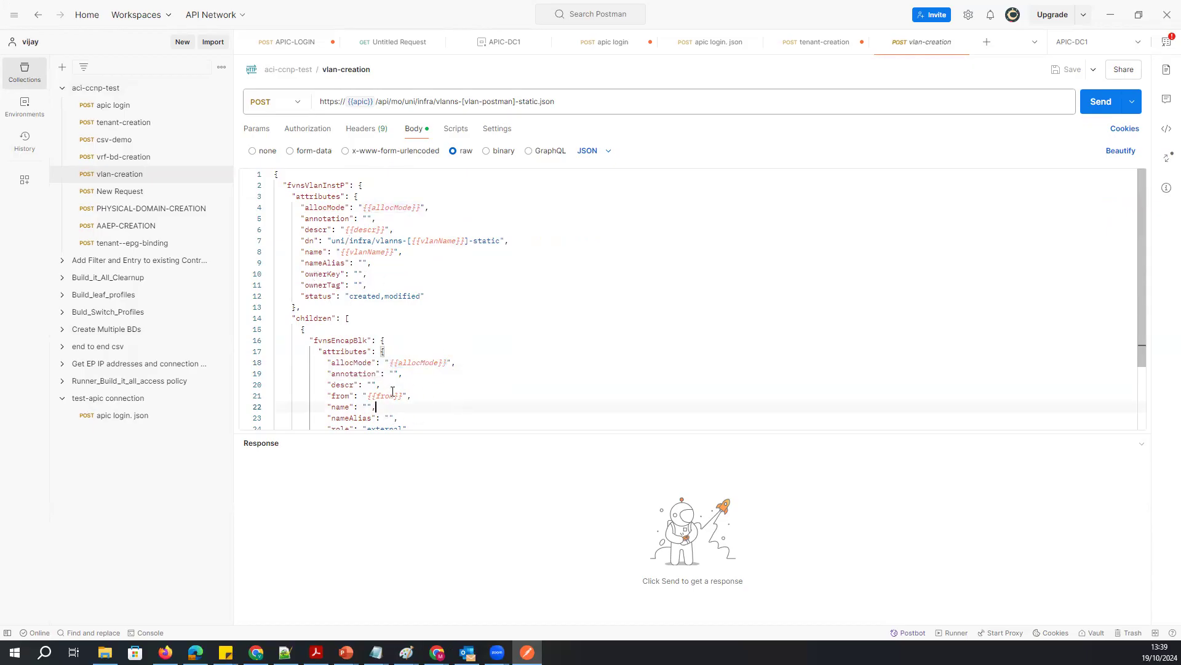
left_click_drag(525, 438, 522, 563)
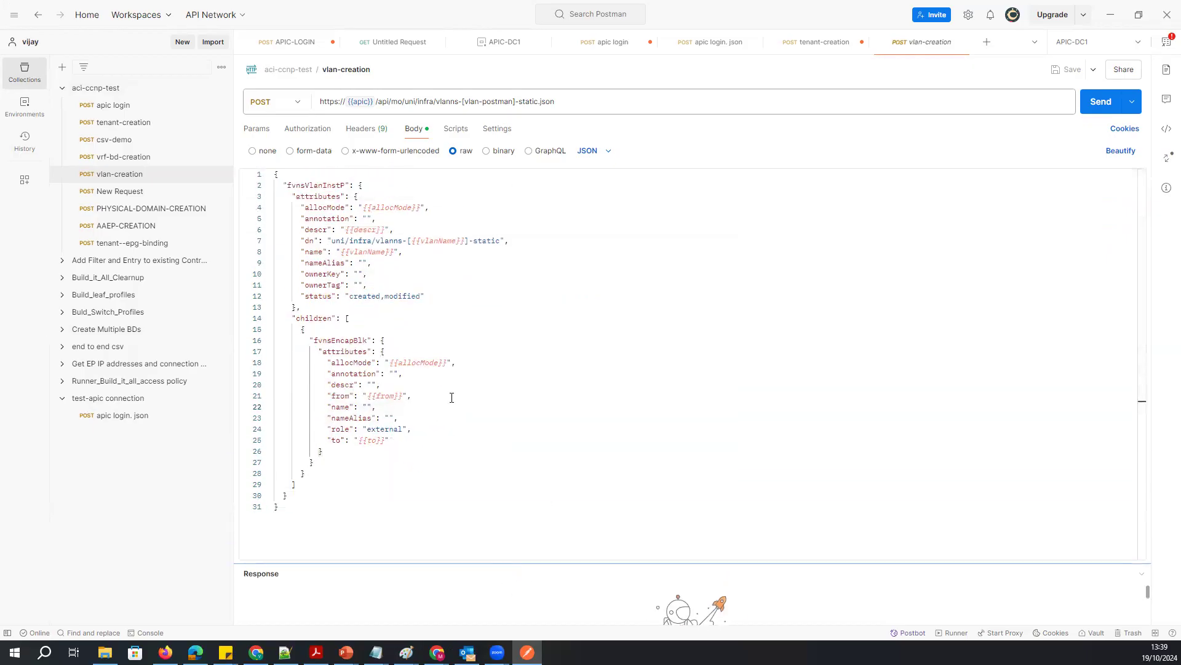